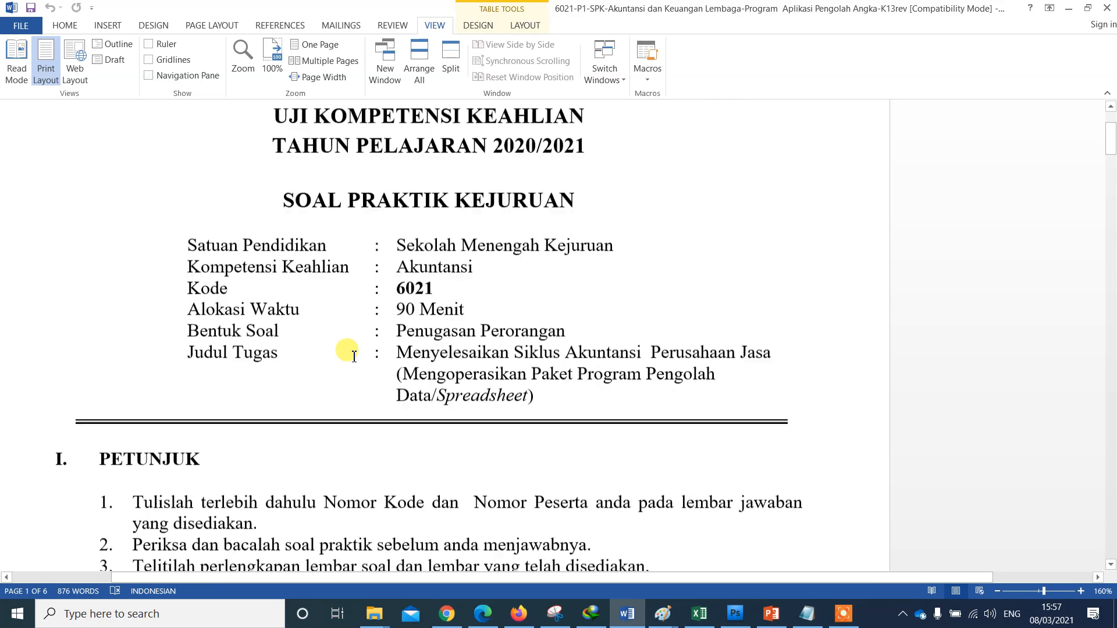
Read the exam paper from its cover details and instructions through to the lodging report and Tabel Data in Soal 1
scroll(353, 359, "up", 3)
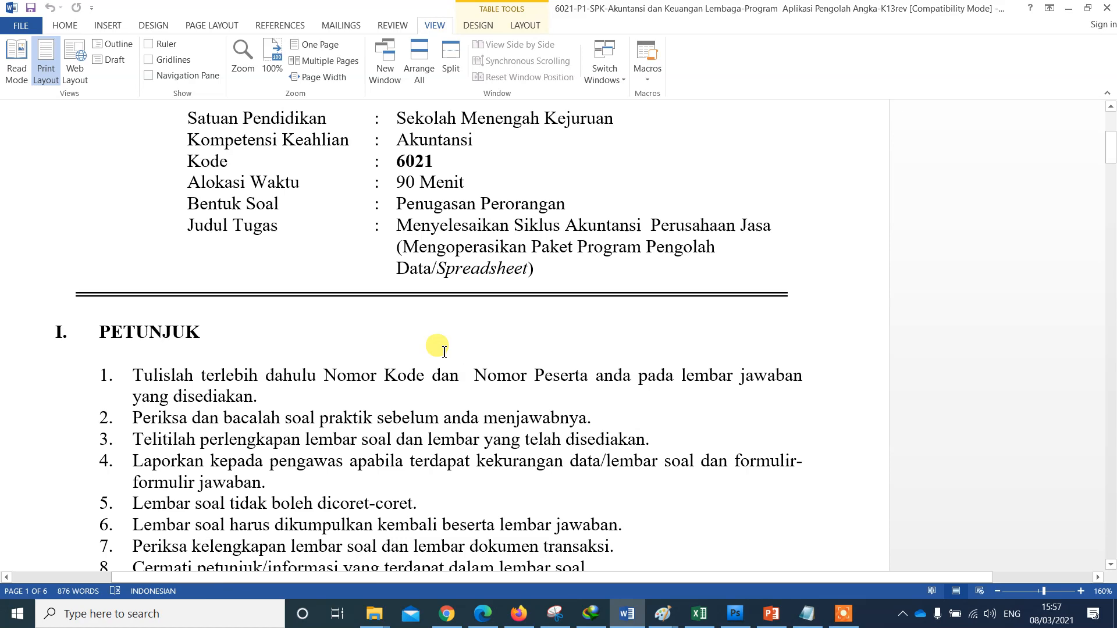
scroll(444, 351, "up", 1)
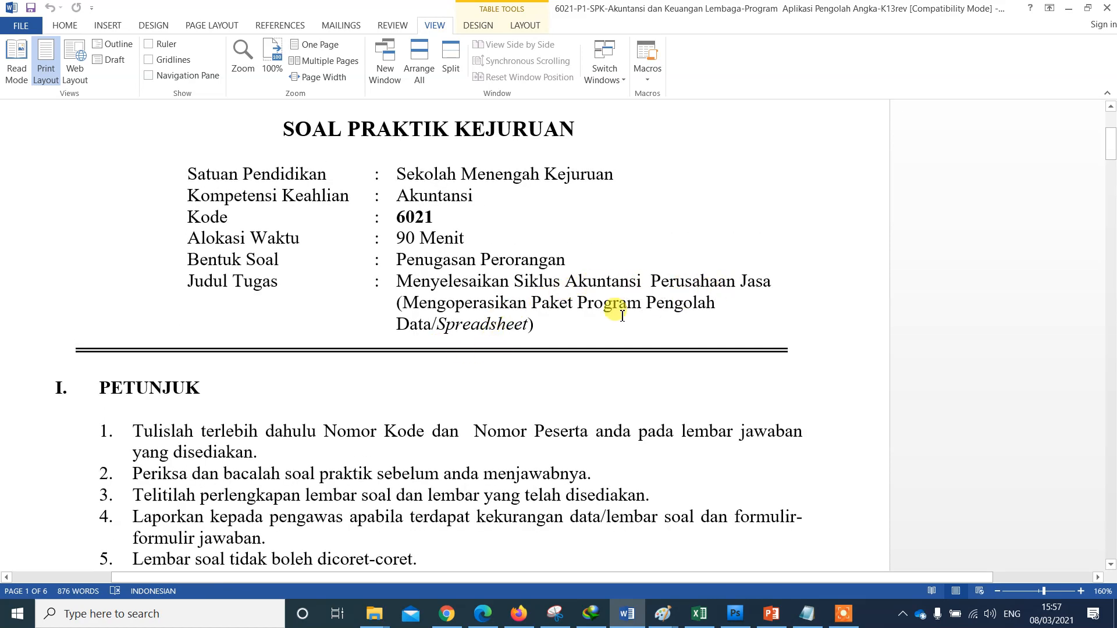
scroll(564, 296, "down", 1)
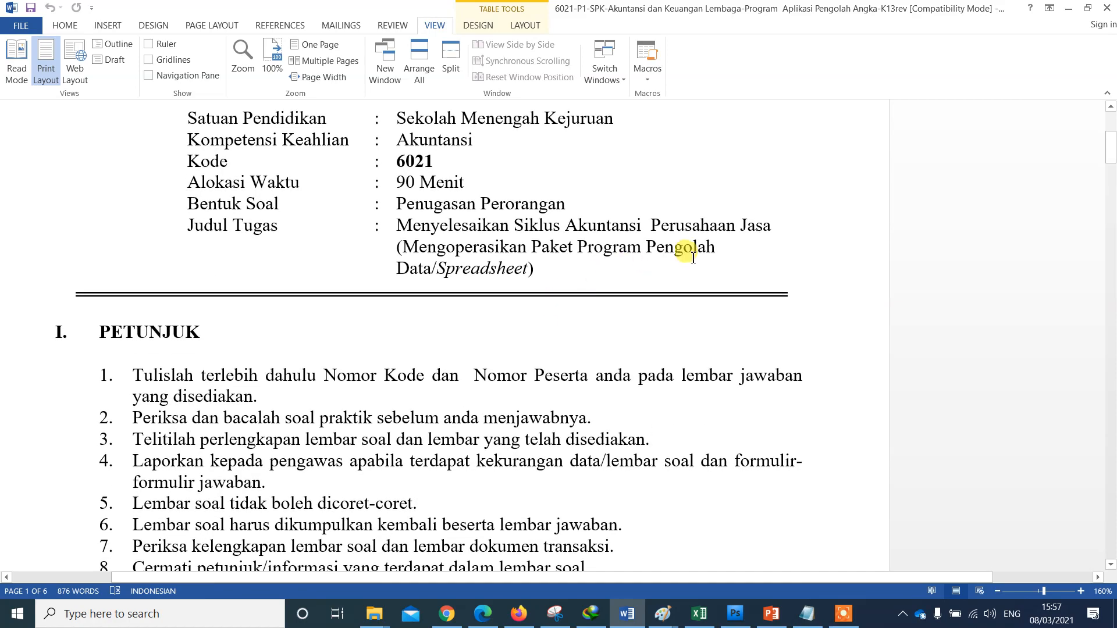
scroll(510, 271, "down", 14)
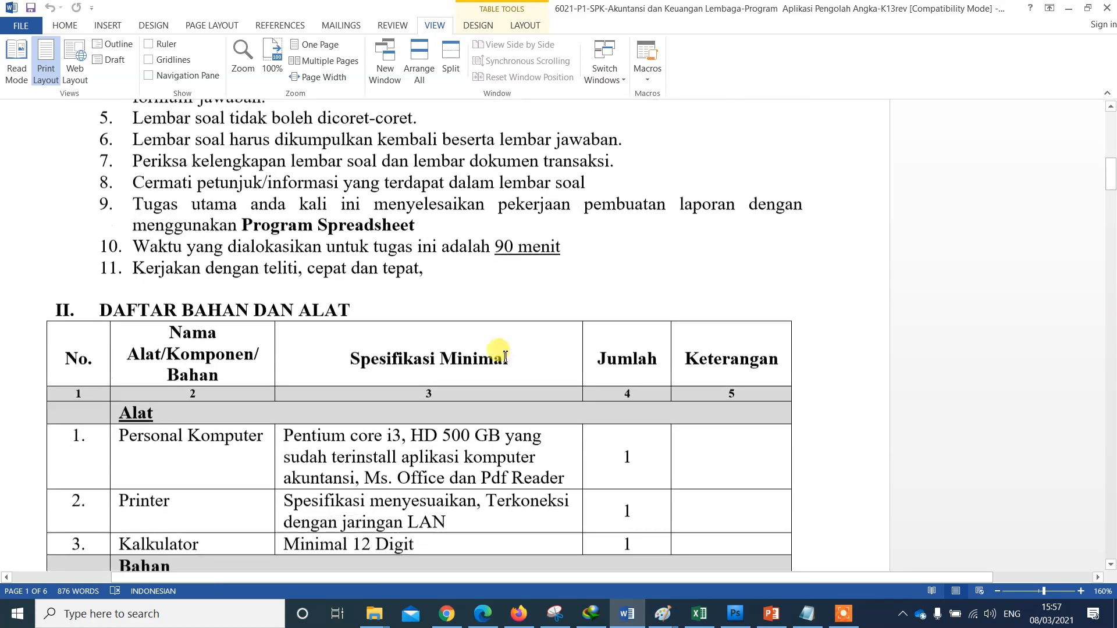
scroll(482, 340, "down", 2)
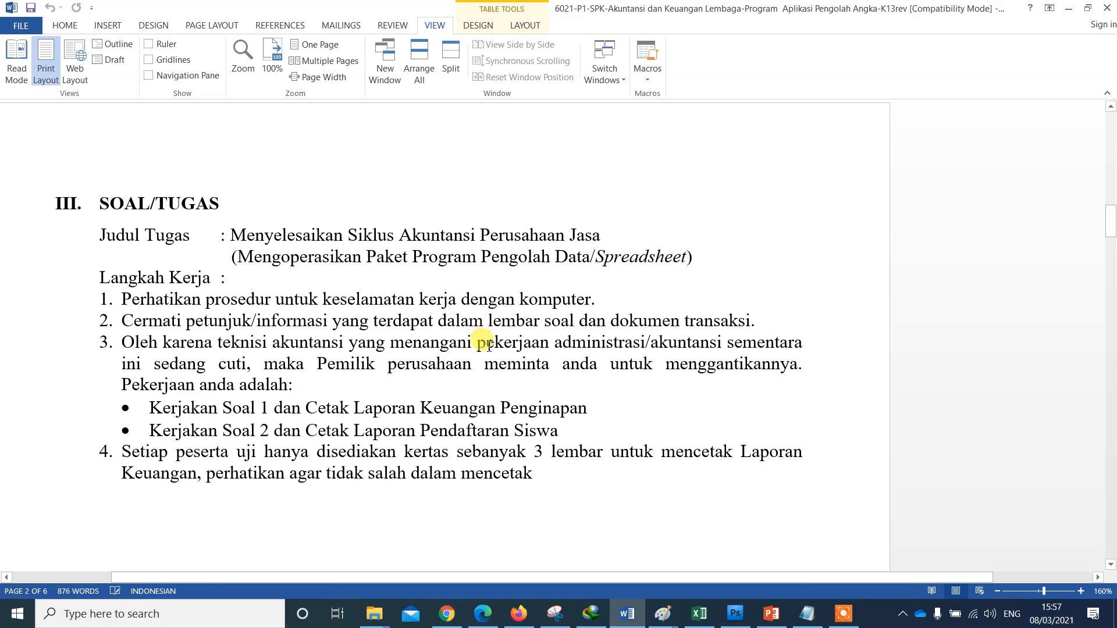
scroll(489, 343, "down", 15)
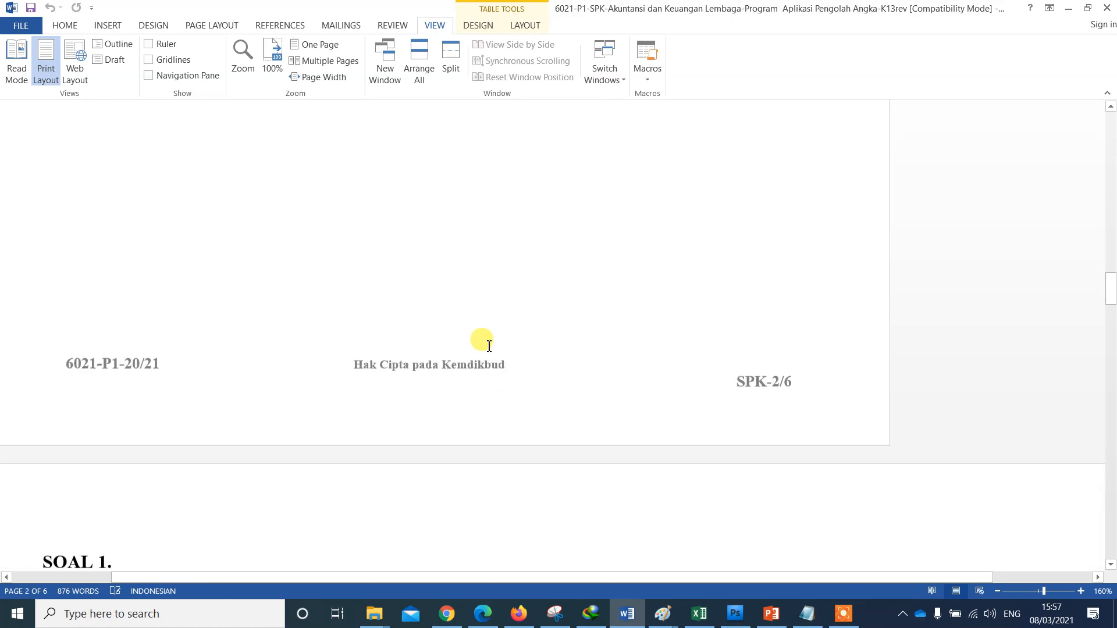
scroll(488, 343, "down", 1)
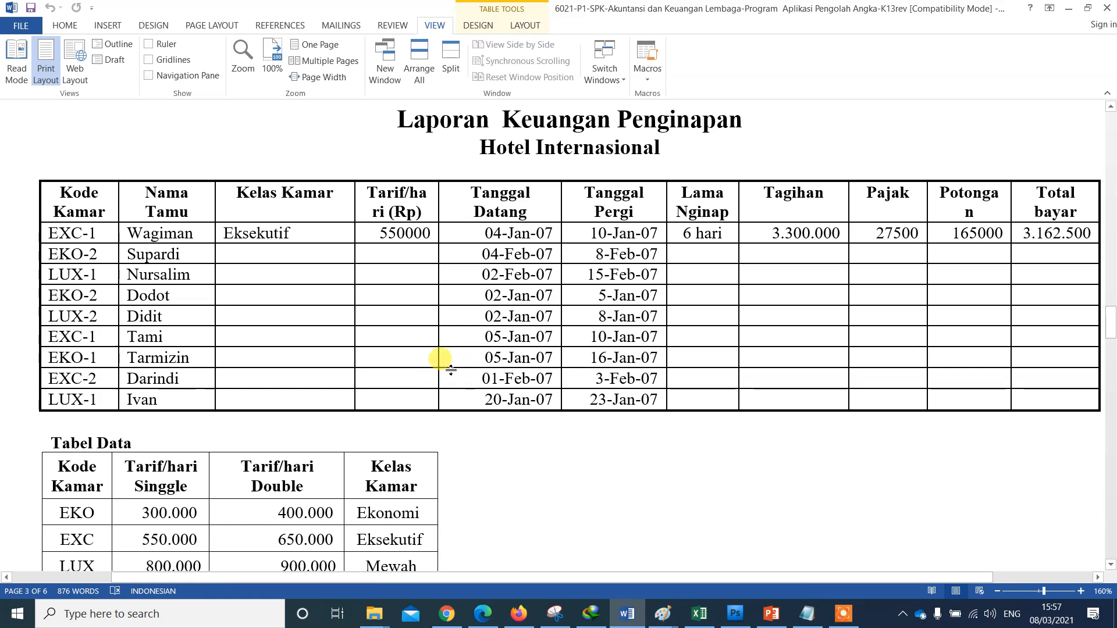
scroll(444, 361, "down", 1)
scroll(477, 419, "up", 2)
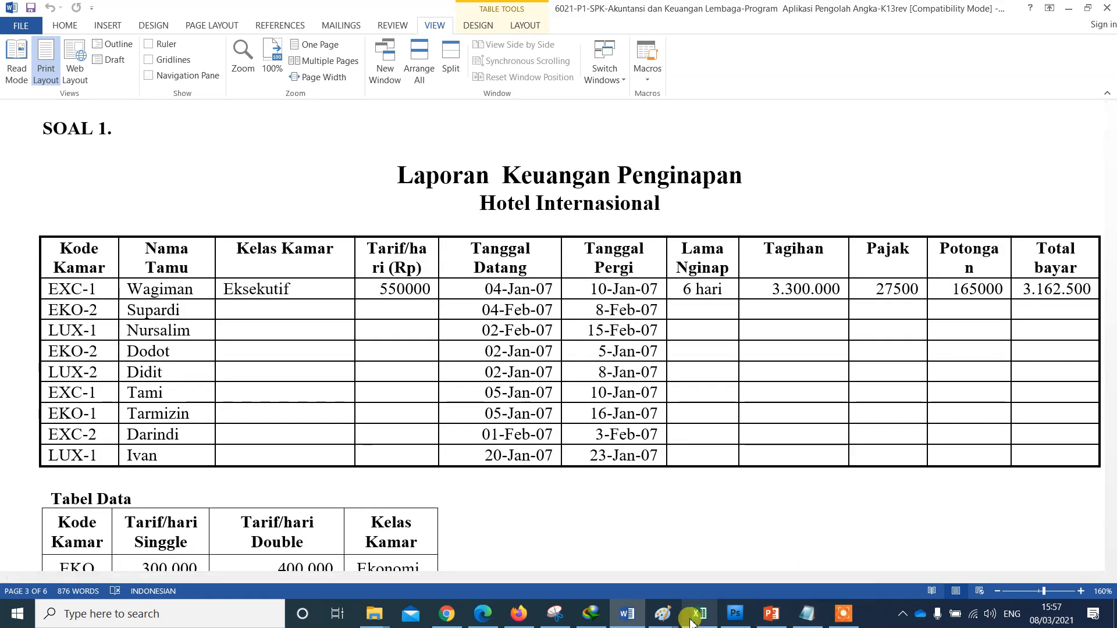
Switch to Excel and look over the completed hotel report in the soal 1 workbook
left_click(690, 622)
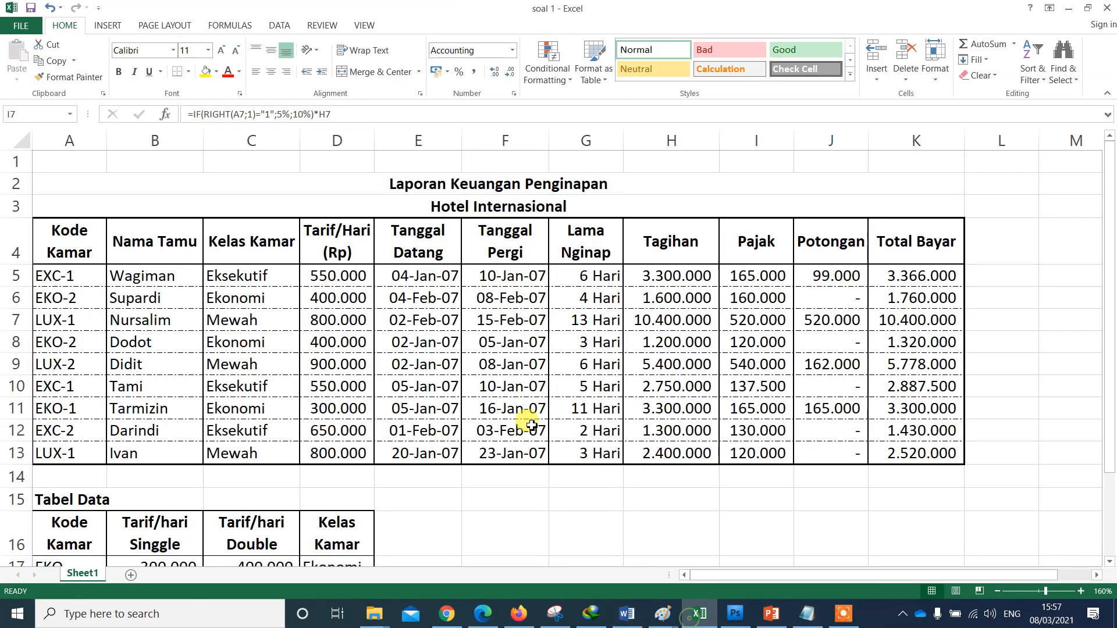
left_click(439, 480)
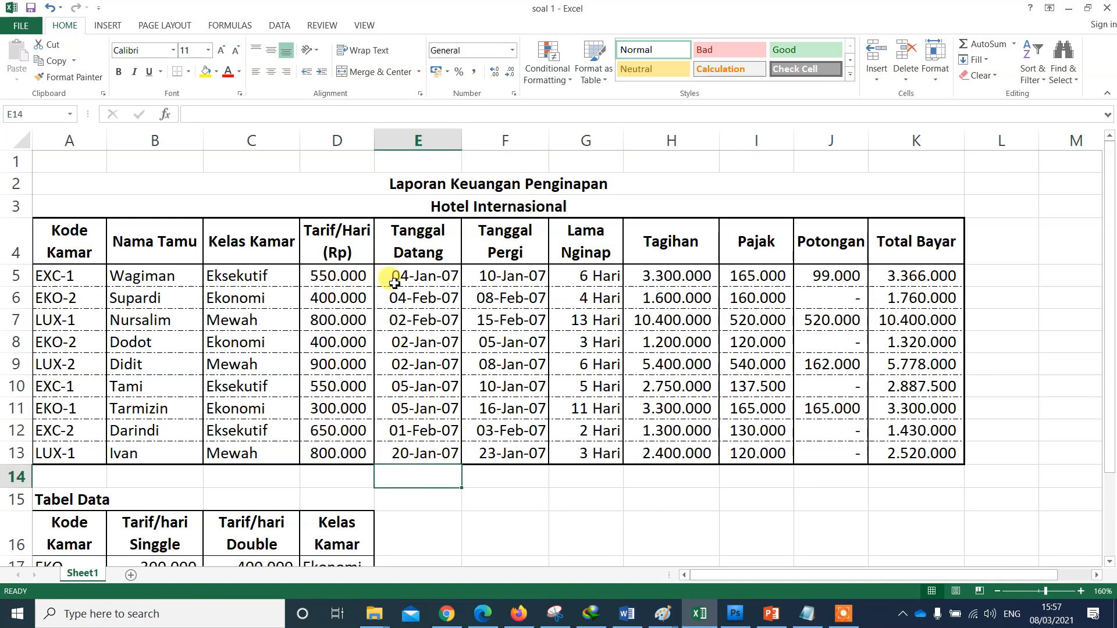
left_click(430, 311)
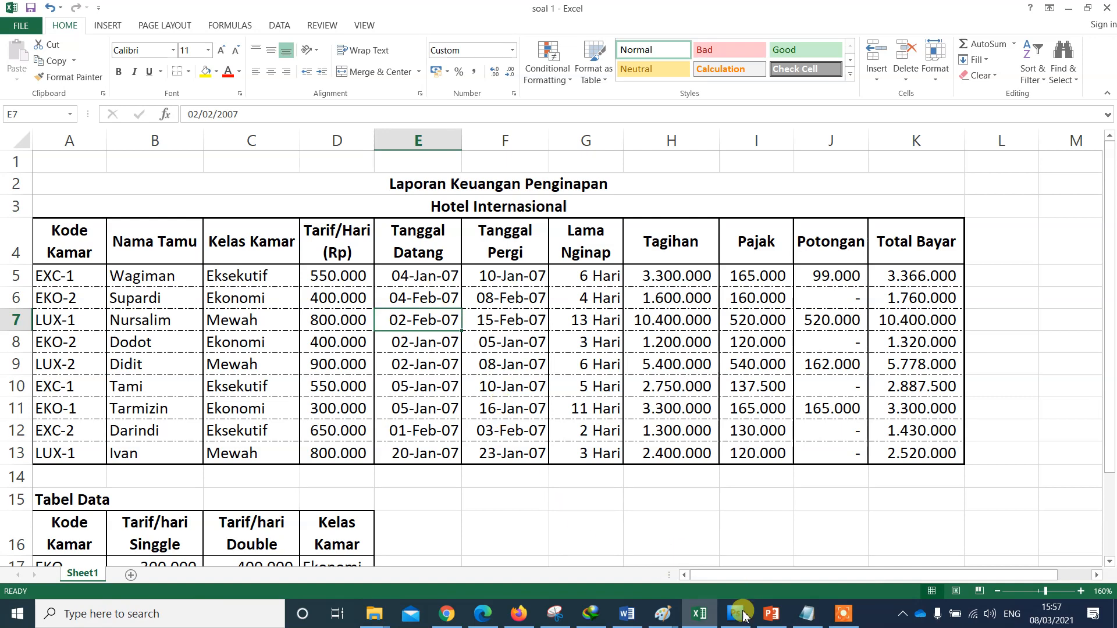
Switch to Word and copy the Soal 1 report table together with its Laporan Keuangan Penginapan and Hotel Internasional headings
mouse_move(627, 614)
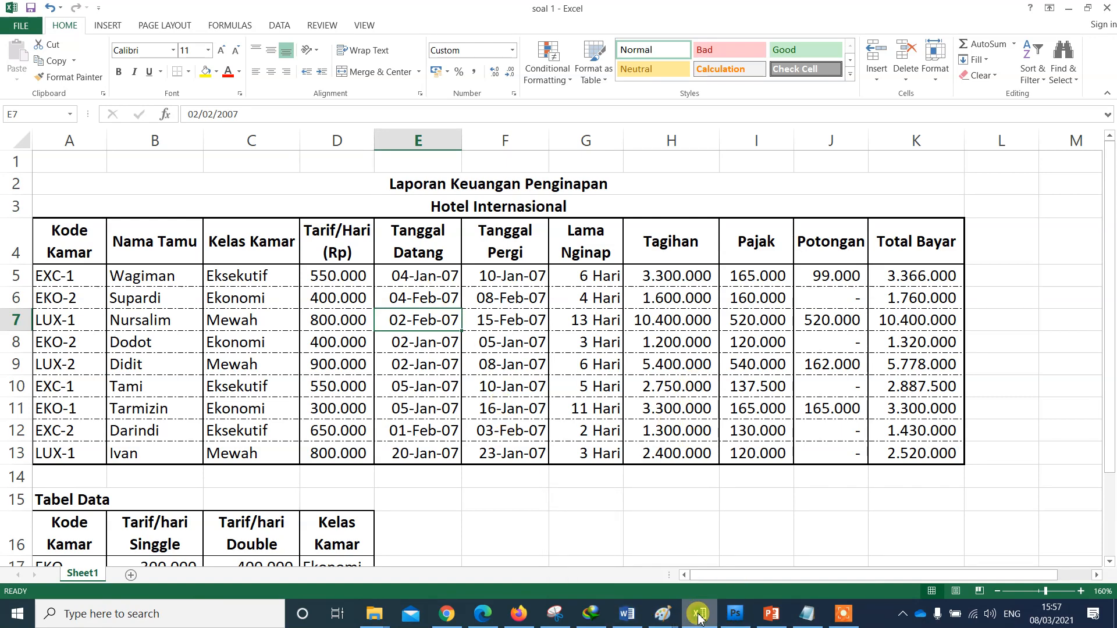
left_click(626, 614)
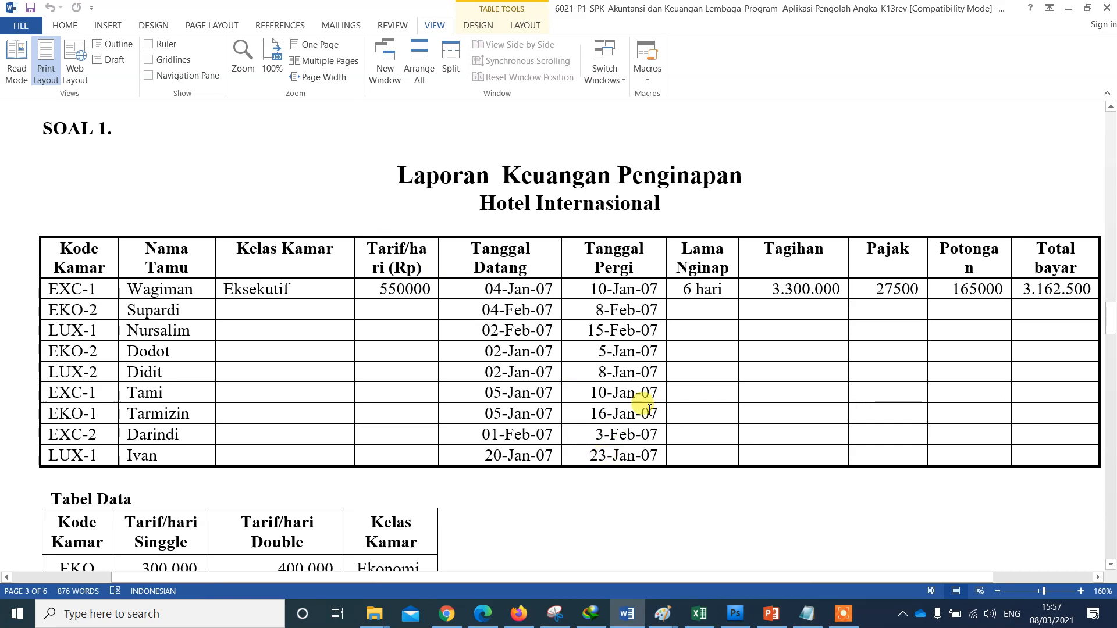
left_click_drag(406, 175, 1022, 458)
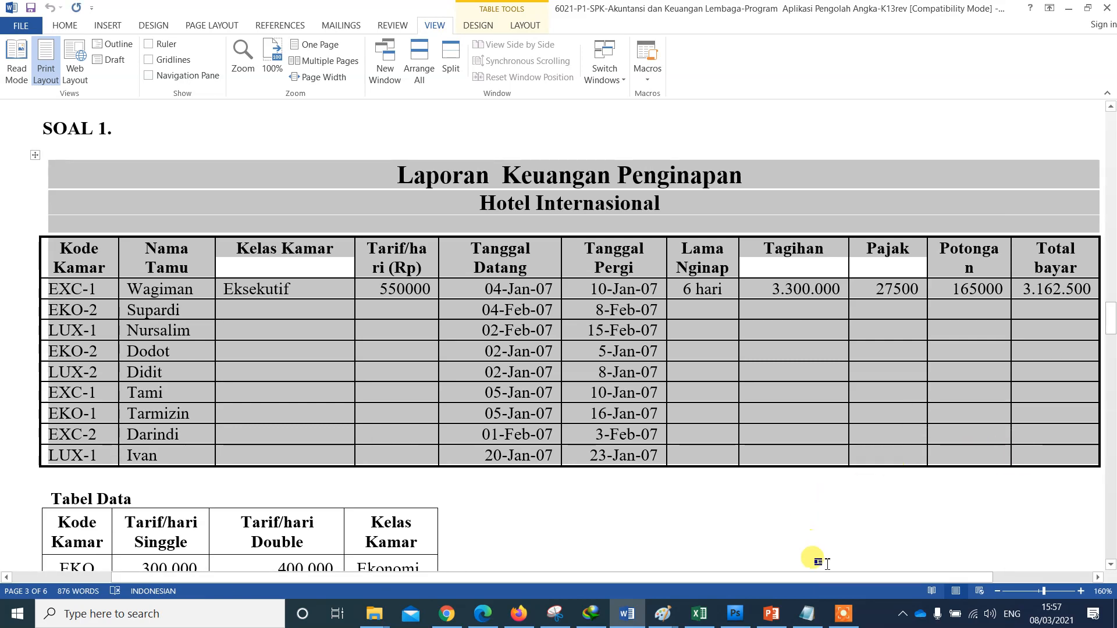
Switch to Excel, create a blank workbook and paste the copied report at cell B2
left_click(700, 613)
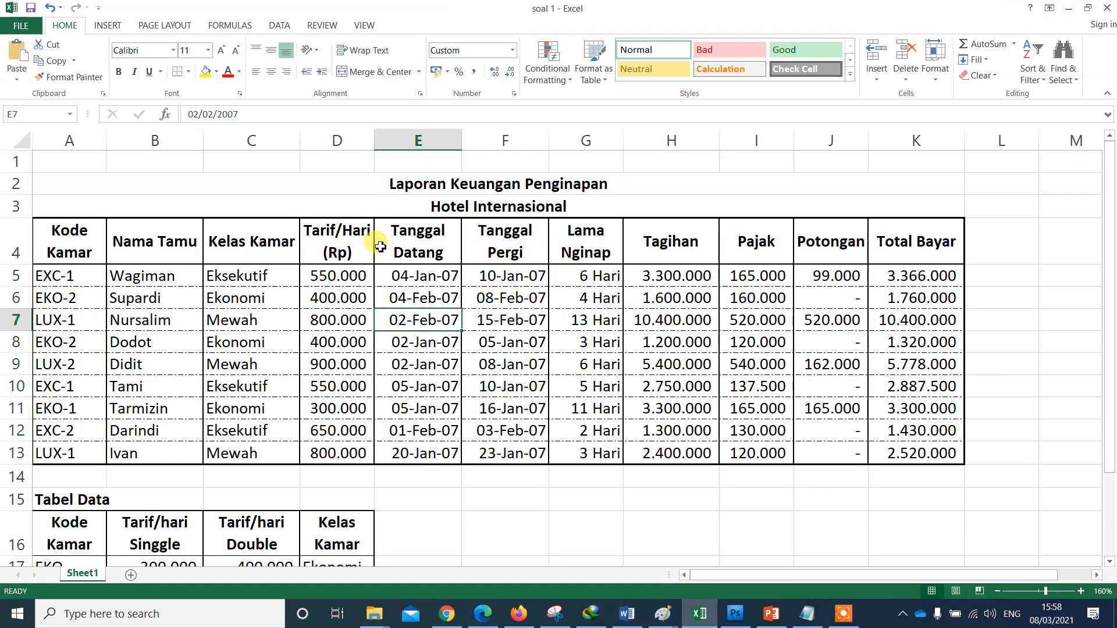
left_click(20, 25)
left_click(24, 80)
left_click(233, 197)
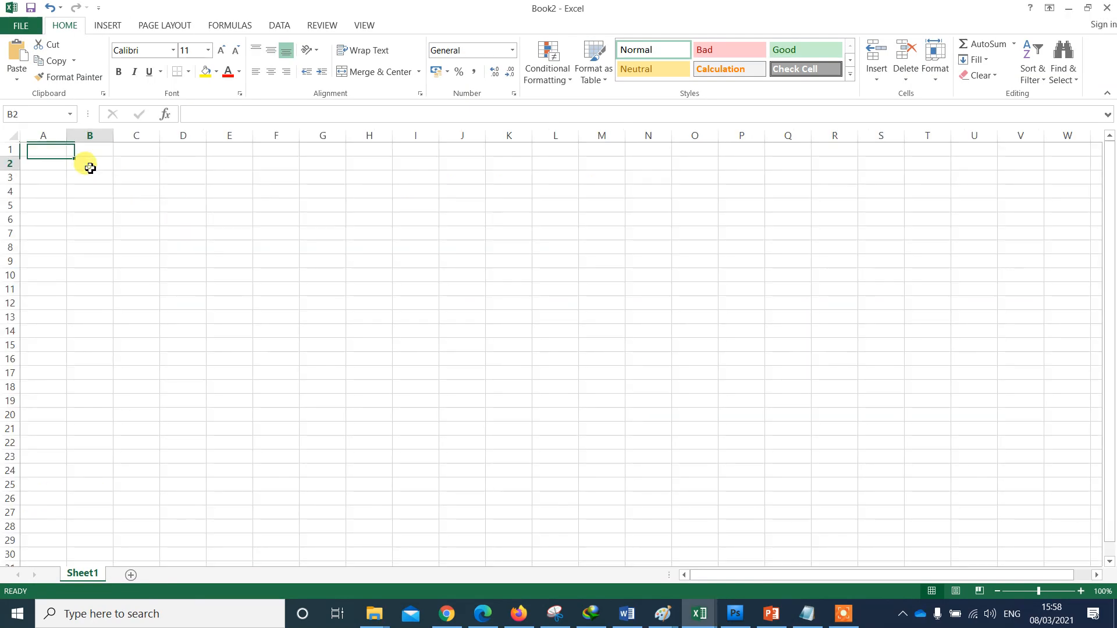
left_click(108, 164)
key("ctrl+v")
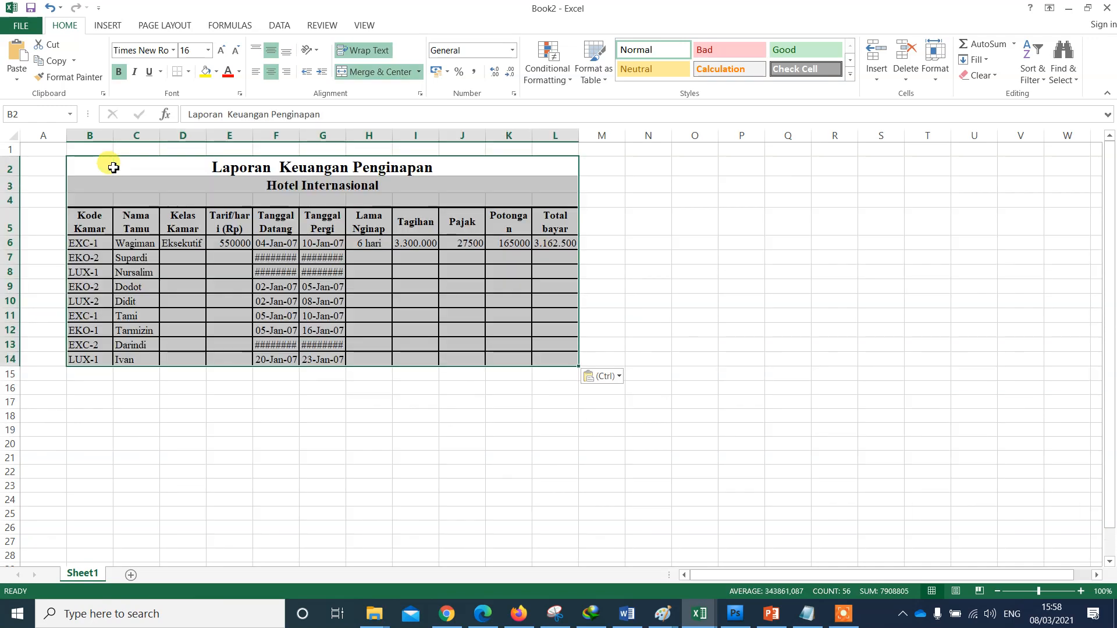
Autofit the Tanggal Datang and Tanggal Pergi columns, F and G, to show every date in full
left_click(285, 285)
left_click(130, 271)
left_click(279, 257)
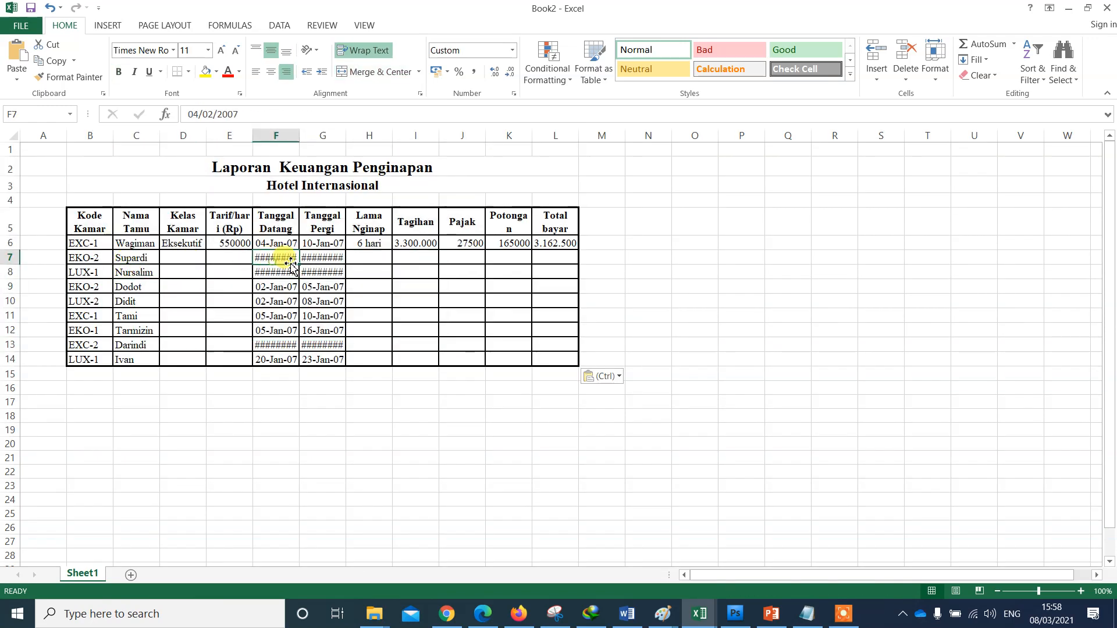
double_click(299, 135)
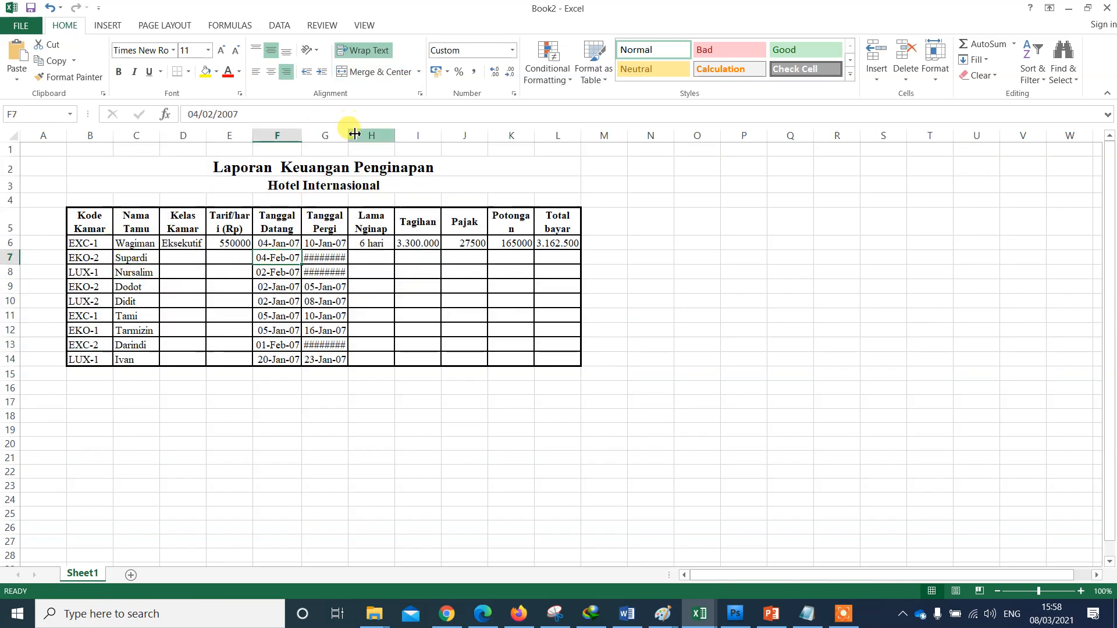
double_click(351, 132)
left_click(334, 271)
left_click(323, 256)
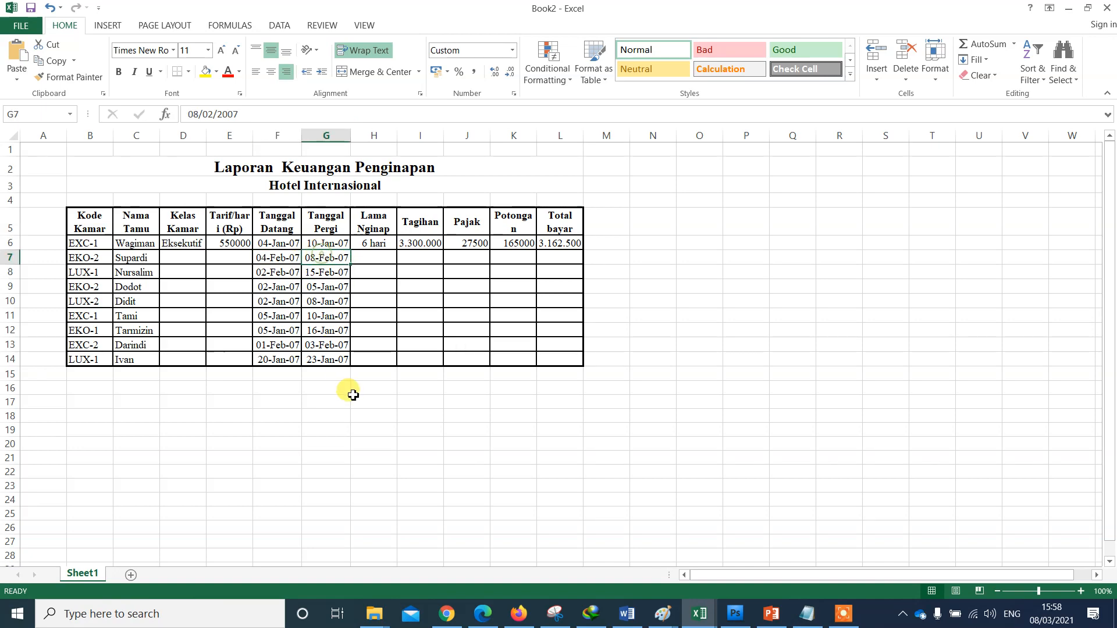
Check the Tabel Data section below the report in the soal 1 workbook, and return to the new workbook
key("alt+Tab")
scroll(349, 396, "down", 3)
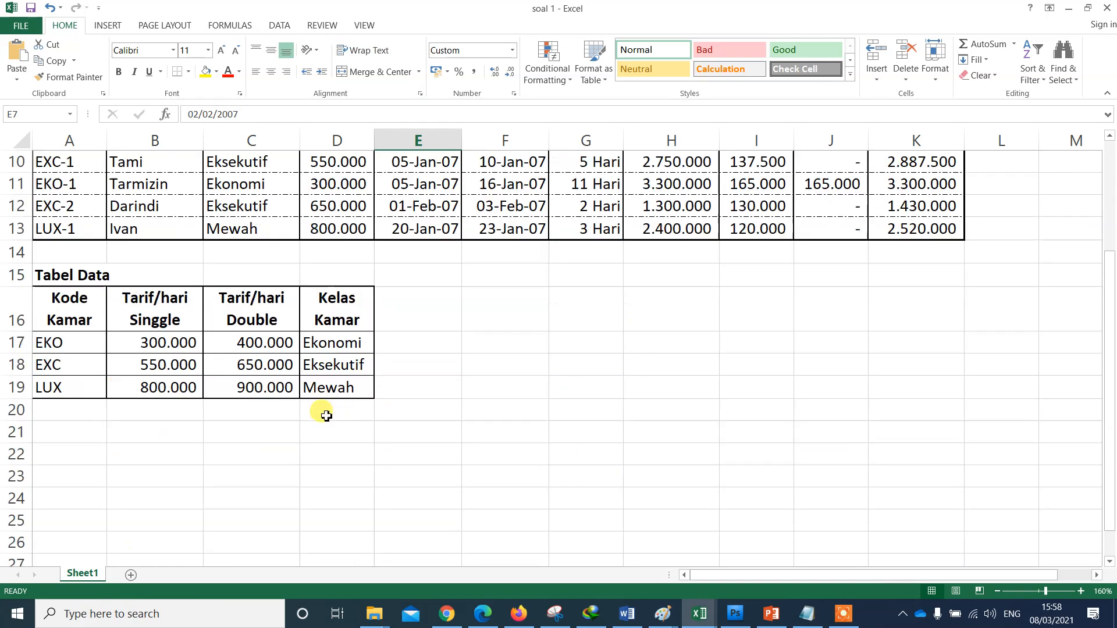
key("alt+Tab")
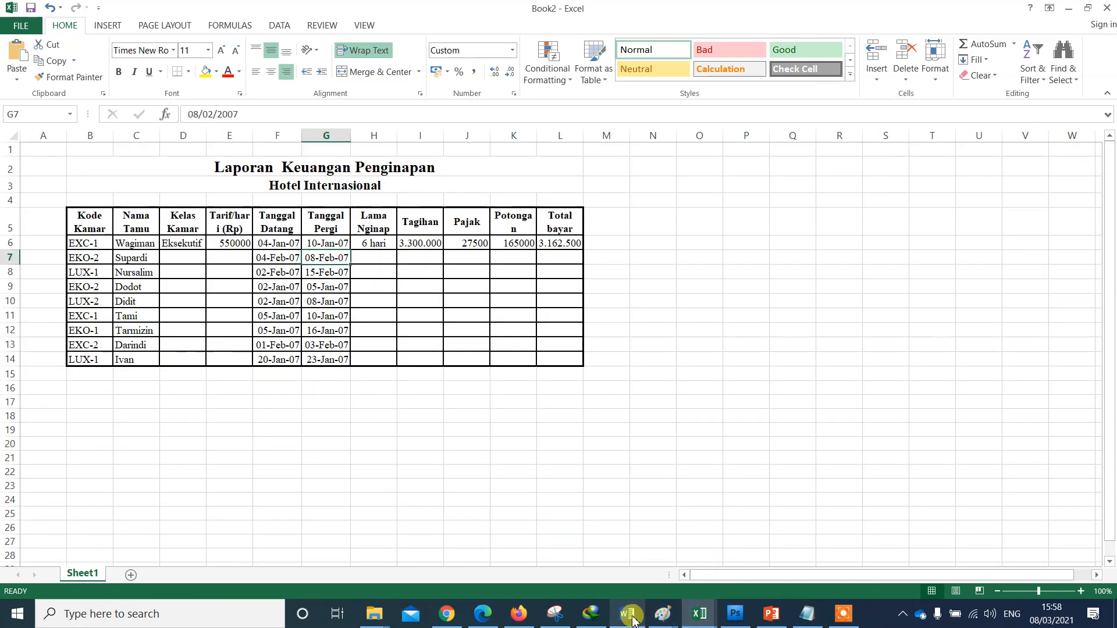
Switch to Word and copy the Tabel Data heading with its room rate table below the report
left_click(627, 614)
scroll(414, 478, "down", 3)
left_click(46, 389)
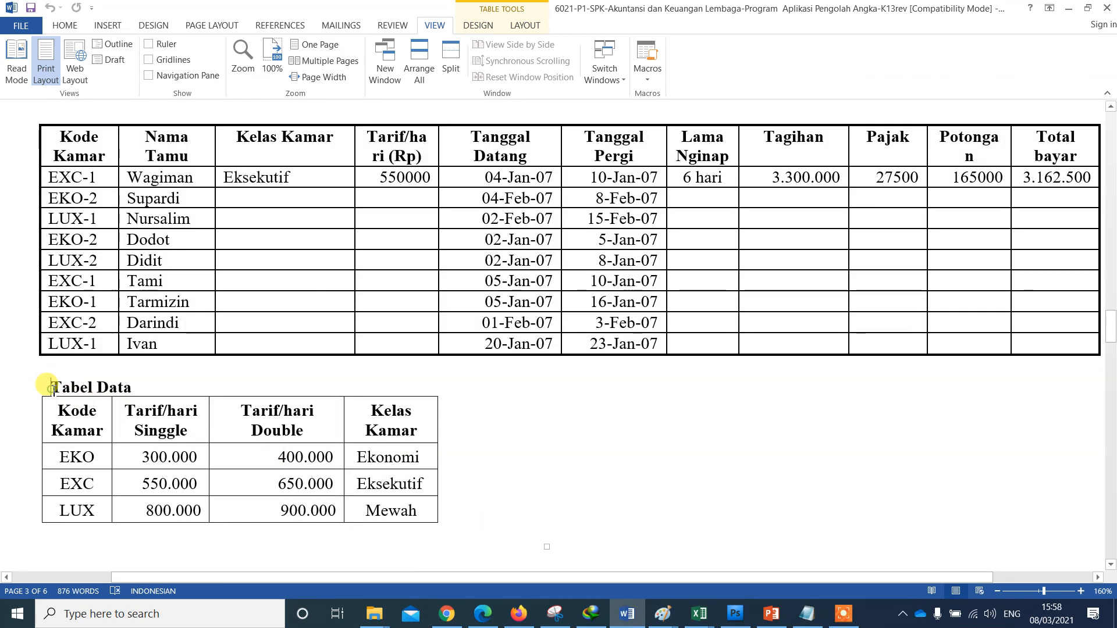
left_click_drag(46, 389, 399, 519)
key("ctrl+c")
Switch back to the new Excel workbook and paste the Tabel Data table at cell B16
key("alt+Tab")
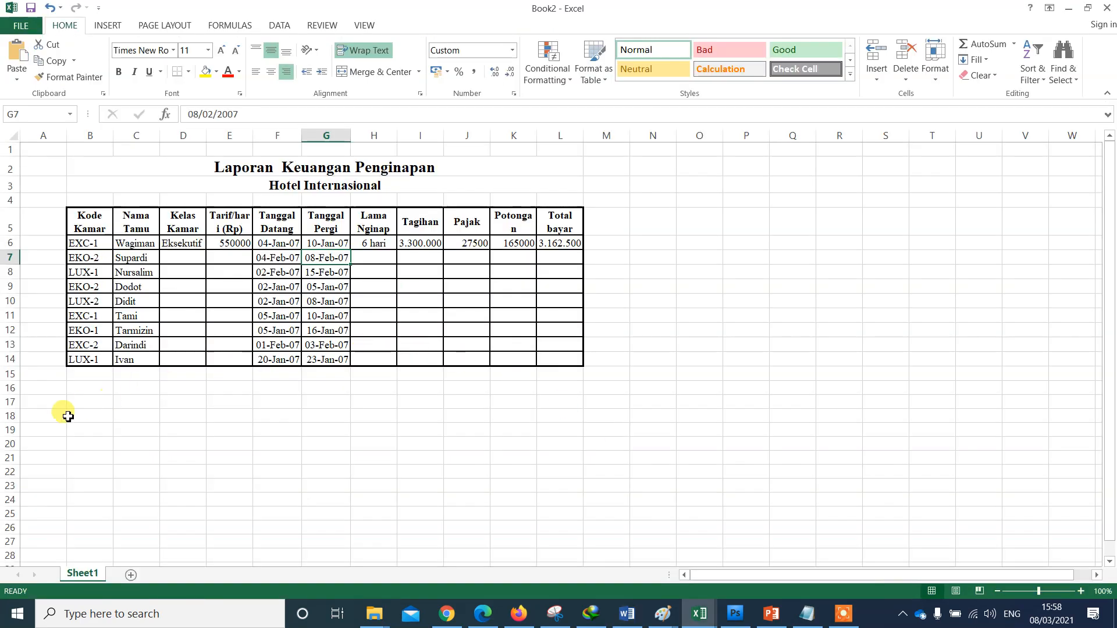
left_click(78, 393)
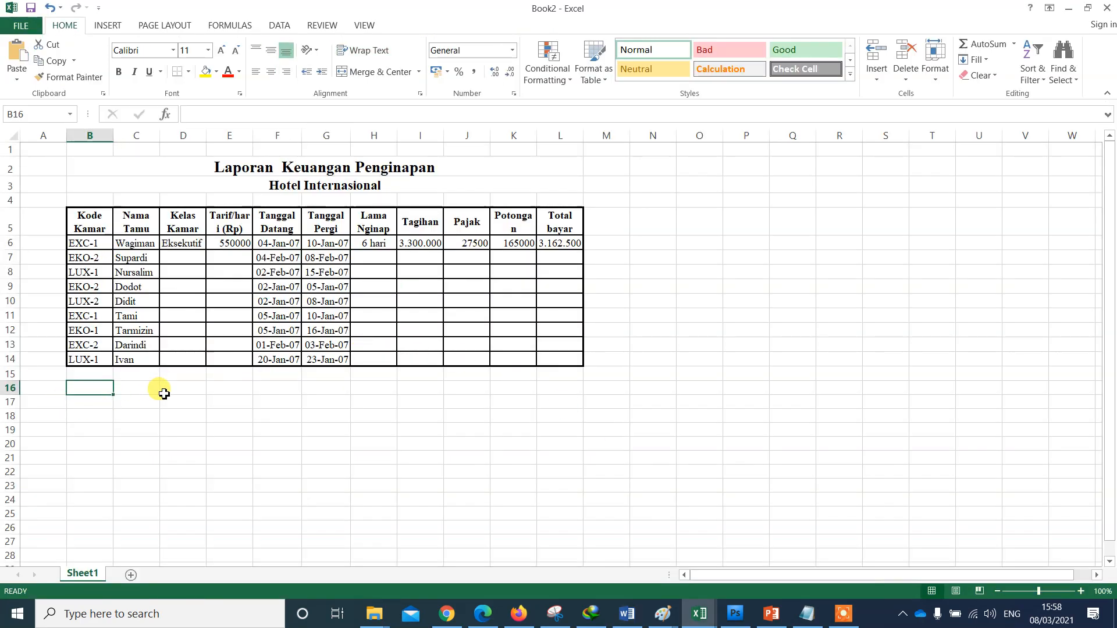
key("ctrl+v")
left_click(281, 444)
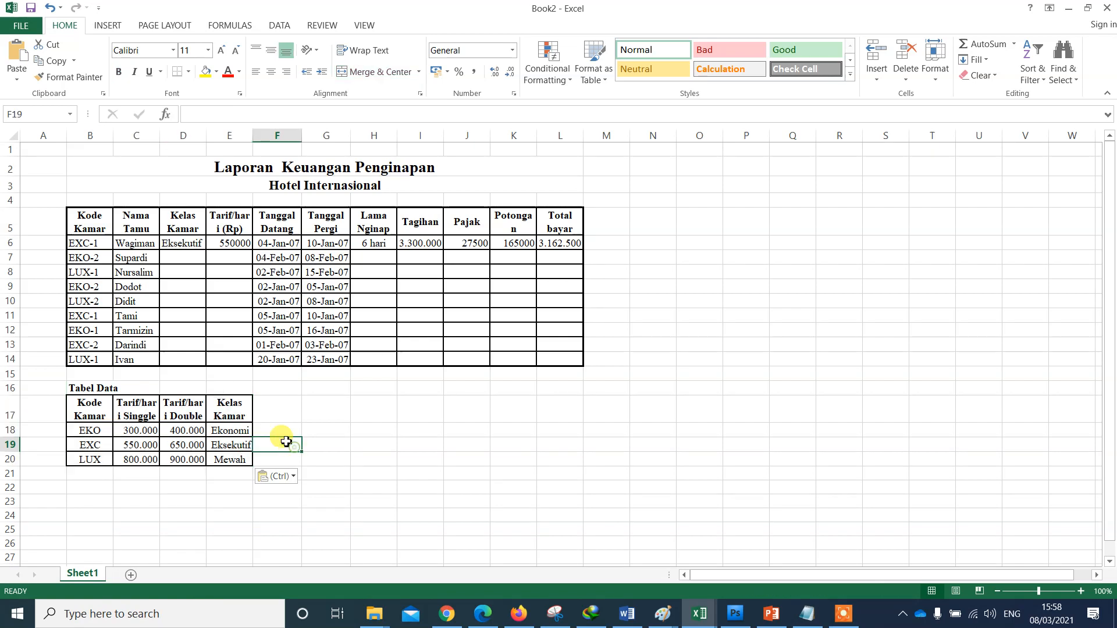
left_click(228, 459)
Narrow the empty column A beside the report
left_click(79, 166)
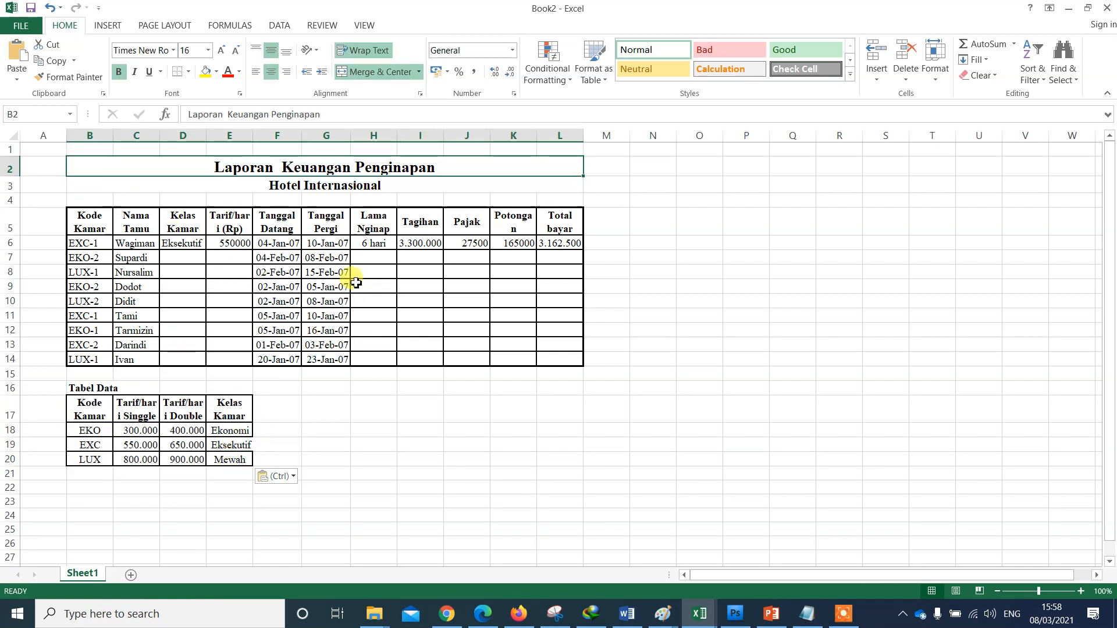
left_click_drag(64, 136, 48, 135)
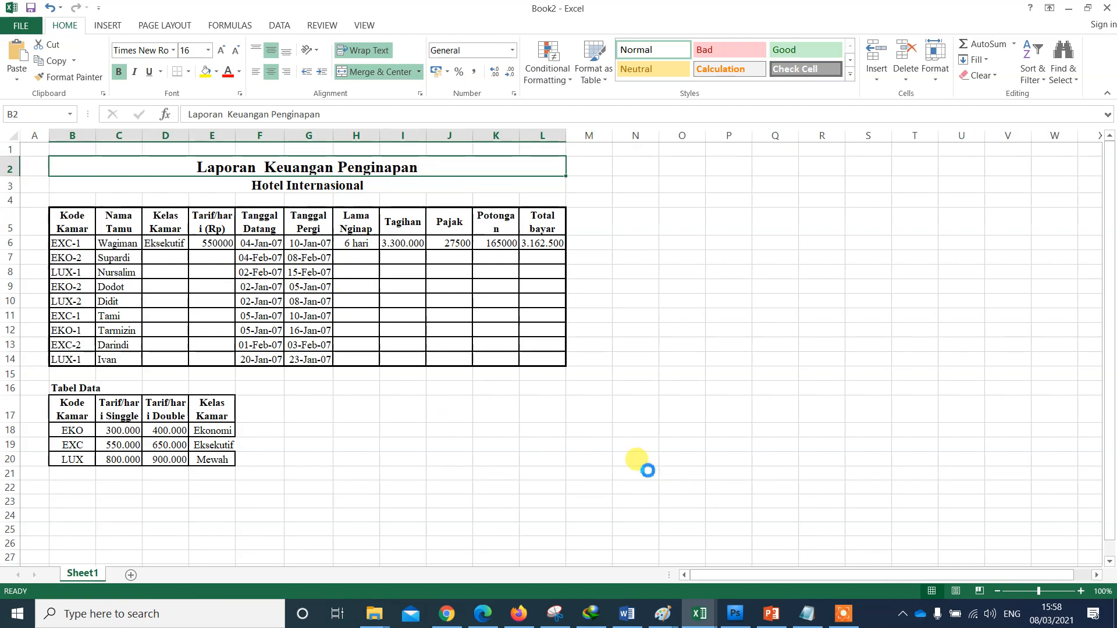
scroll(661, 474, "up", 2)
scroll(580, 436, "down", 1)
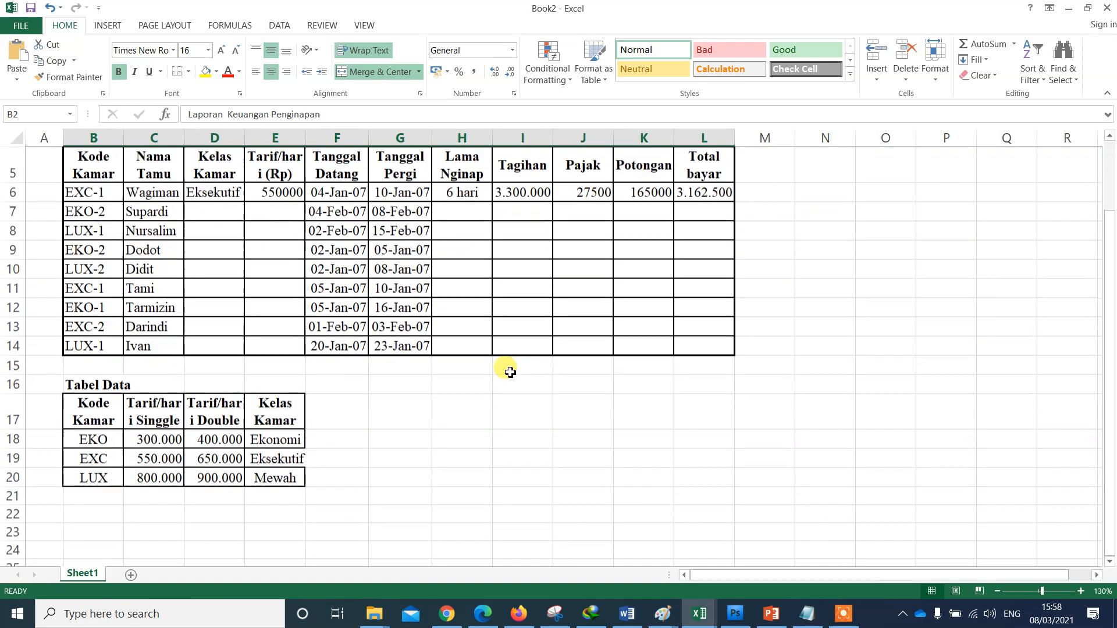
Apply the custom date format dd-mmmm-yy to the Tanggal Datang and Tanggal Pergi dates in F6:G14
left_click(337, 217)
left_click(342, 194)
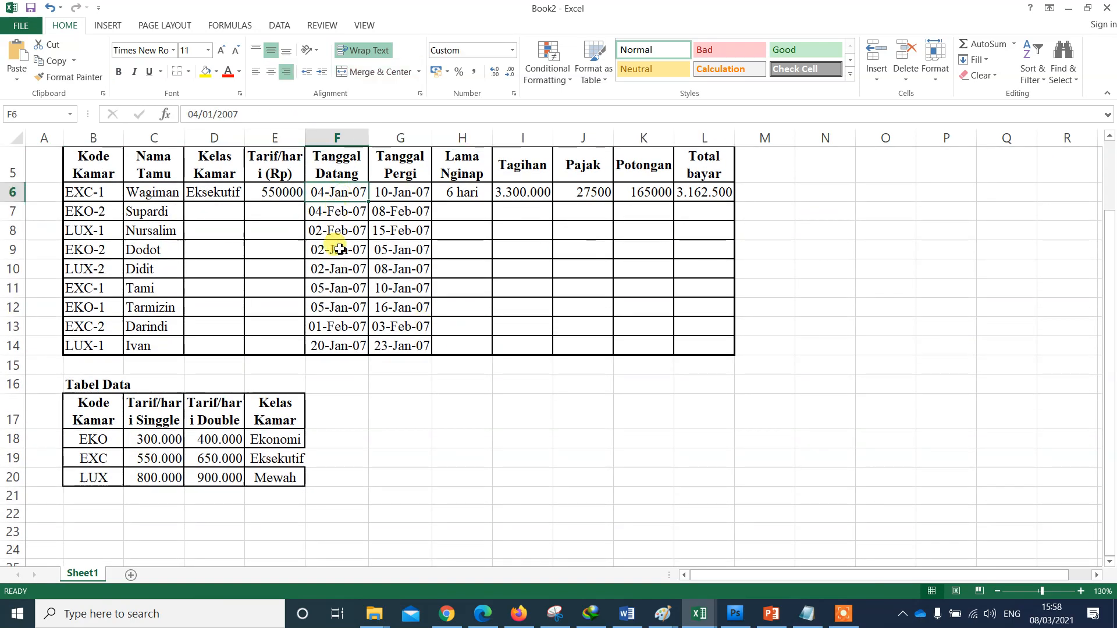
left_click(337, 302)
left_click(342, 196)
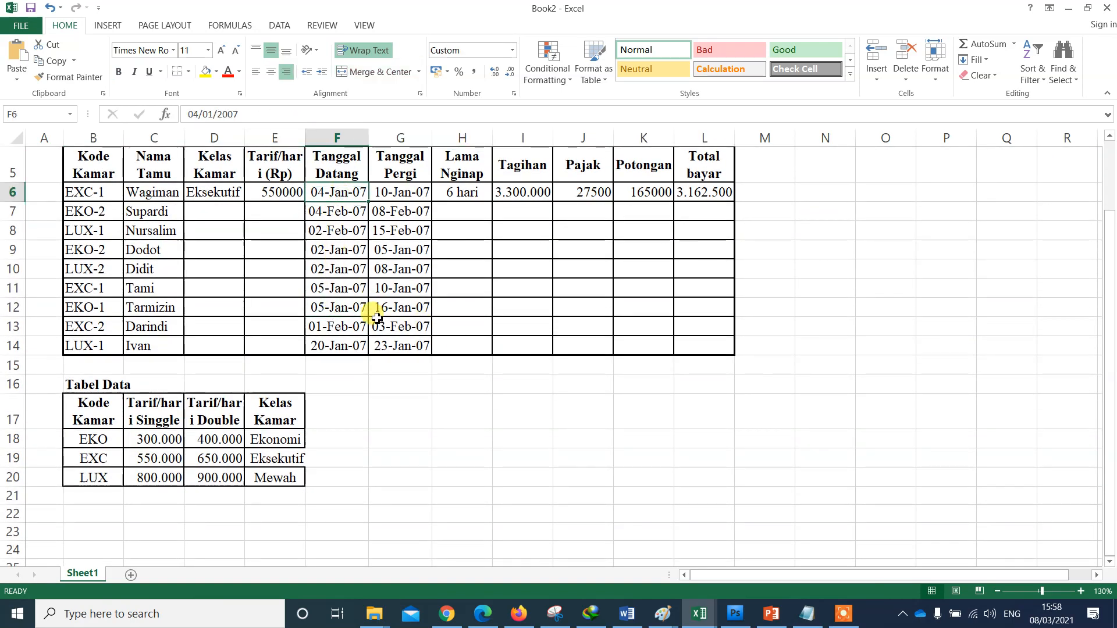
left_click(400, 346, "shift")
right_click(402, 349)
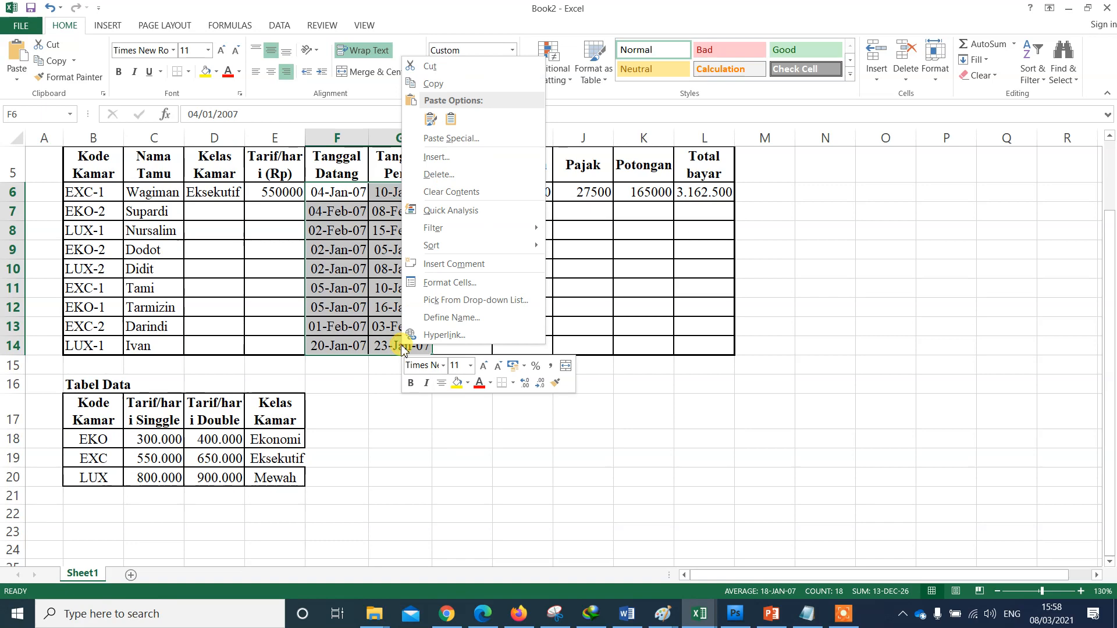
left_click(456, 283)
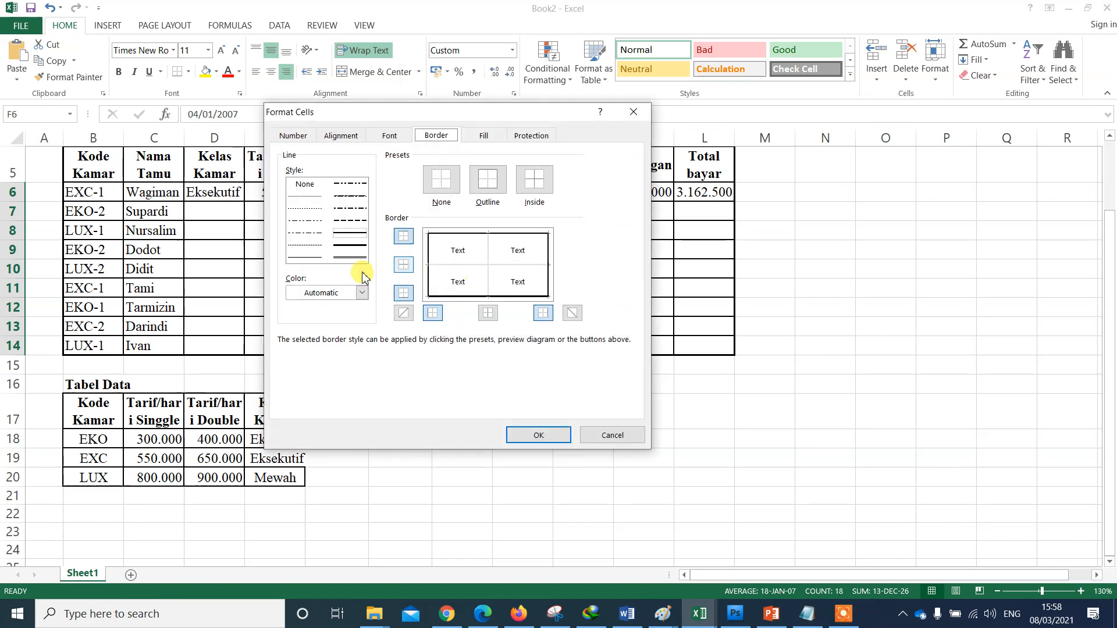
left_click(303, 136)
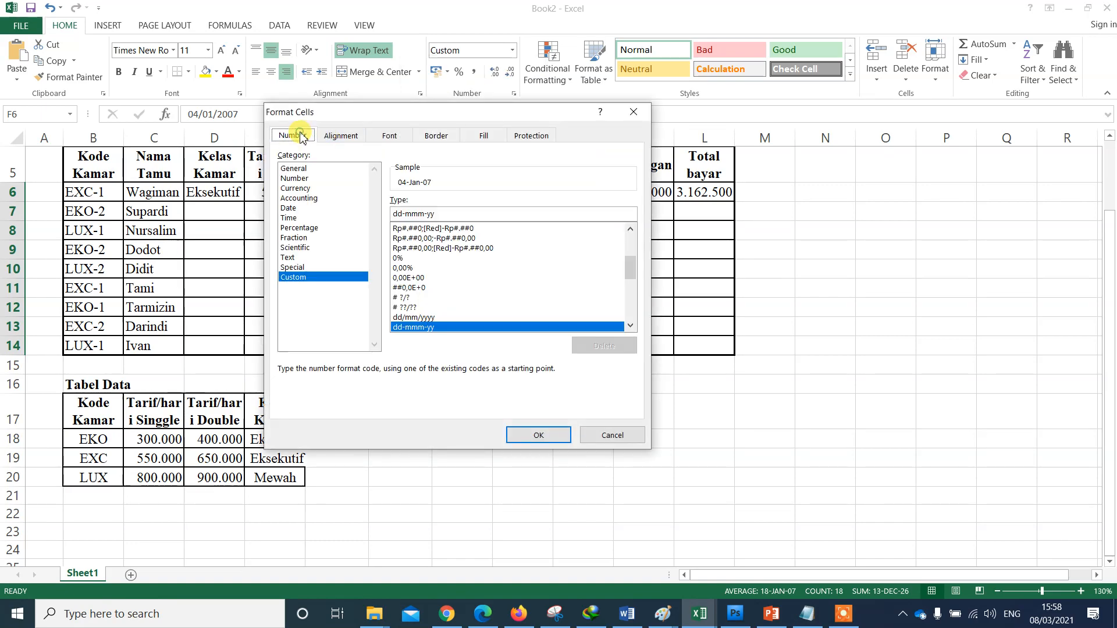
left_click(418, 214)
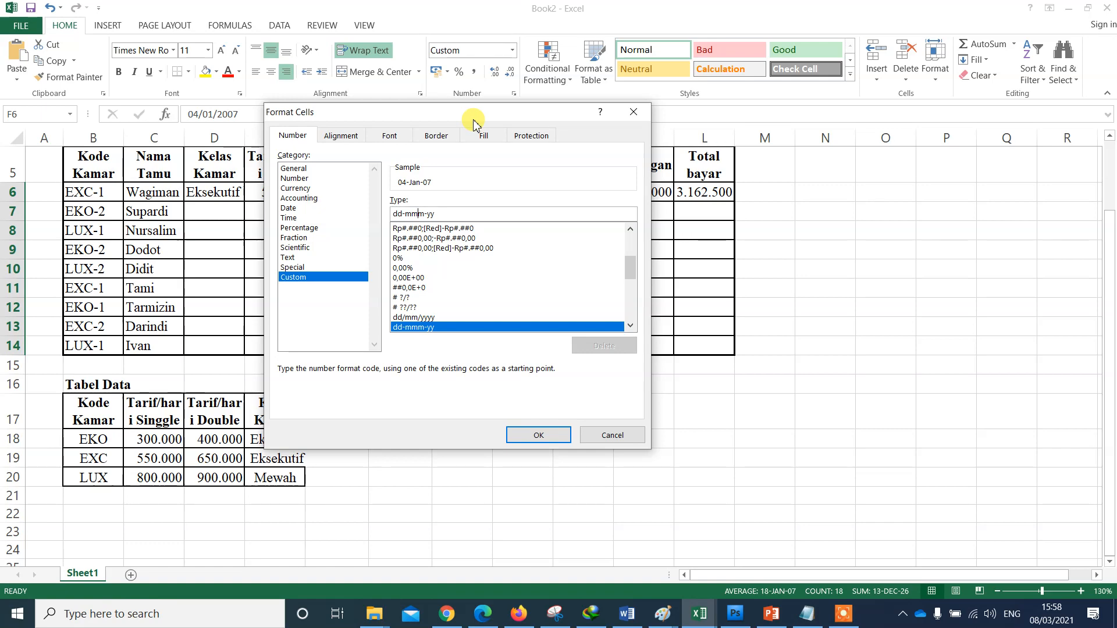
left_click_drag(474, 124, 742, 177)
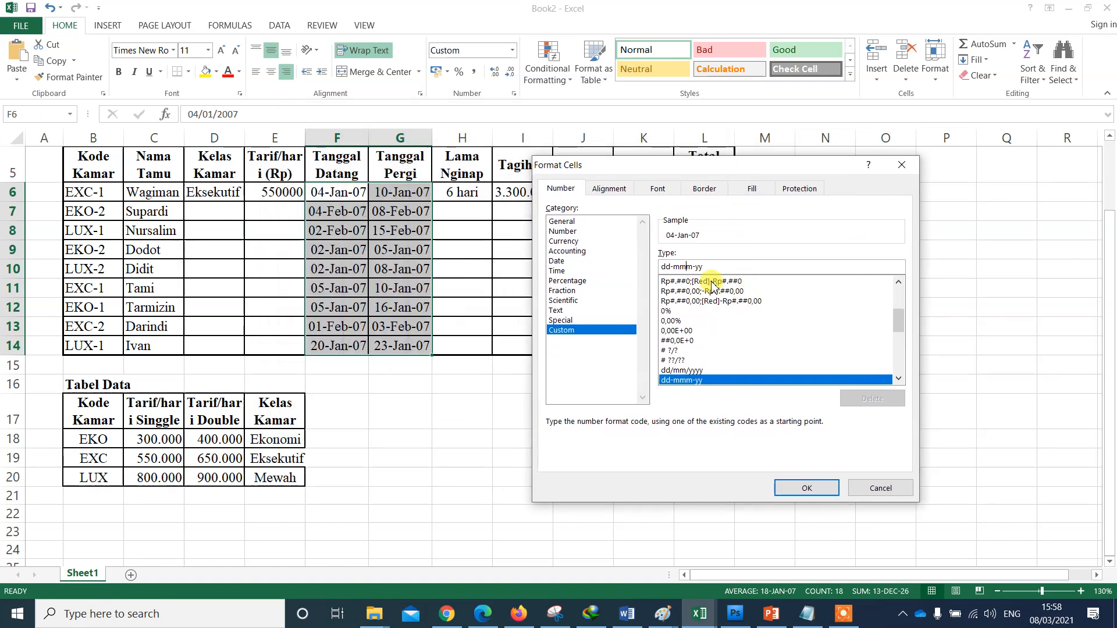
type("m")
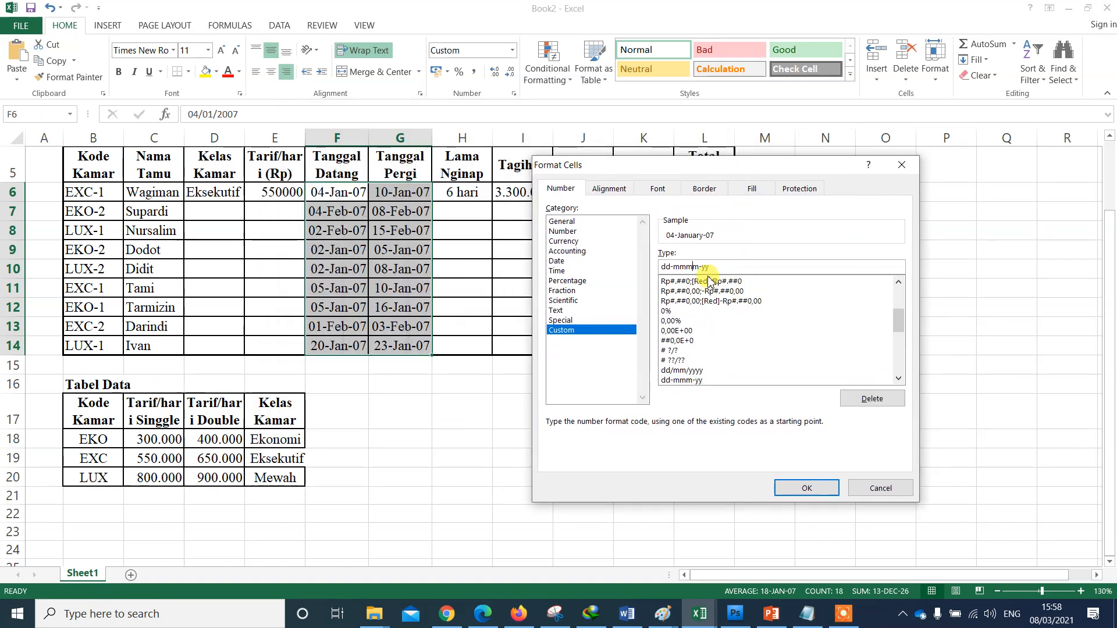
left_click(807, 488)
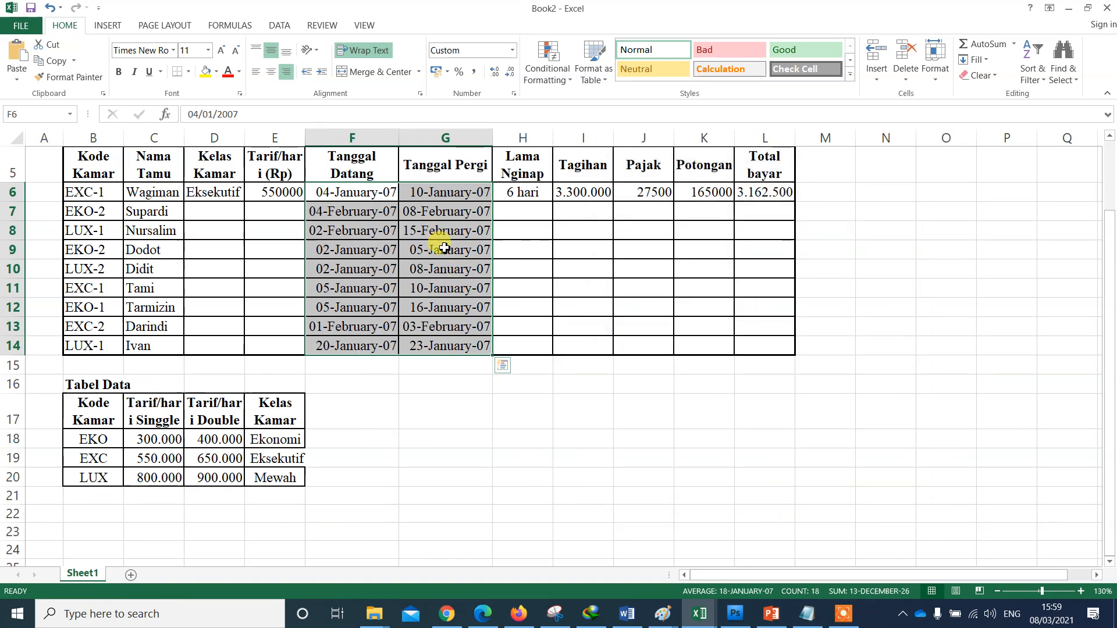
Change the custom format of the arrival and departure dates in F6:G14 to dd-mmmm-yyyy
right_click(442, 251)
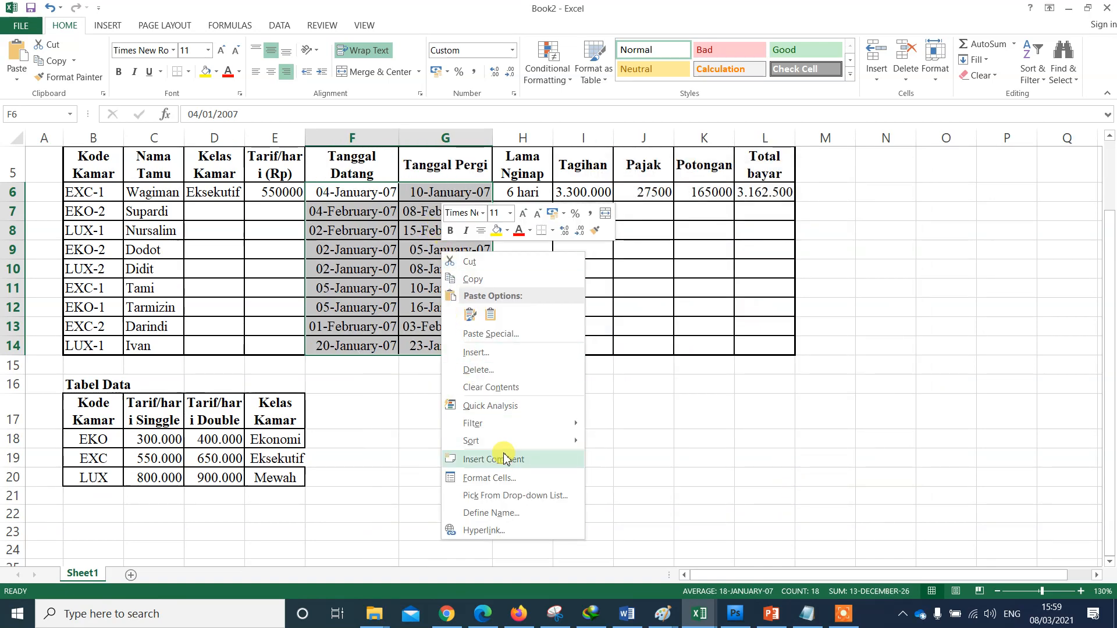
left_click(495, 478)
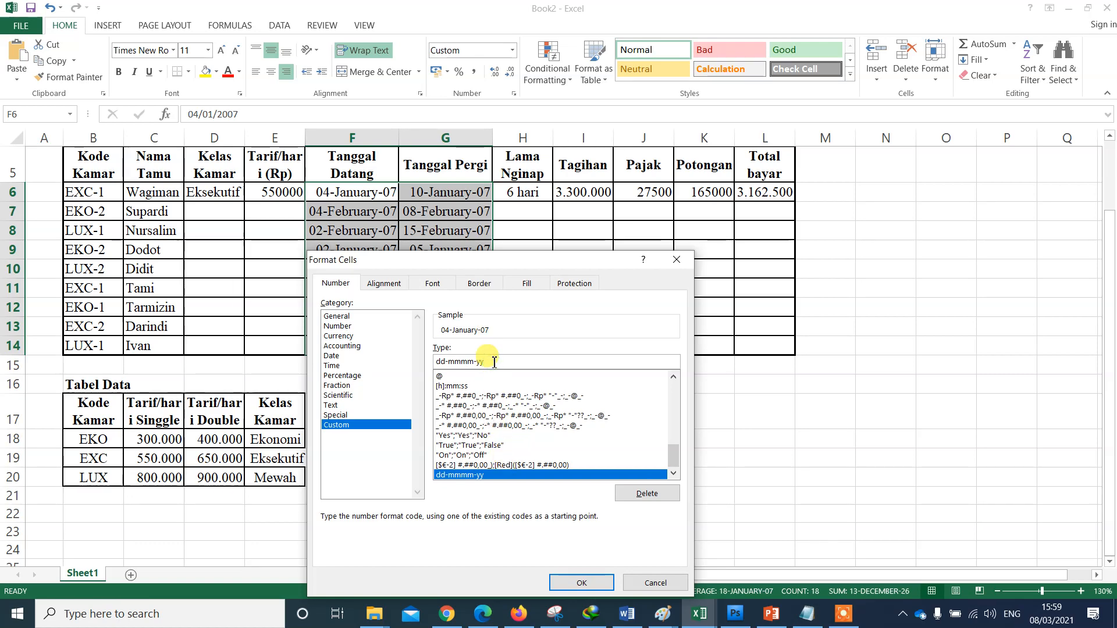
type("yy")
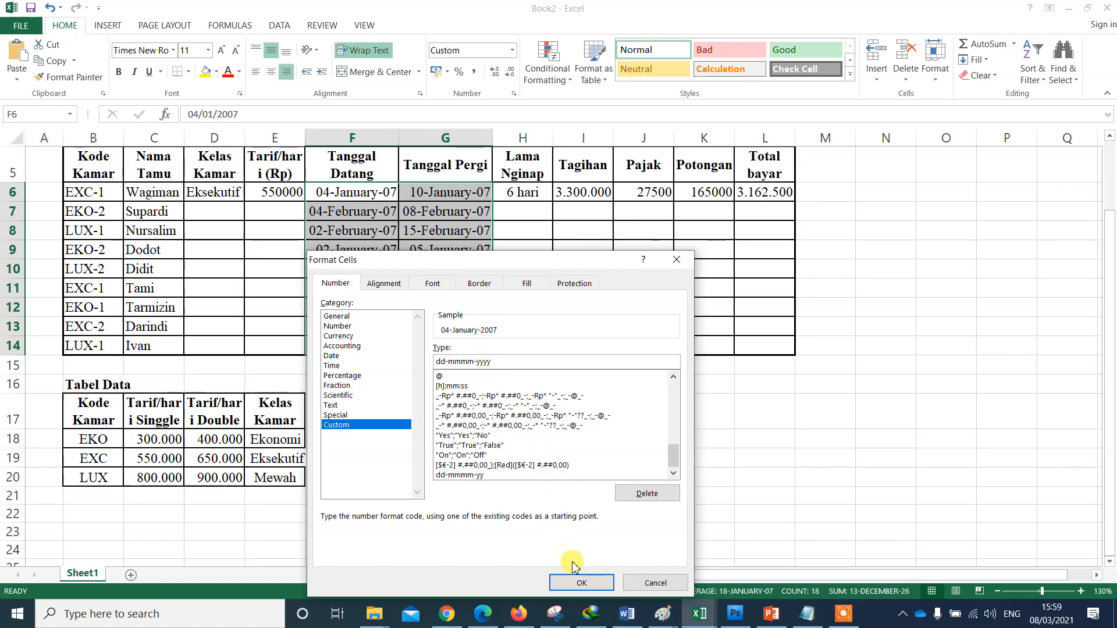
left_click(581, 583)
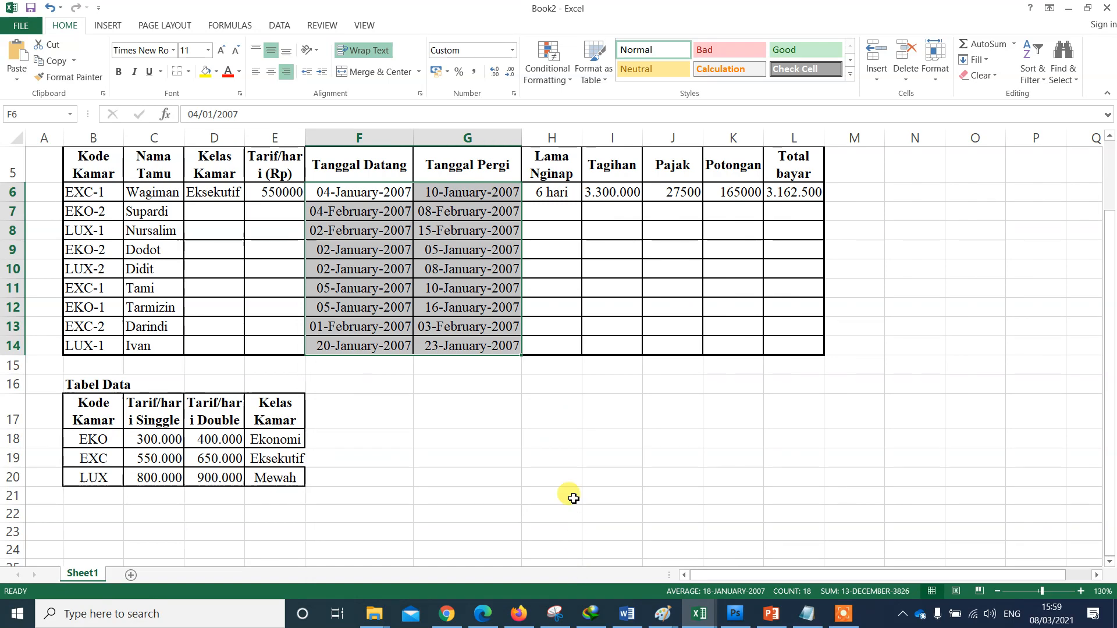
left_click(462, 436)
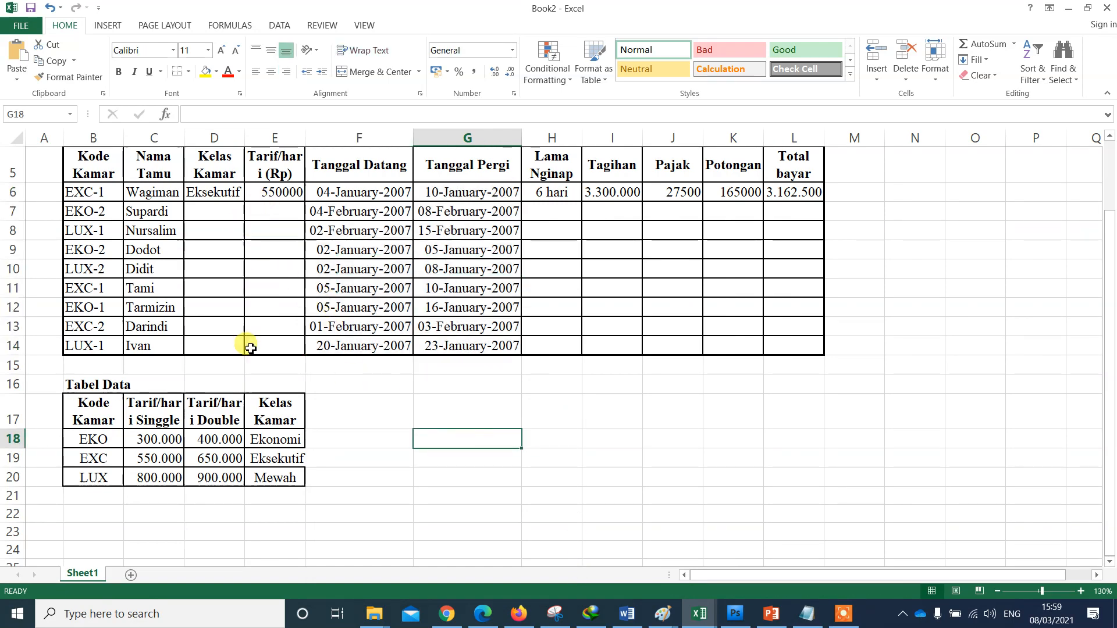
Apply the comma number style to the single and double room rates in C18:D20
left_click_drag(153, 437, 202, 481)
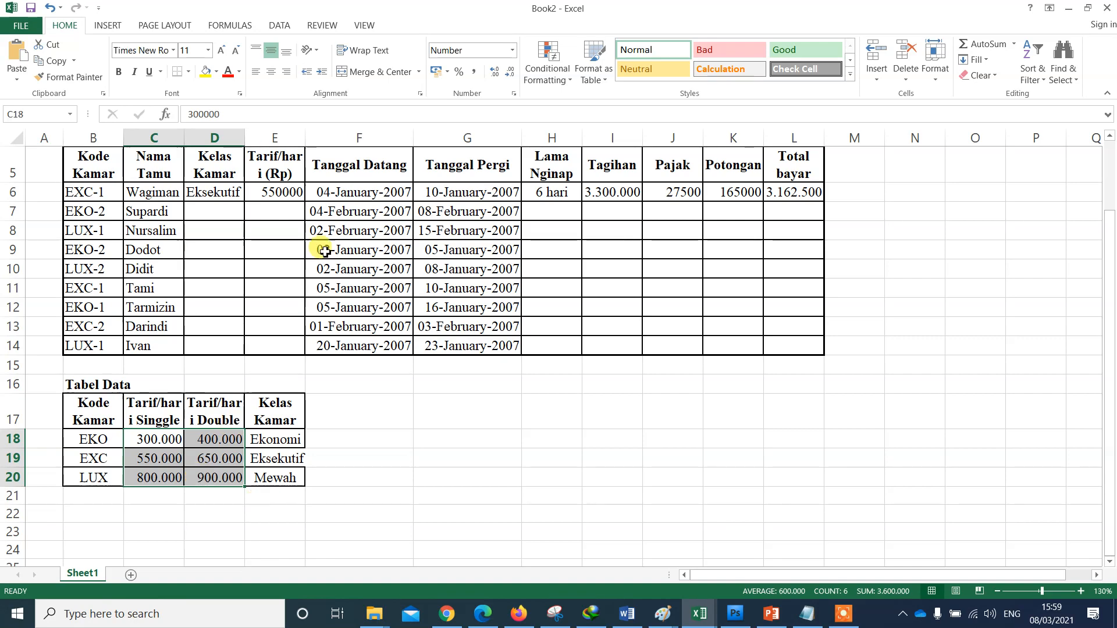
left_click(474, 75)
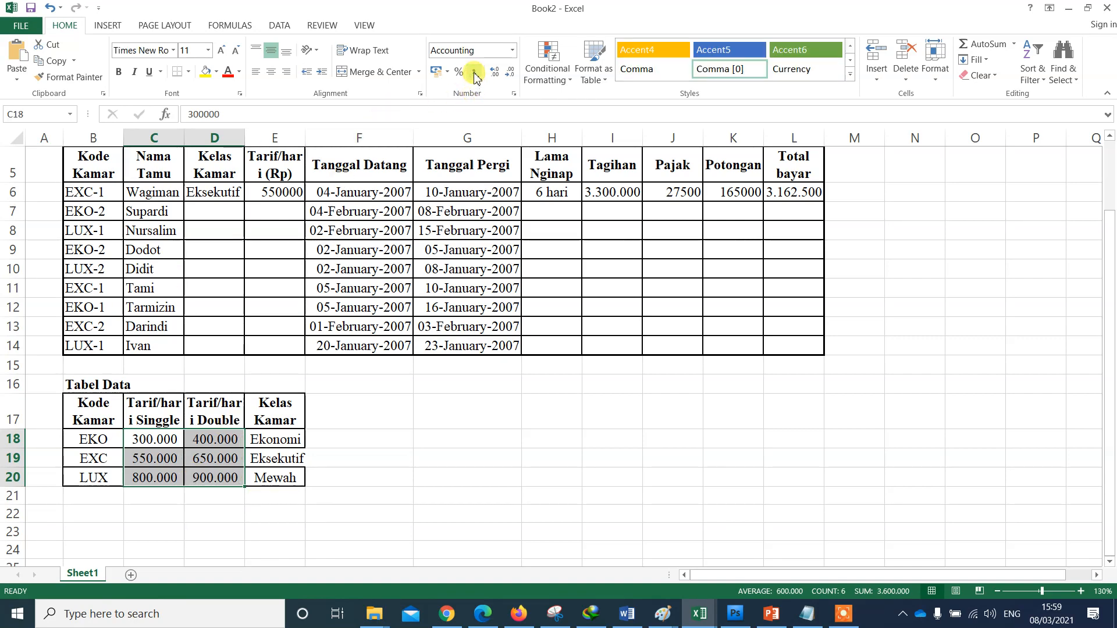
left_click(294, 435)
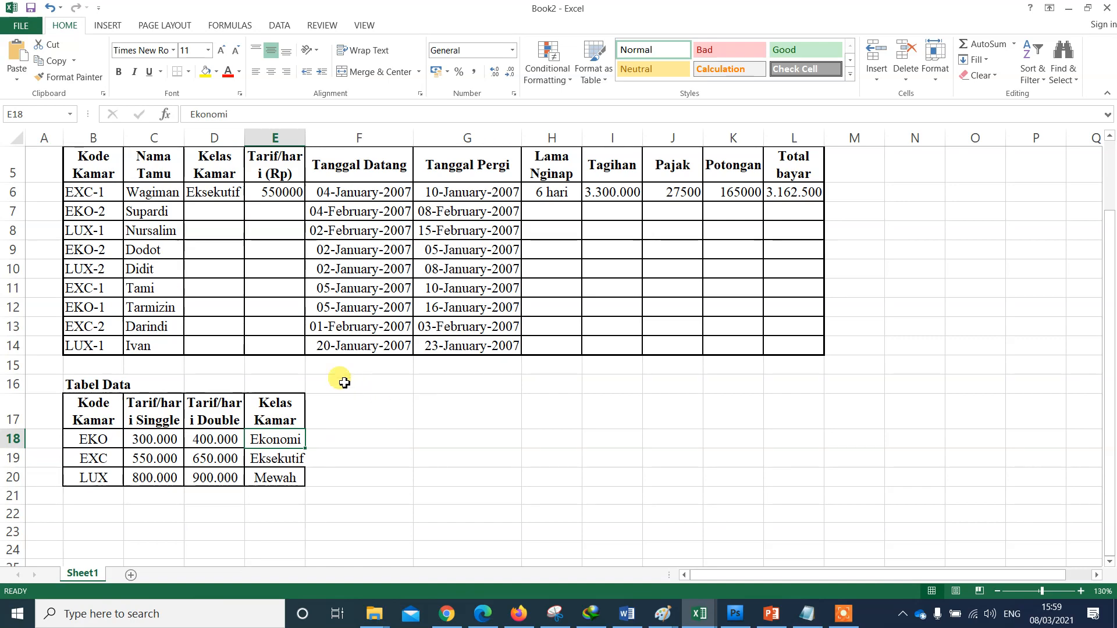
Widen columns B and E slightly so the Kode Kamar and Tarif/hari columns have more room
double_click(124, 137)
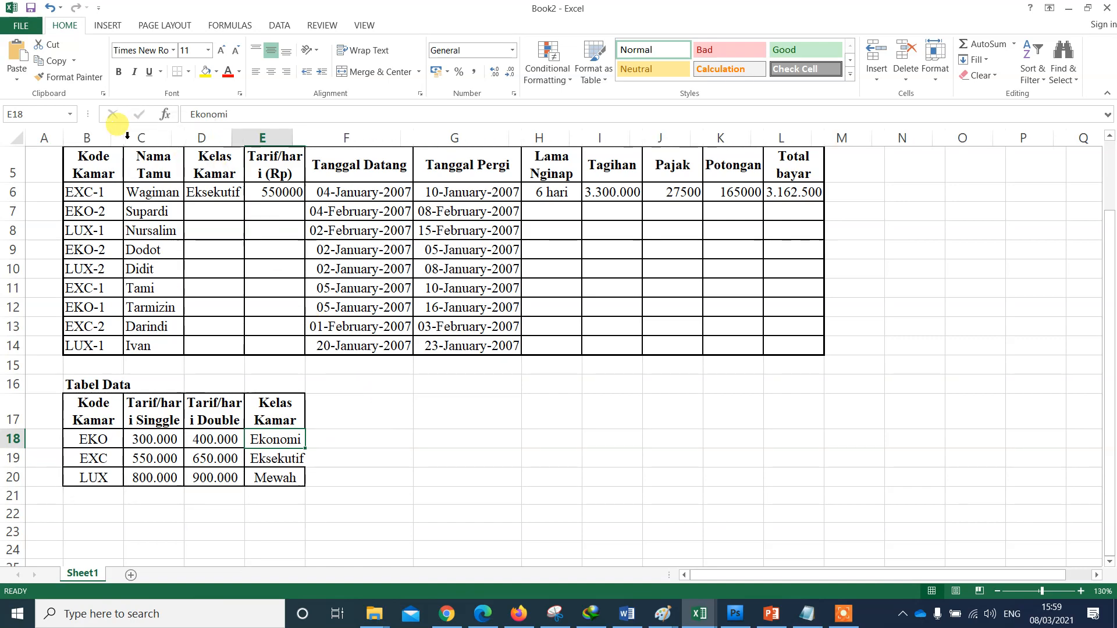
left_click_drag(110, 135, 135, 137)
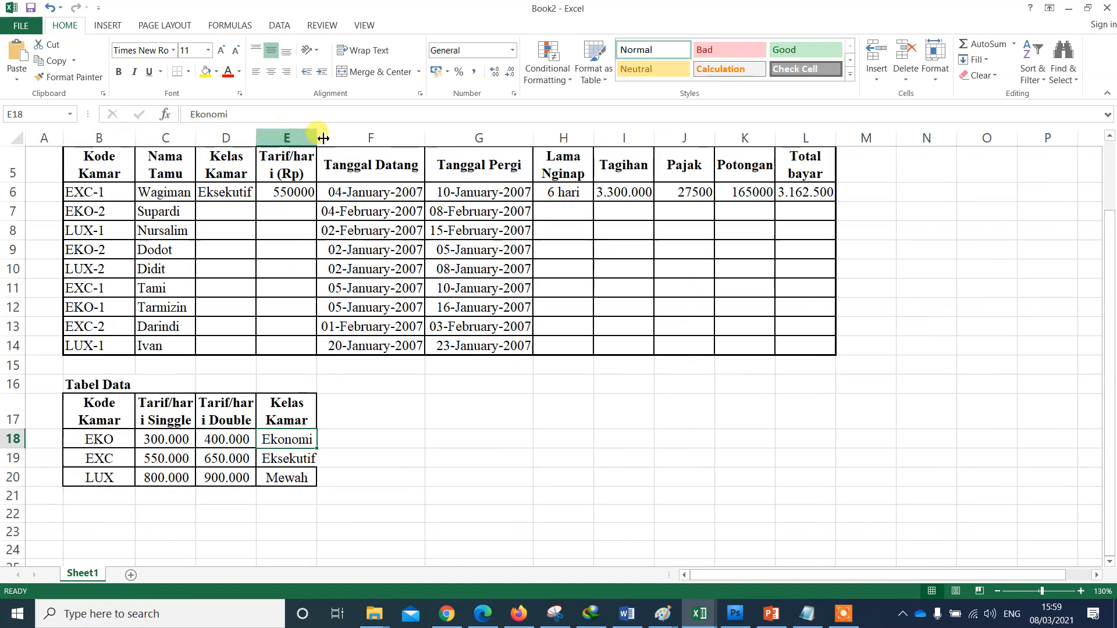
left_click_drag(324, 138, 321, 137)
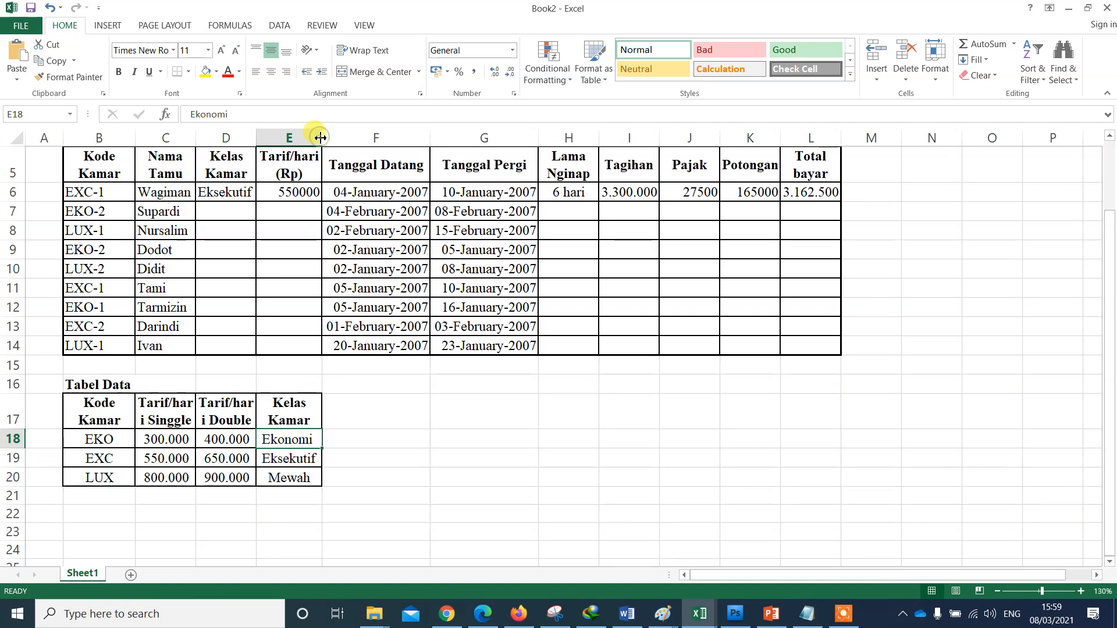
left_click(424, 481)
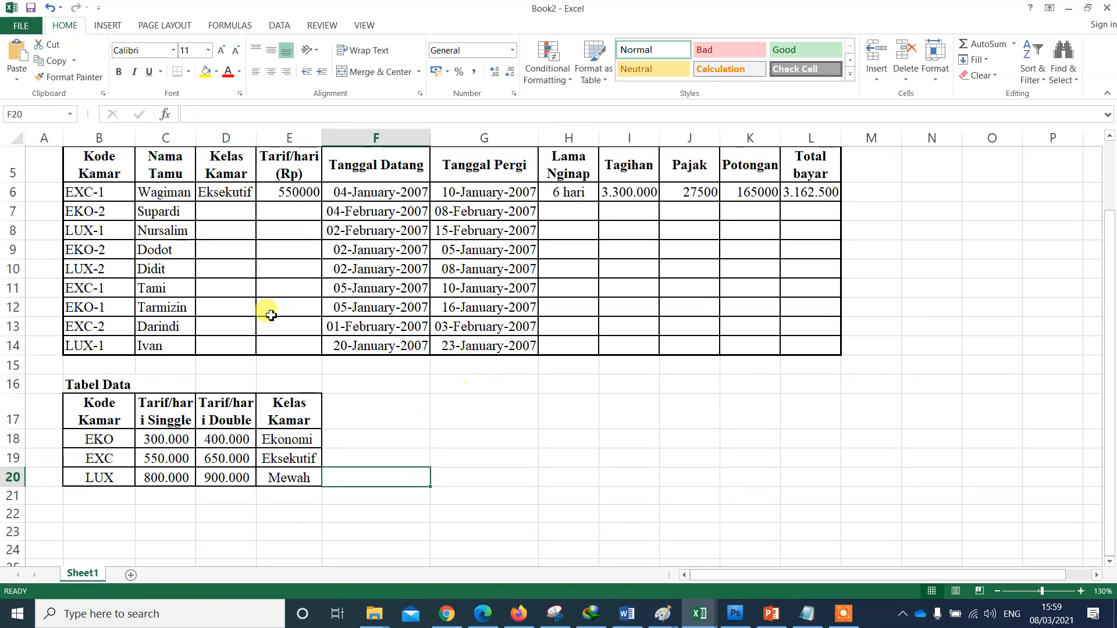
Clear the sample Kelas Kamar and Tarif/hari values in D6 and E6
left_click(221, 193)
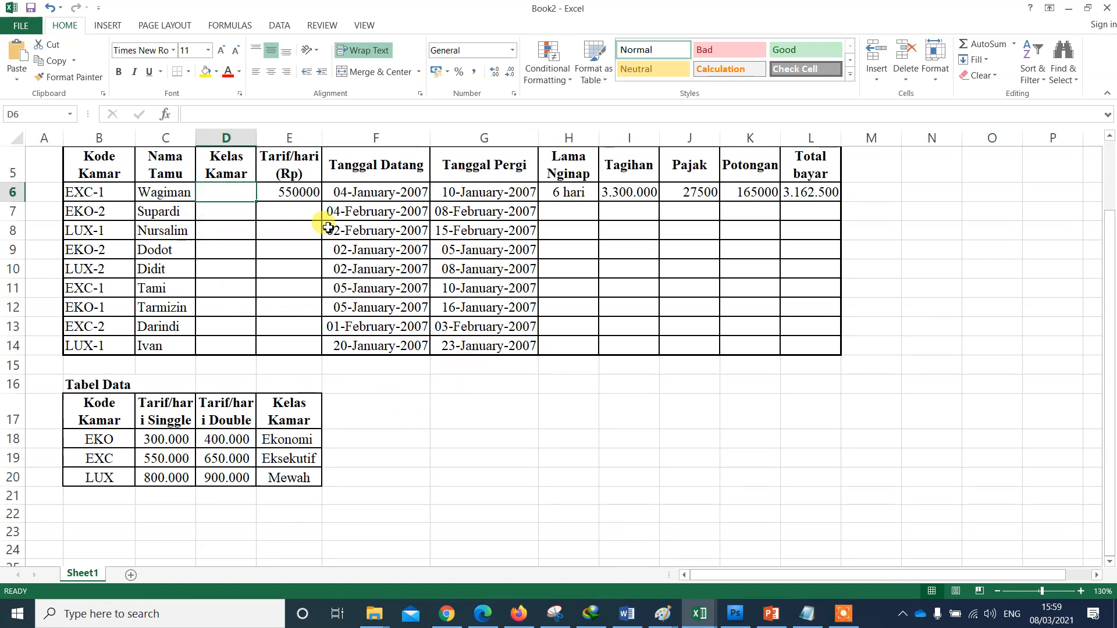
key("Right")
key("Delete")
Clear the sample values from Lama Nginap through Total bayar in H6:L6
key("Right")
key("Right")
key("Right")
key("Right")
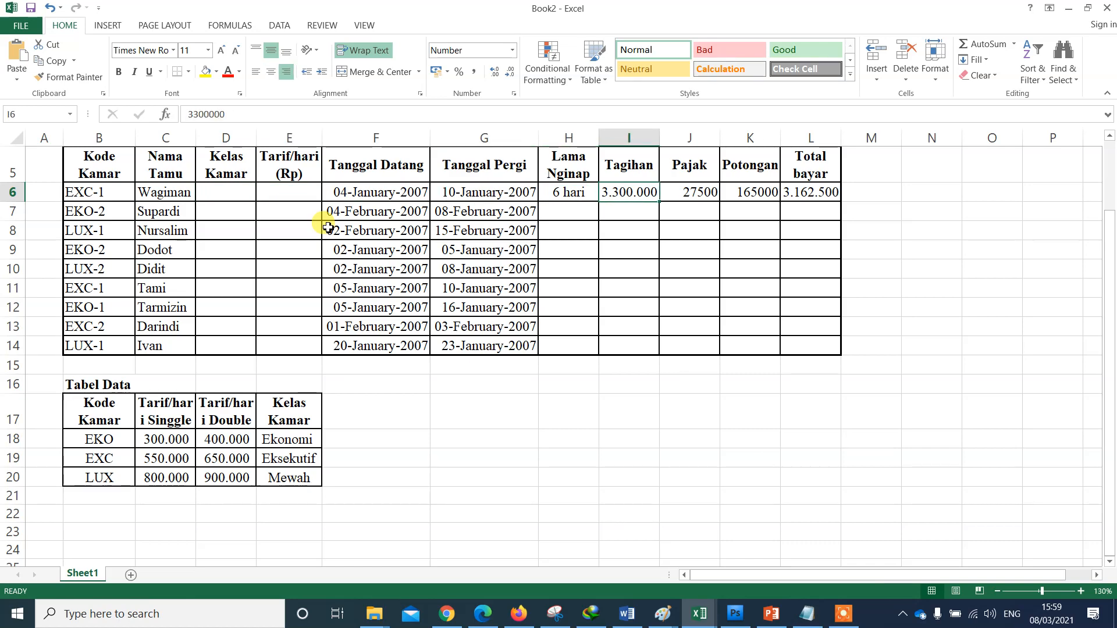
key("Left")
key("Delete")
key("Right")
key("Delete")
key("Right")
key("Delete")
key("Right")
key("Delete")
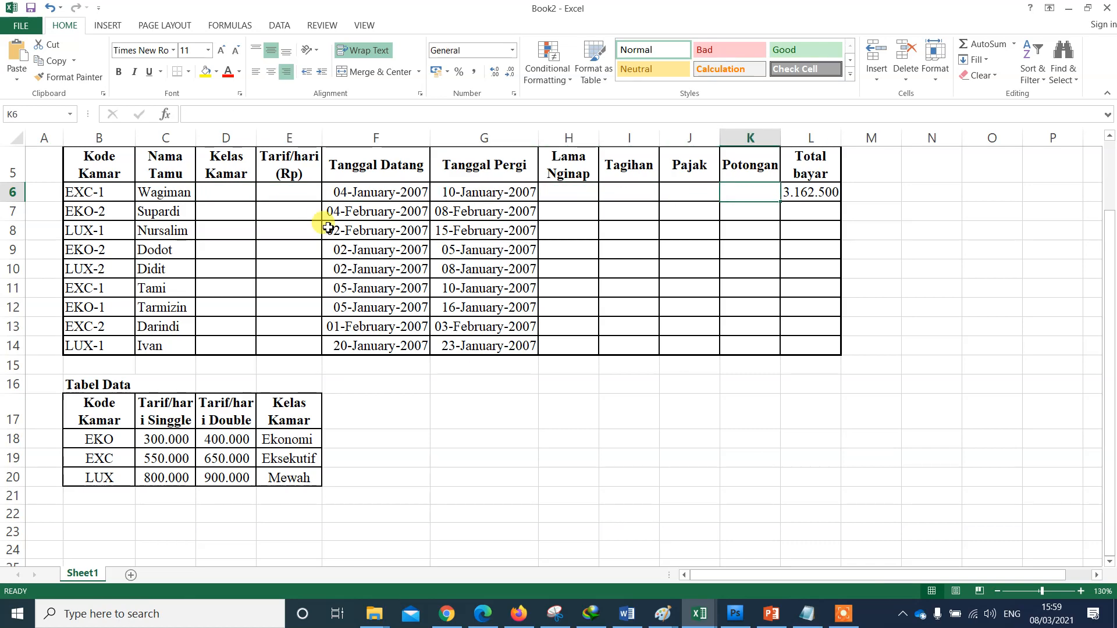
key("Right")
key("Delete")
key("Left")
key("Left")
key("Left")
key("Left")
key("Left")
key("Left")
key("Left")
key("Left")
key("Left")
key("Left")
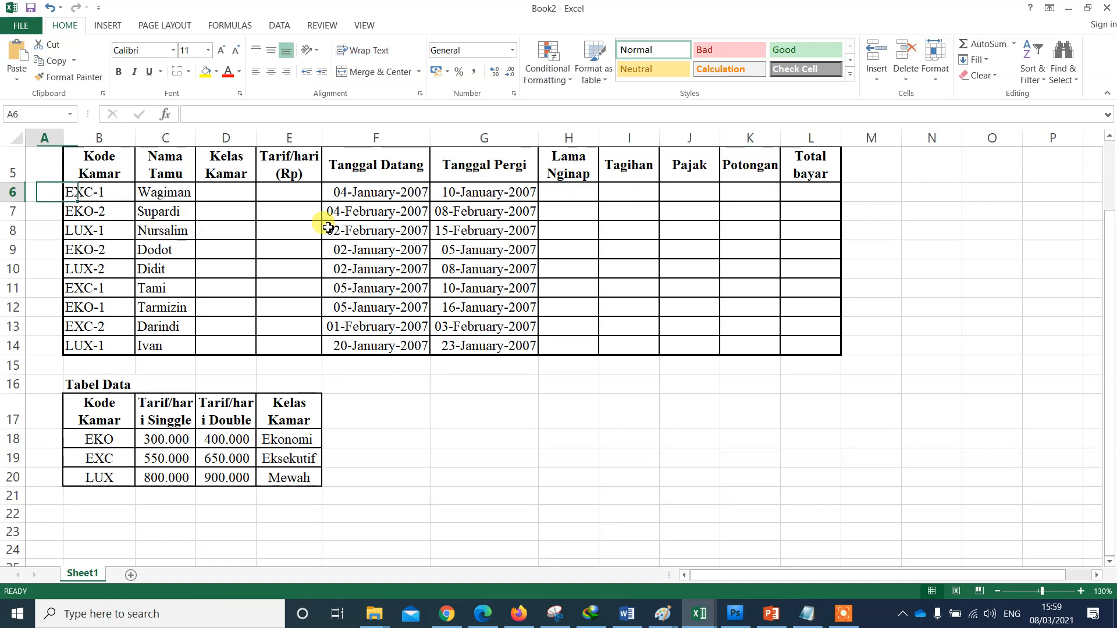
key("Right")
key("Right")
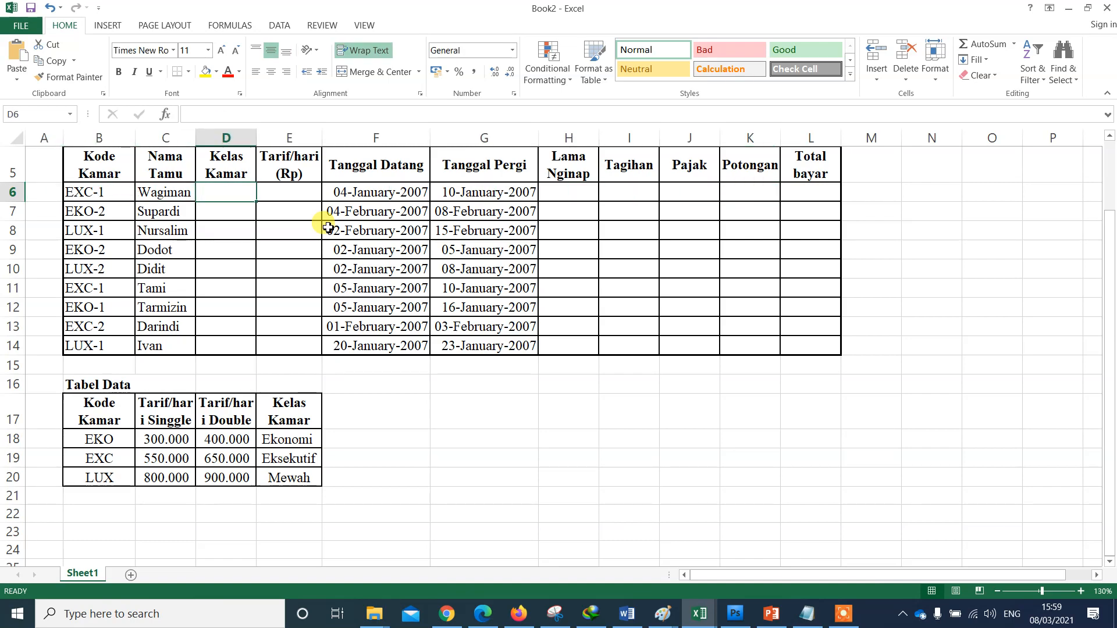
scroll(327, 228, "up", 2)
scroll(344, 262, "down", 1)
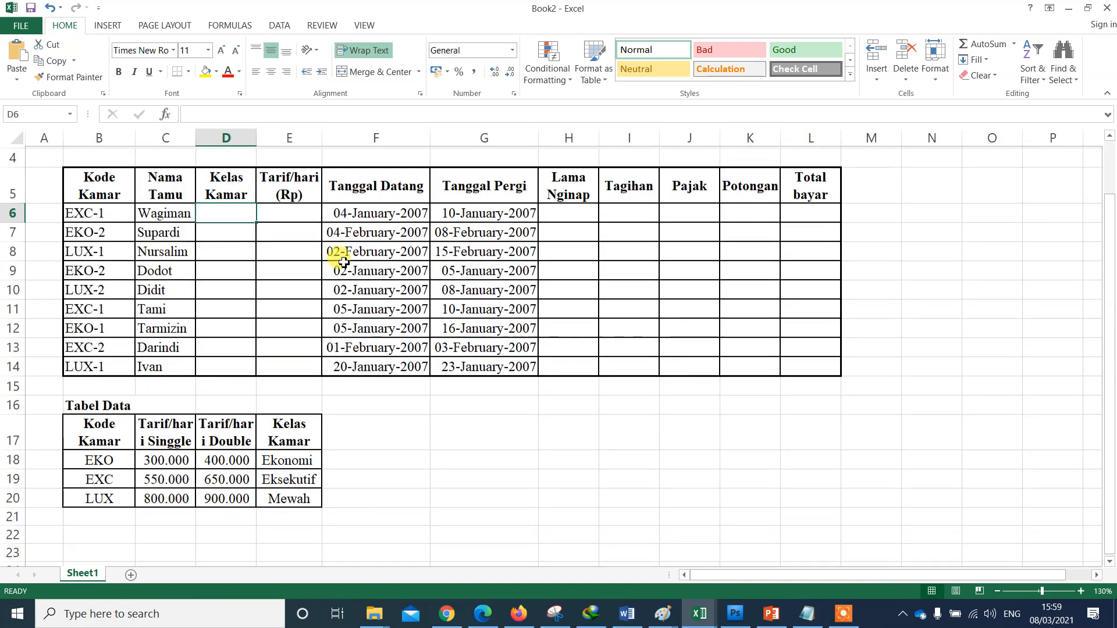
left_click(241, 247)
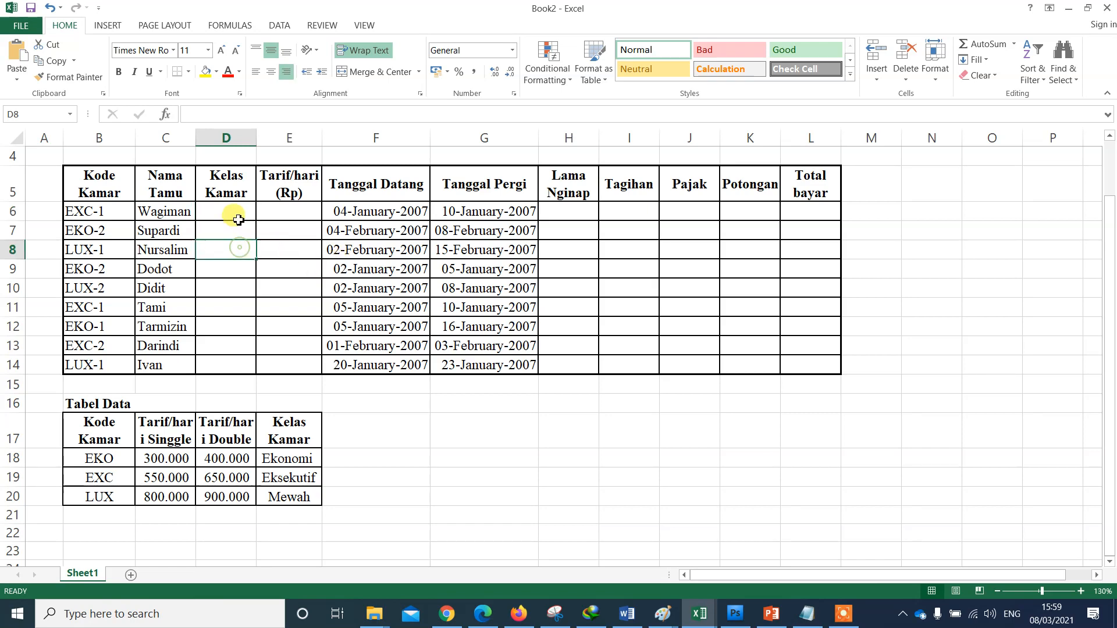
left_click(238, 218)
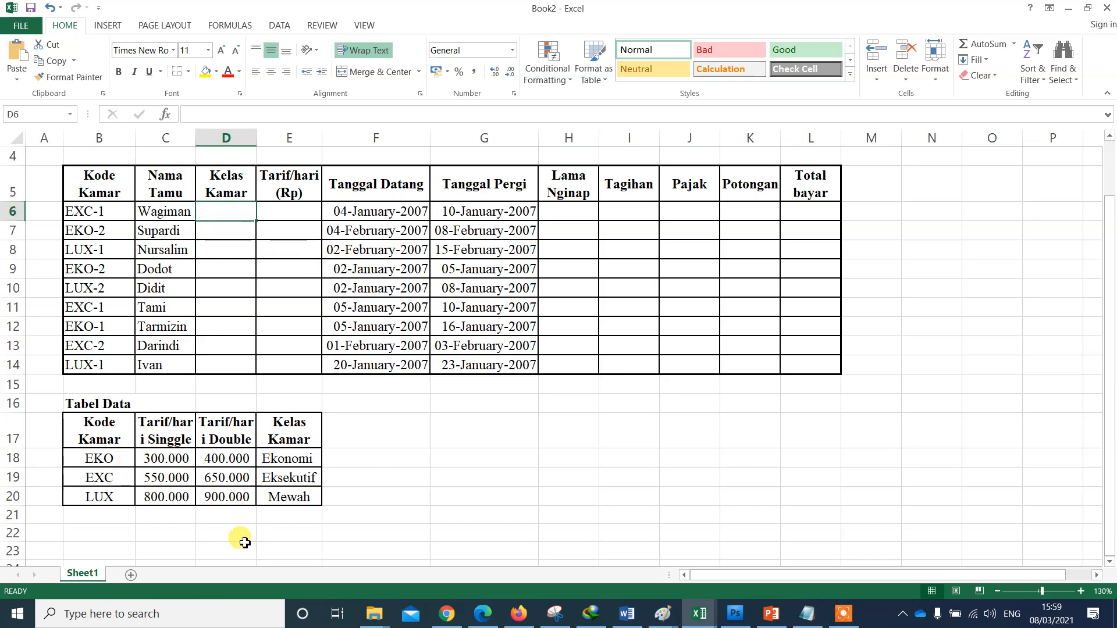
left_click_drag(99, 429, 266, 502)
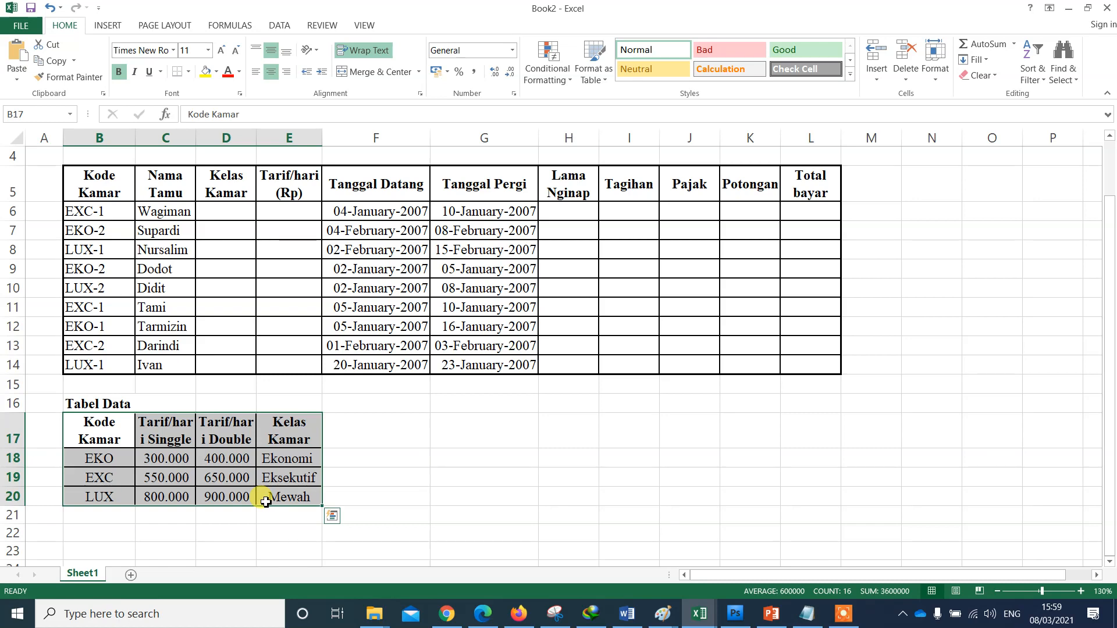
left_click(109, 441)
left_click(152, 513)
left_click_drag(109, 429, 262, 492)
left_click(432, 459)
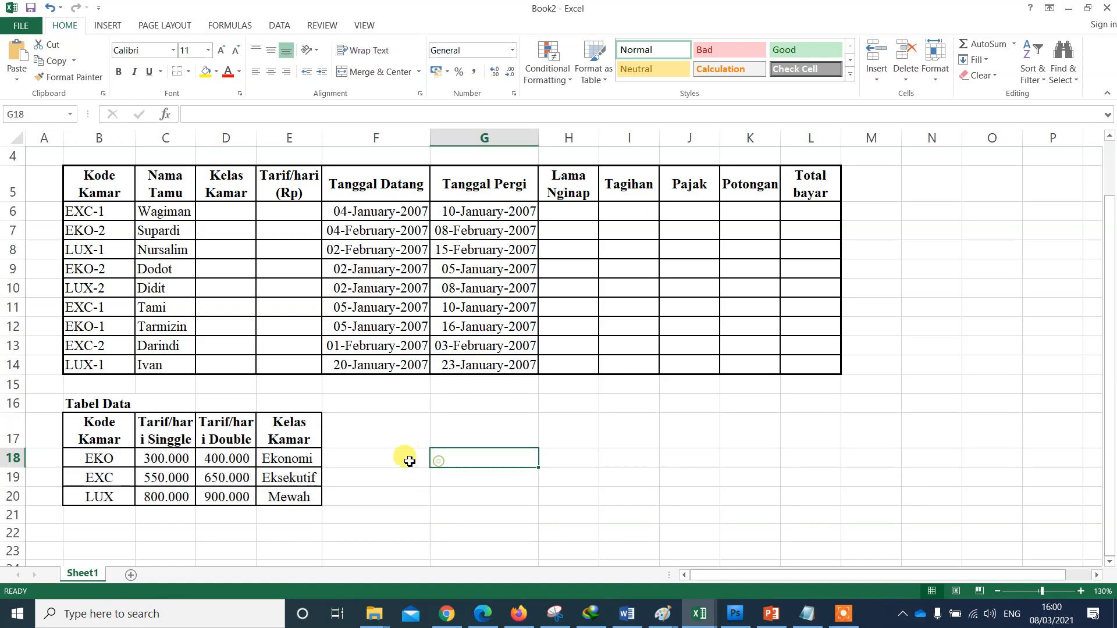
left_click_drag(105, 430, 302, 498)
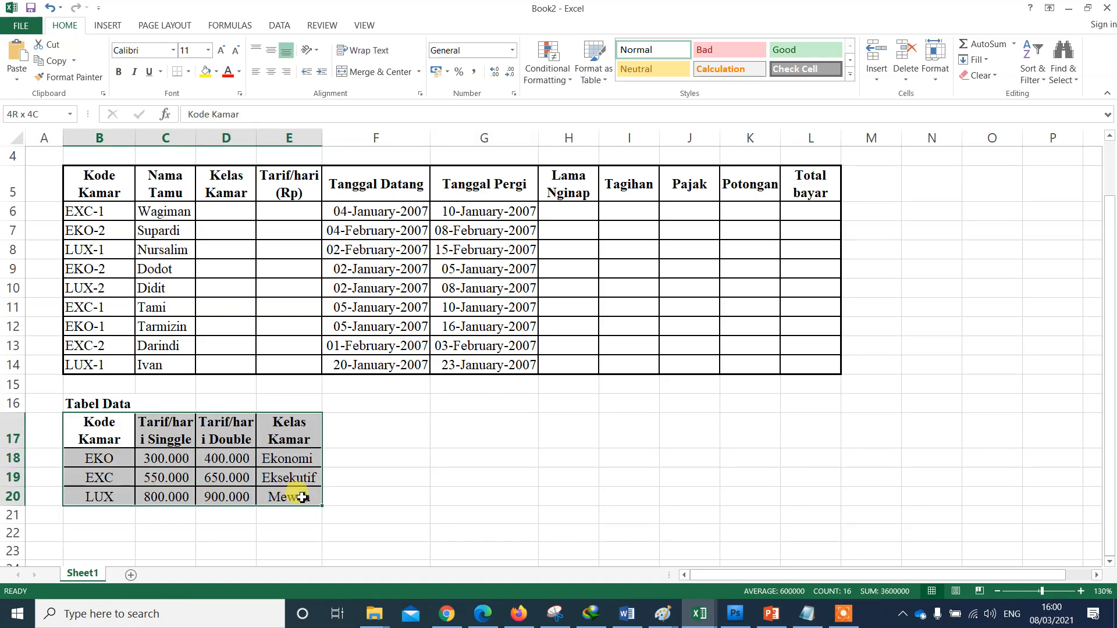
left_click_drag(302, 498, 302, 498)
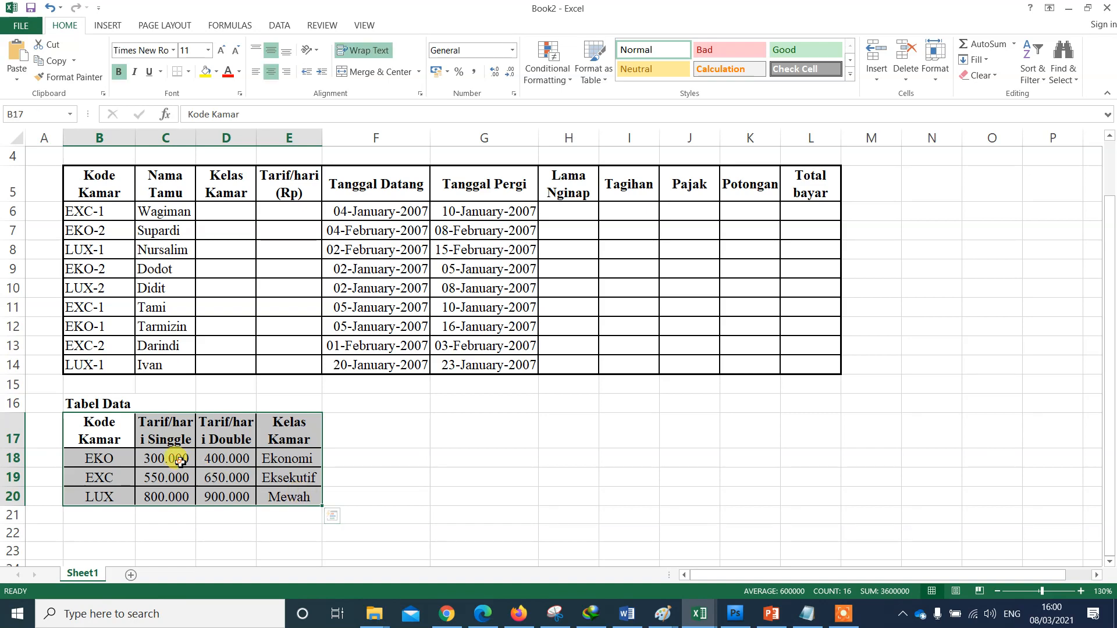
right_click(180, 462)
left_click(378, 481)
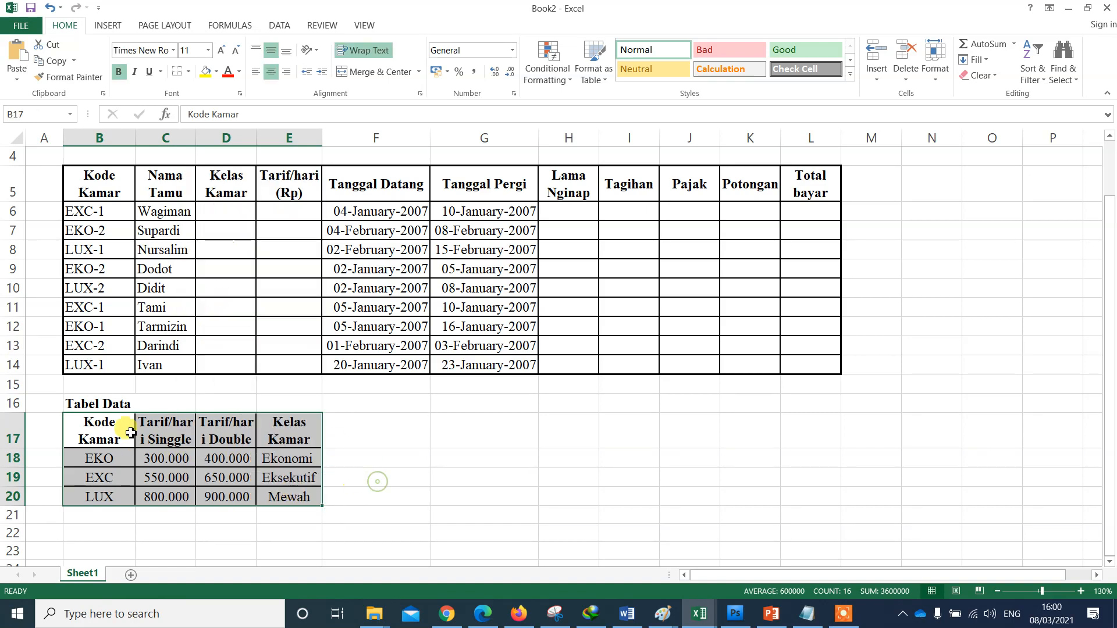
Define the name kdkmr with workbook scope for the Tabel Data range B17:E20
left_click(127, 434)
left_click(279, 499, "shift")
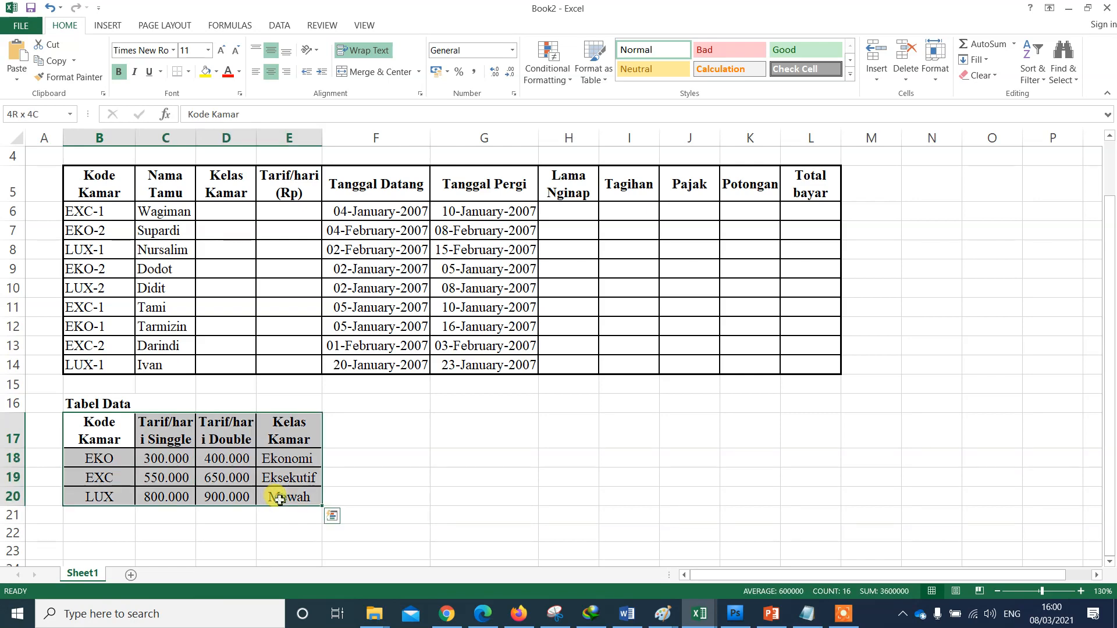
right_click(278, 498)
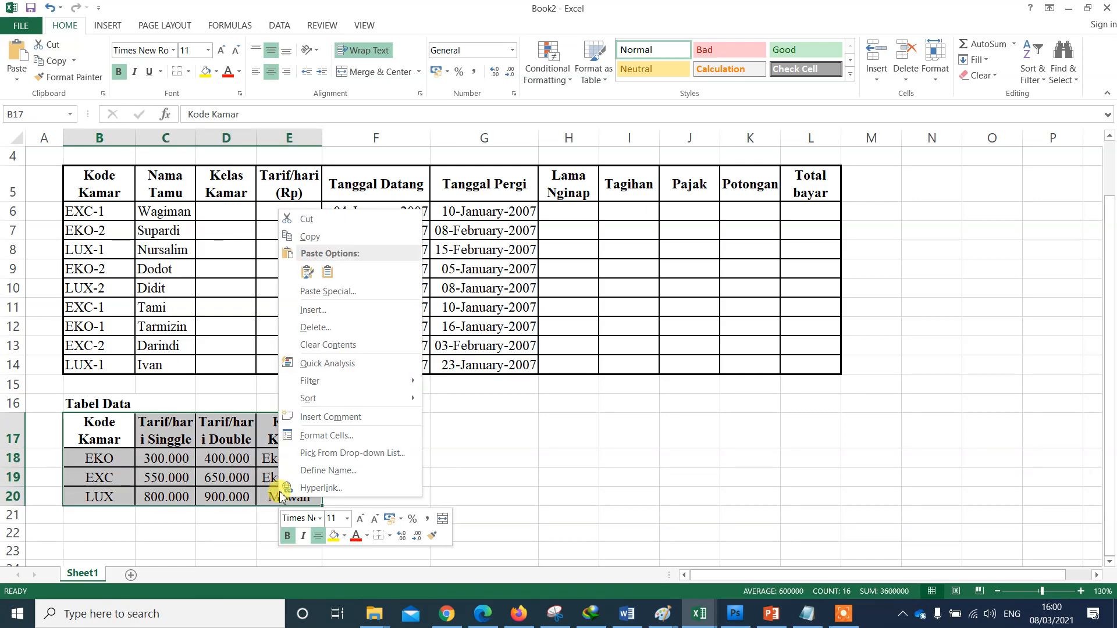
left_click(324, 472)
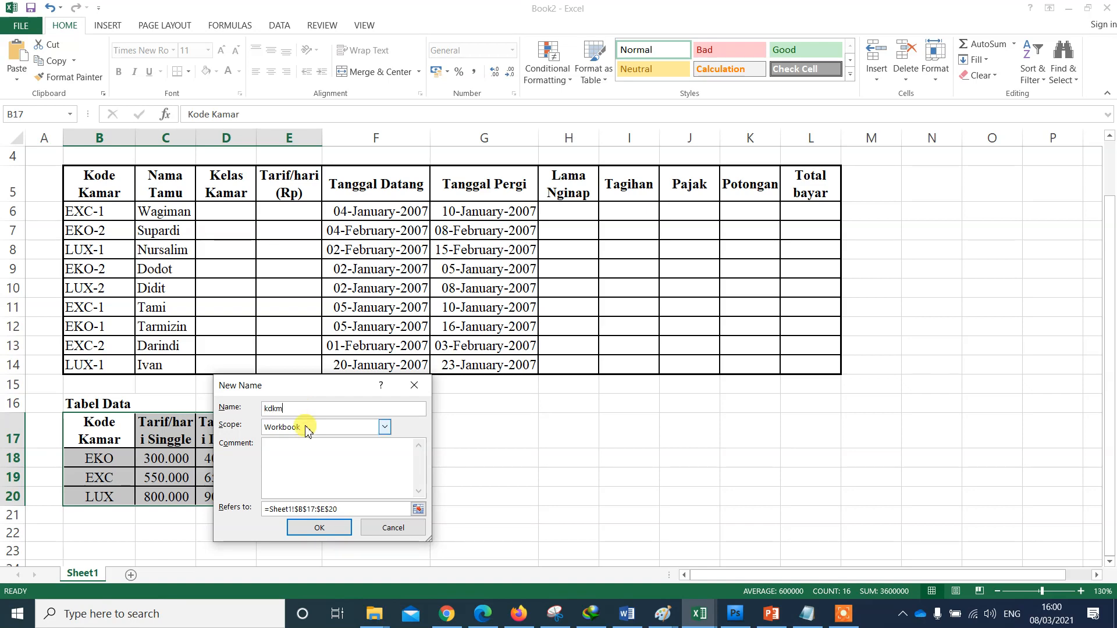
key("Return")
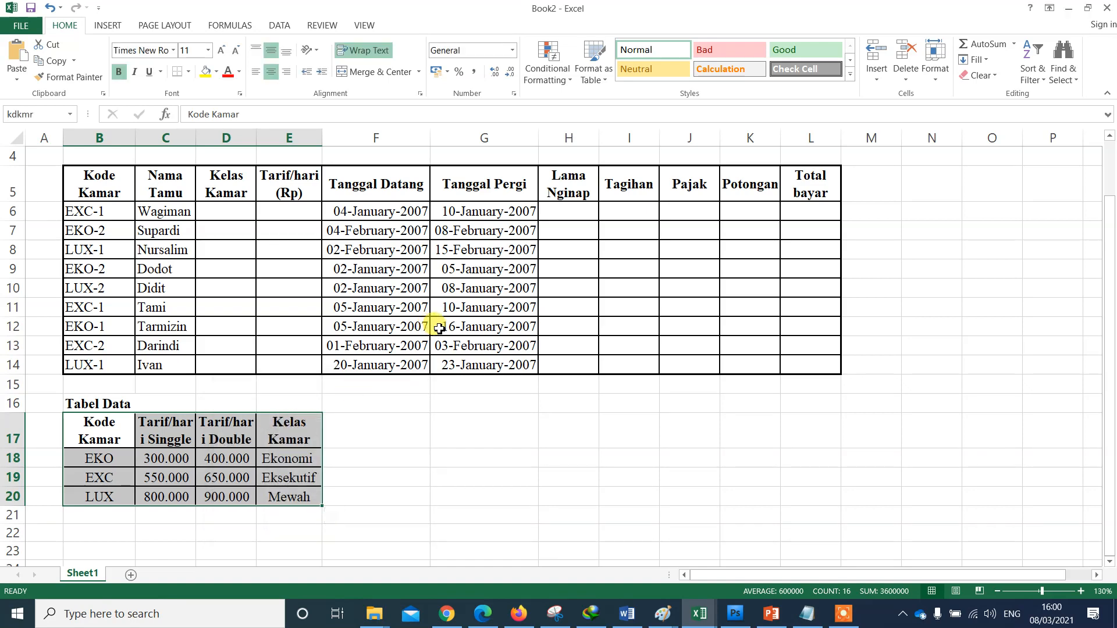
Examine the empty Kelas Kamar column and the Tabel Data lookup range B17:E20 at a larger zoom
left_click(233, 220)
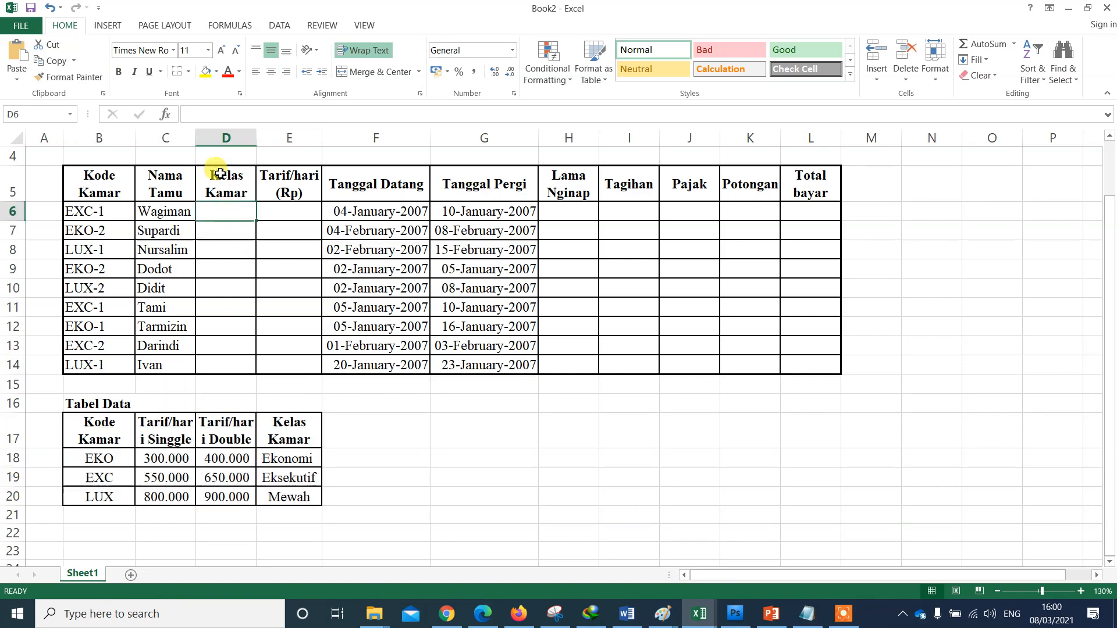
scroll(645, 457, "up", 3)
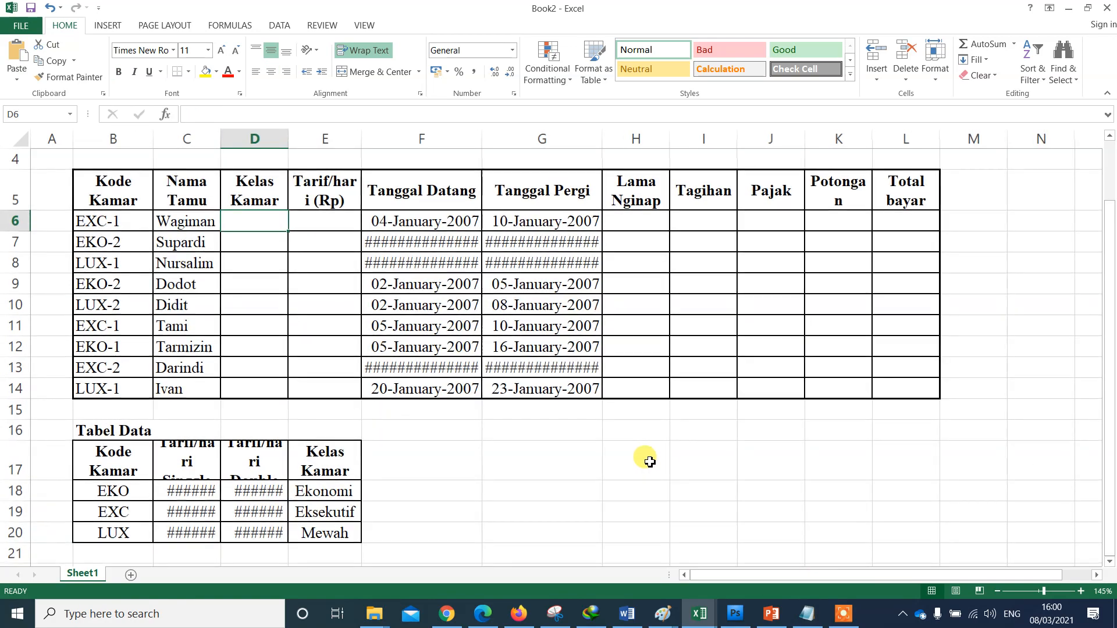
scroll(474, 369, "up", 2)
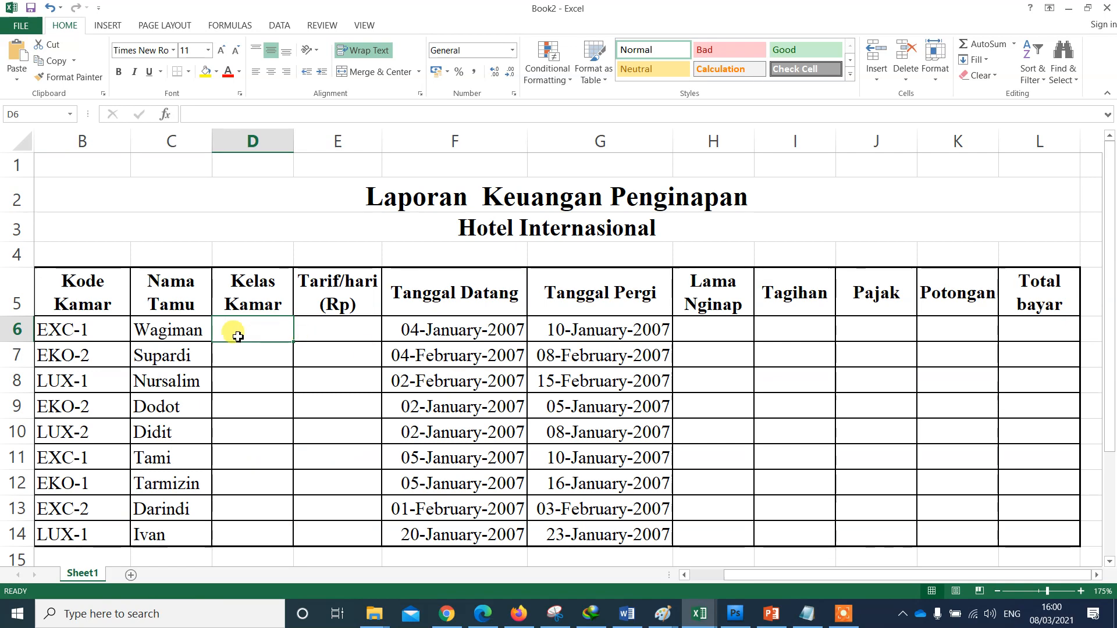
scroll(219, 354, "down", 2)
scroll(211, 444, "up", 1)
scroll(211, 444, "down", 1)
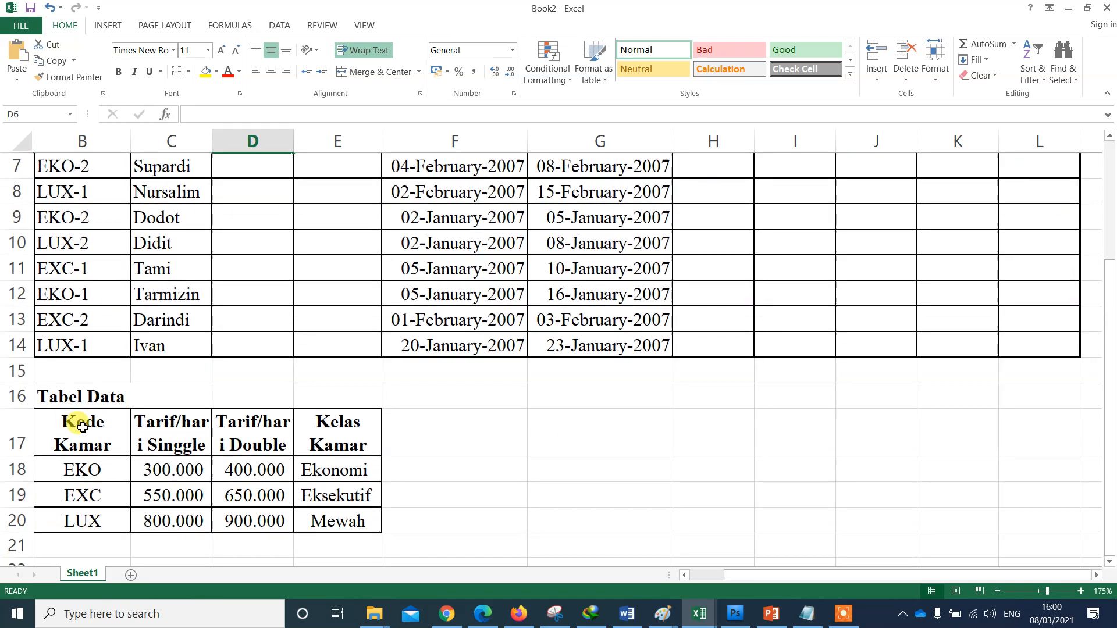
left_click(86, 426)
left_click(315, 512, "shift")
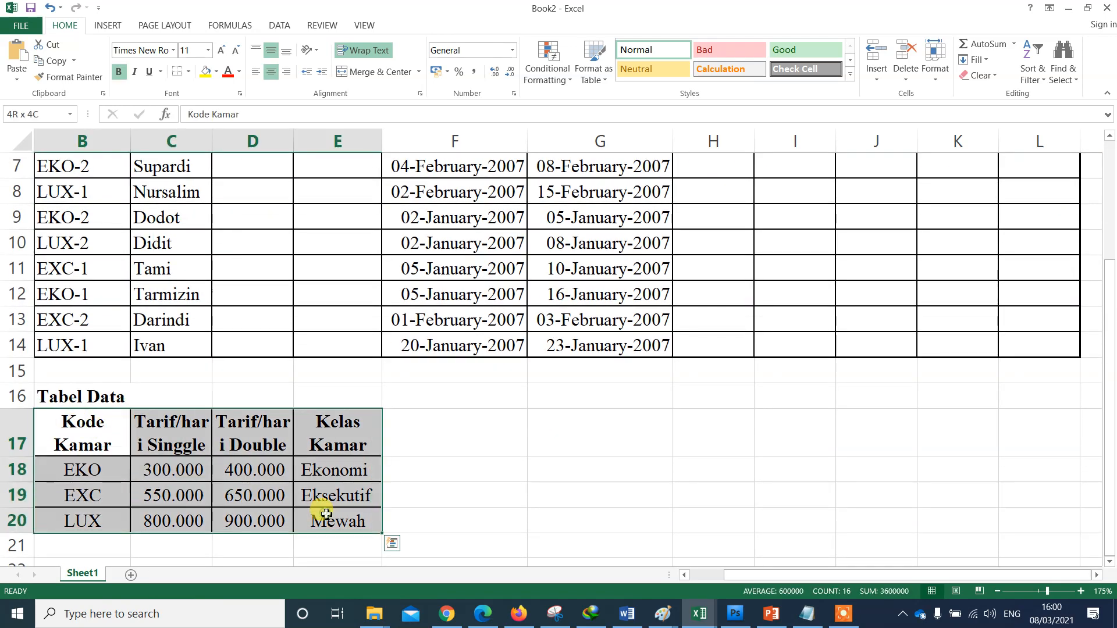
left_click(427, 468)
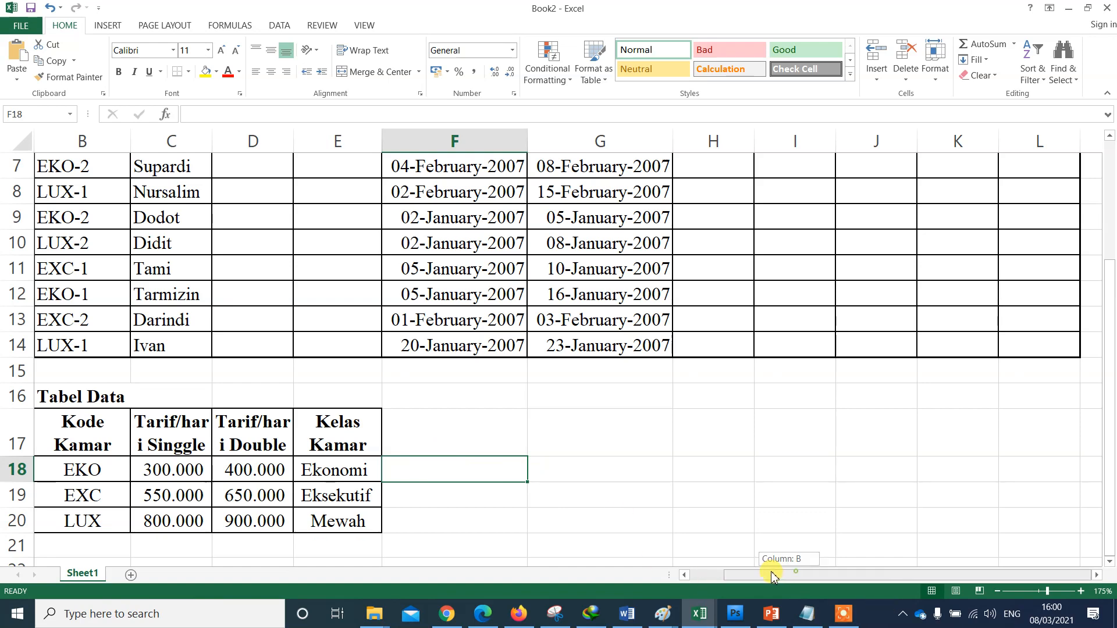
left_click_drag(772, 572, 737, 573)
scroll(534, 402, "up", 2)
Start a VLOOKUP formula in the first Kelas Kamar cell, D6, with room code B6 as the lookup value
left_click(309, 326)
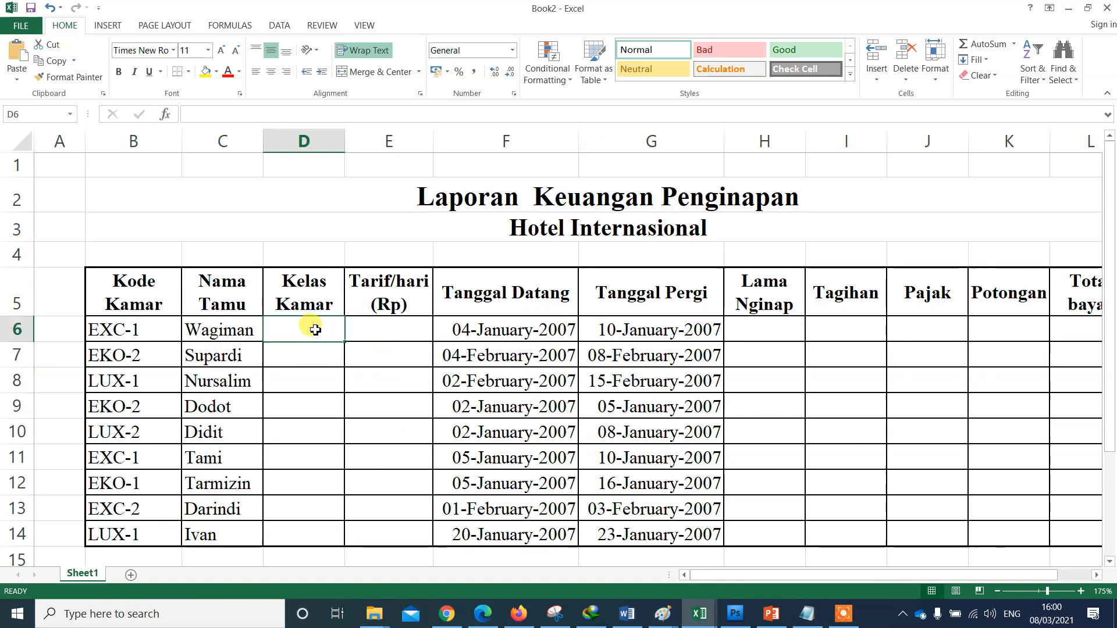
type("=")
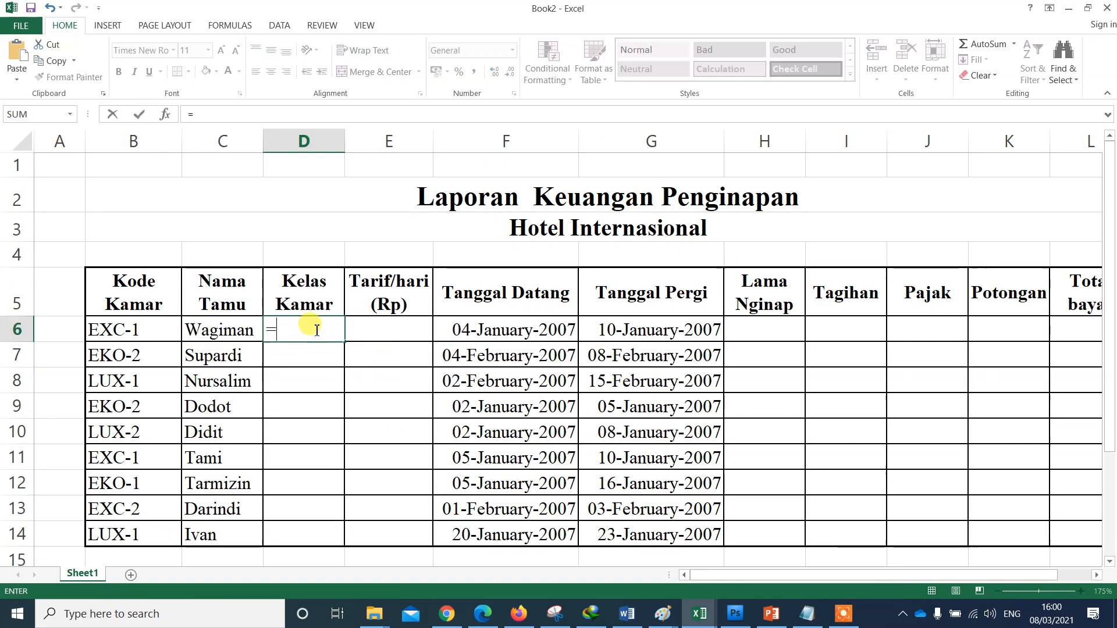
type("vlookup")
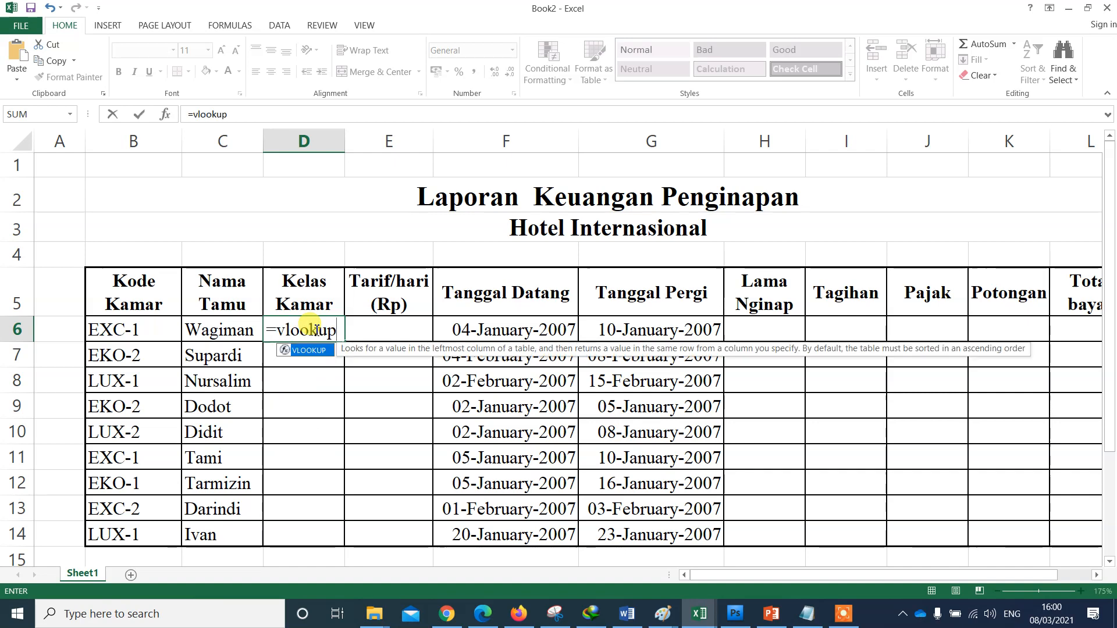
type("(")
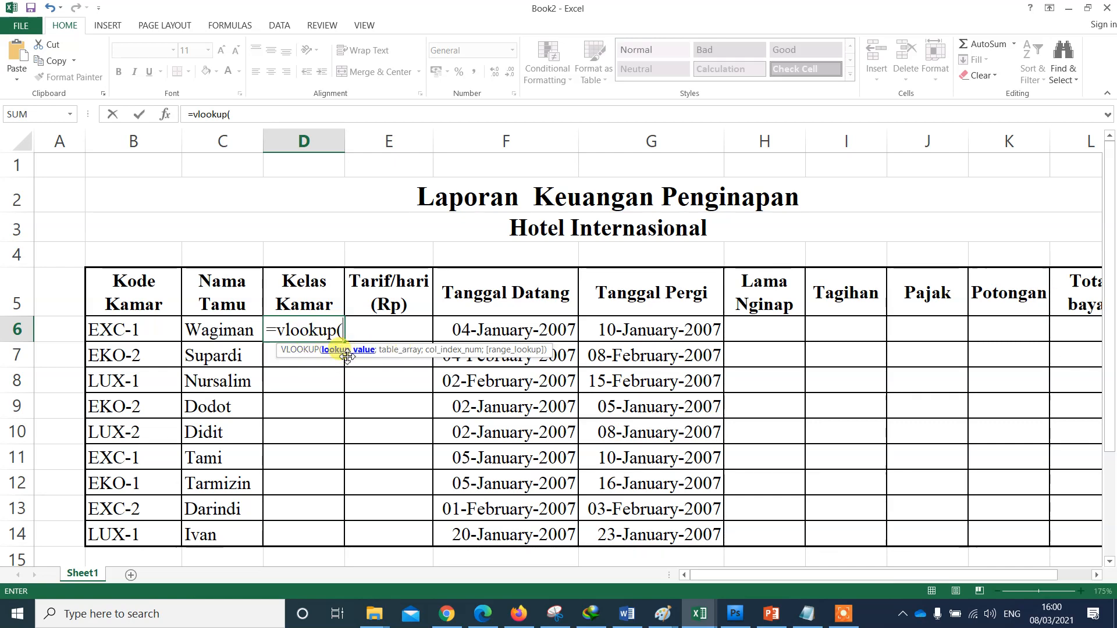
left_click(131, 333)
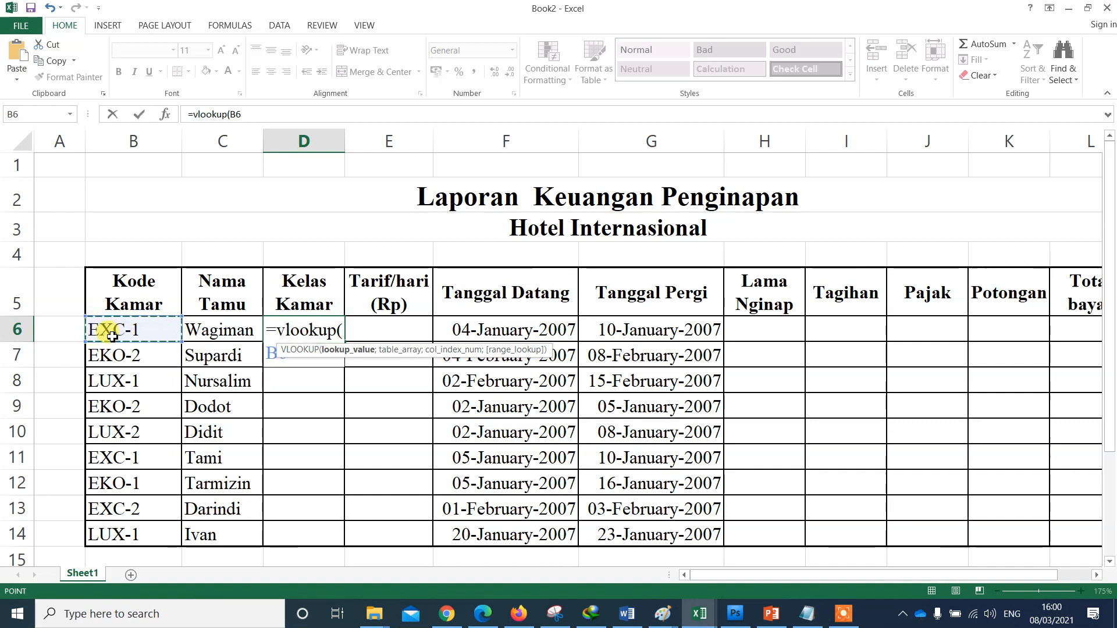
Switch to the Word assignment, read the room code rules and the Kelas kamar instruction, and return to the Excel workbook
left_click(626, 614)
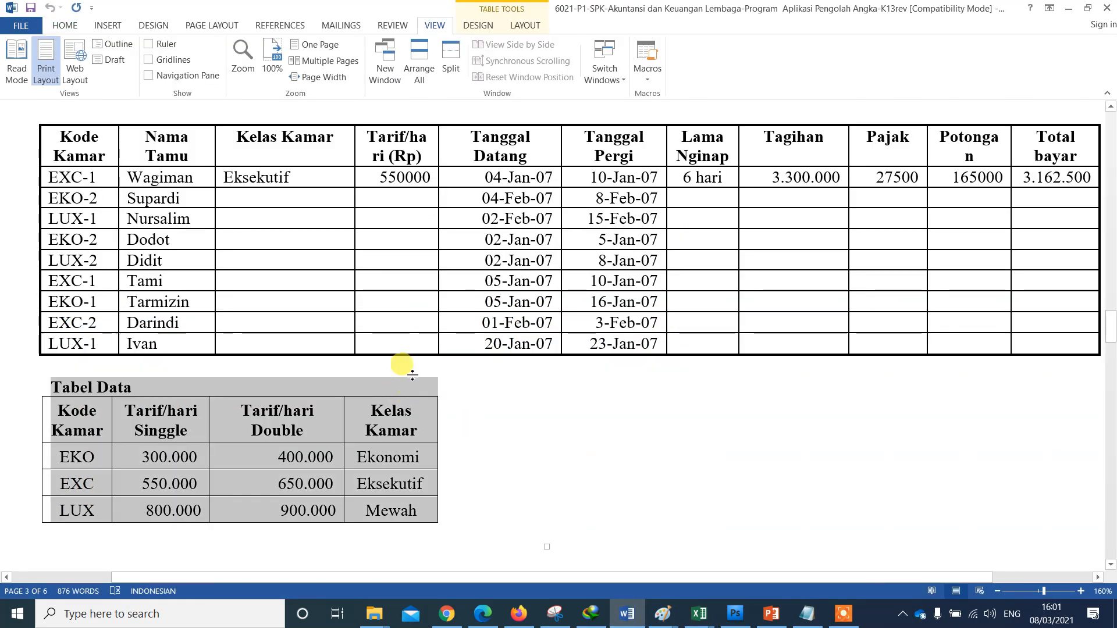
scroll(407, 367, "down", 10)
scroll(416, 367, "up", 1)
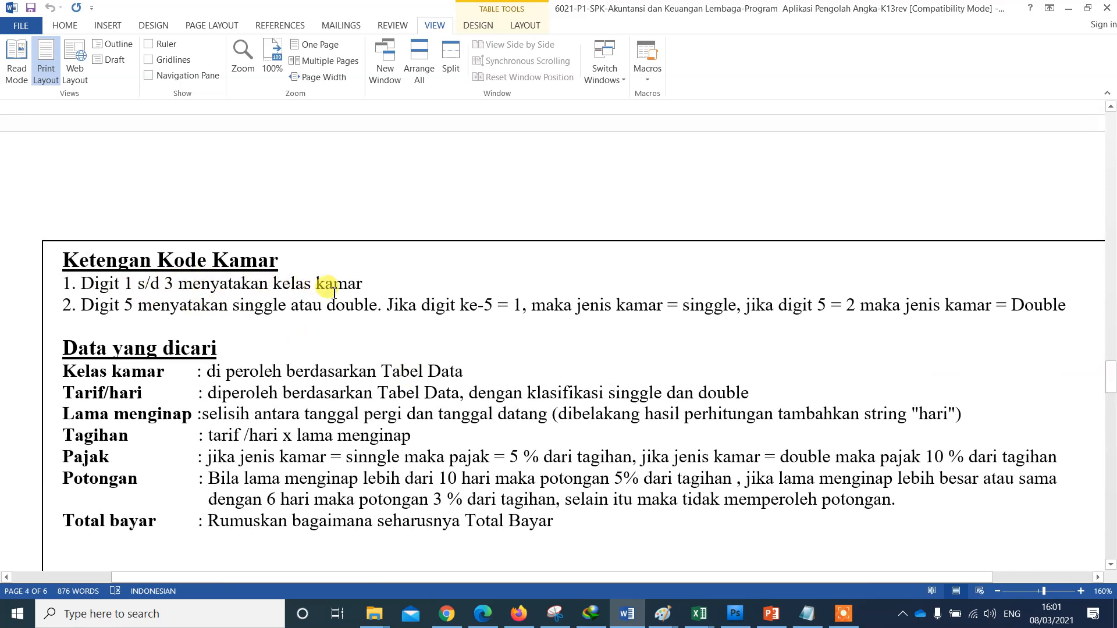
key("alt+Tab")
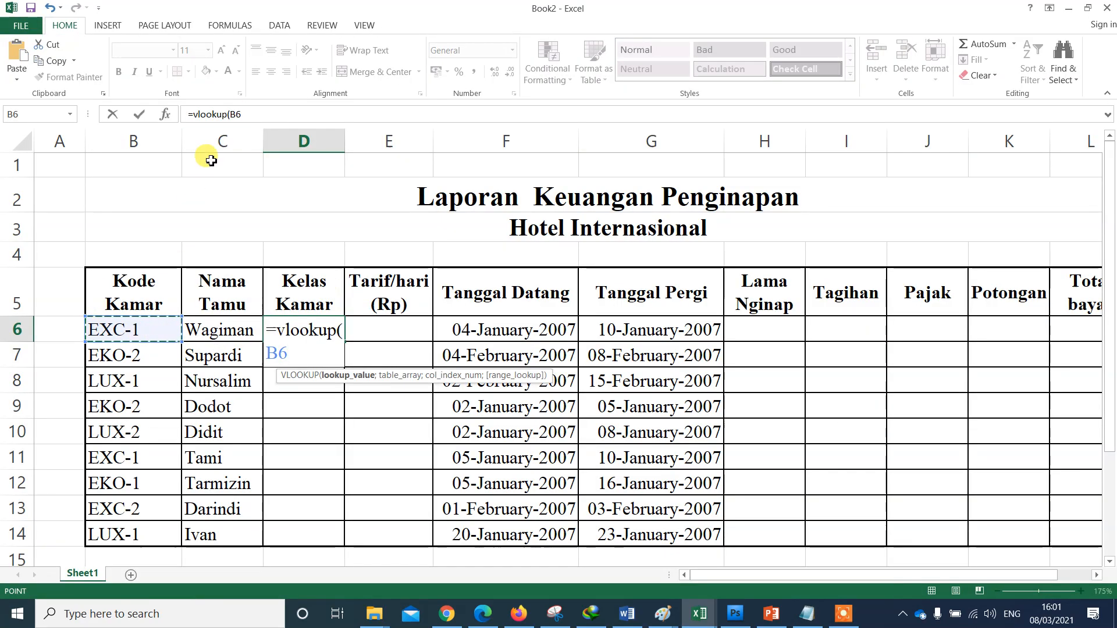
Change the lookup value in D6's formula to left(B6;3) and add kdkmr as the table array
left_click(230, 114)
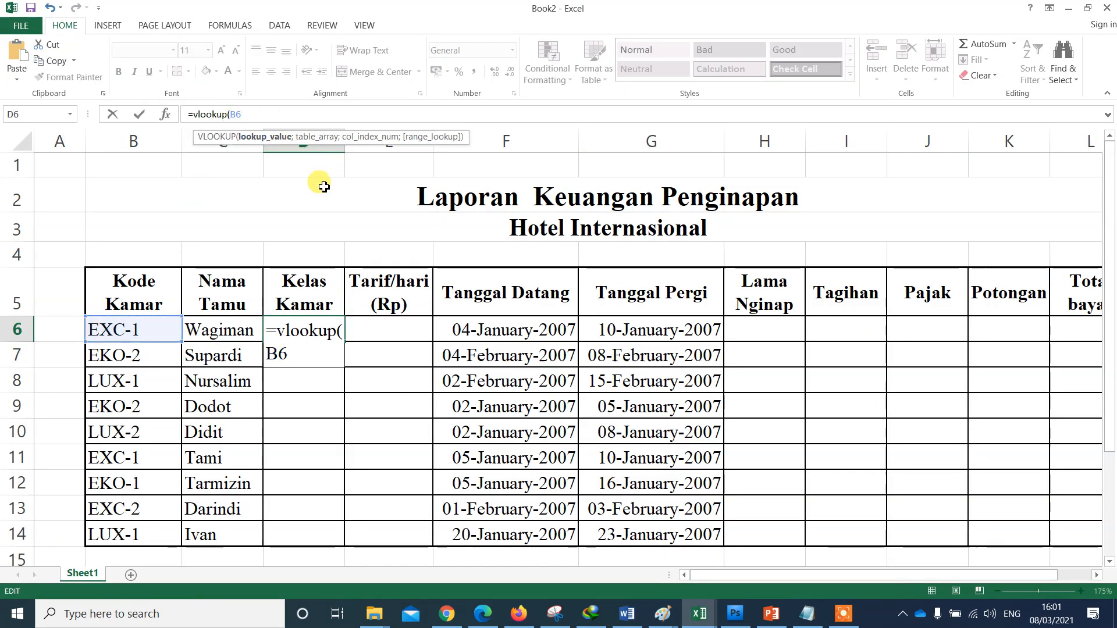
type("left")
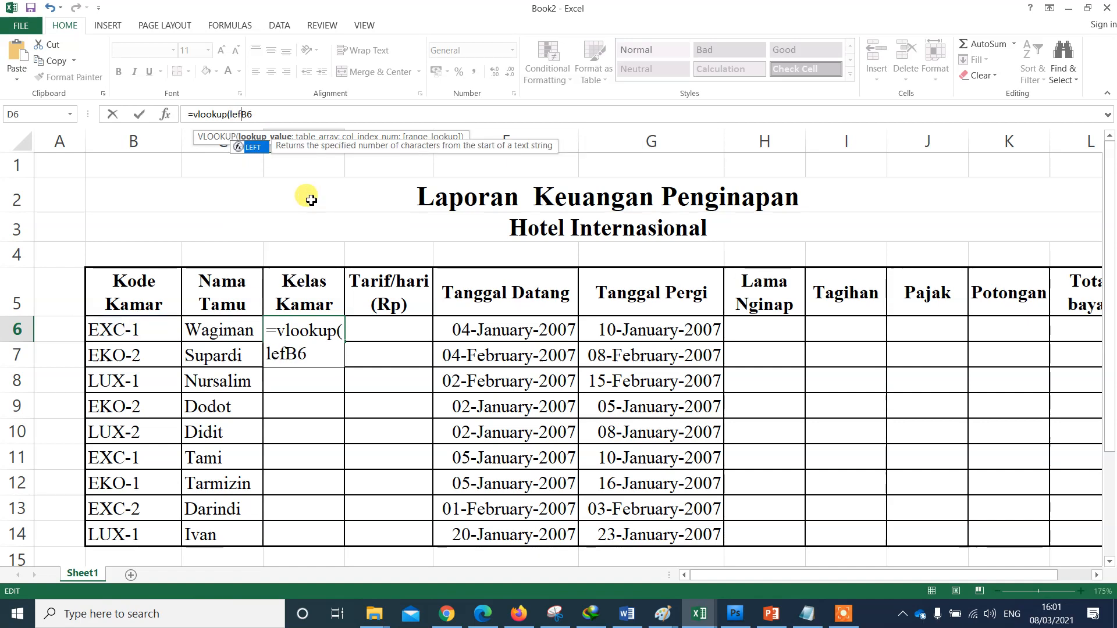
type("(")
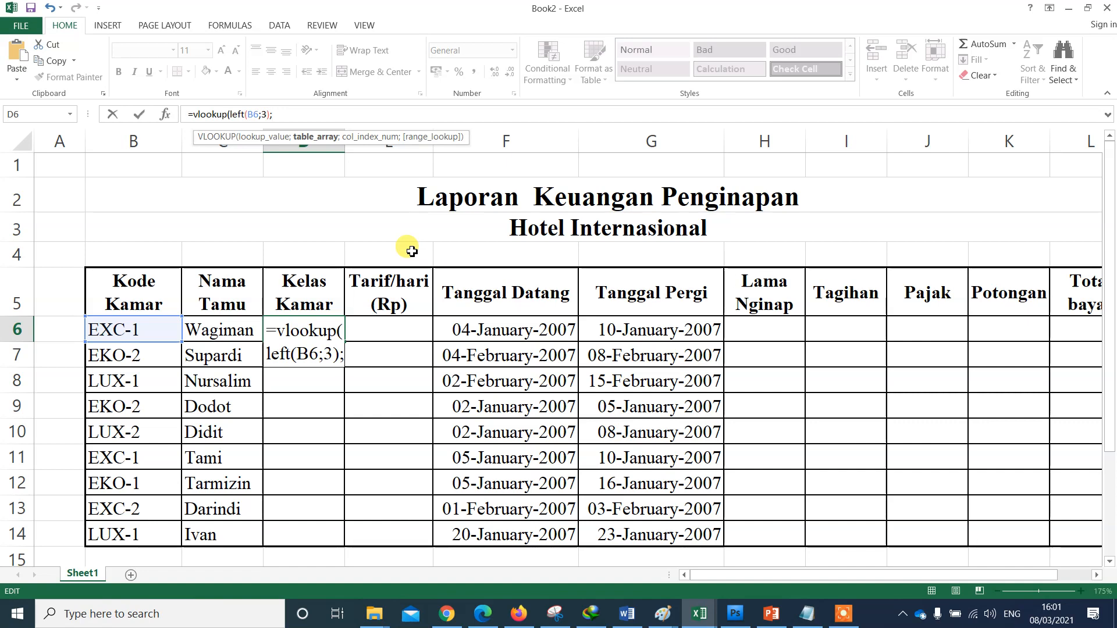
type("kdkmr")
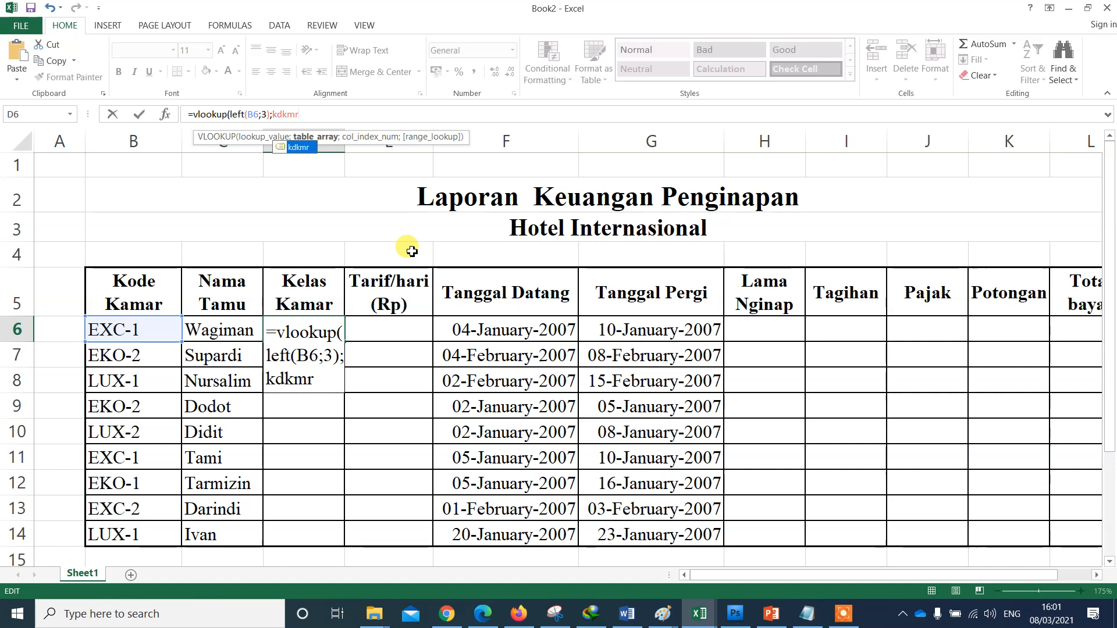
type(";")
key("BackSpace")
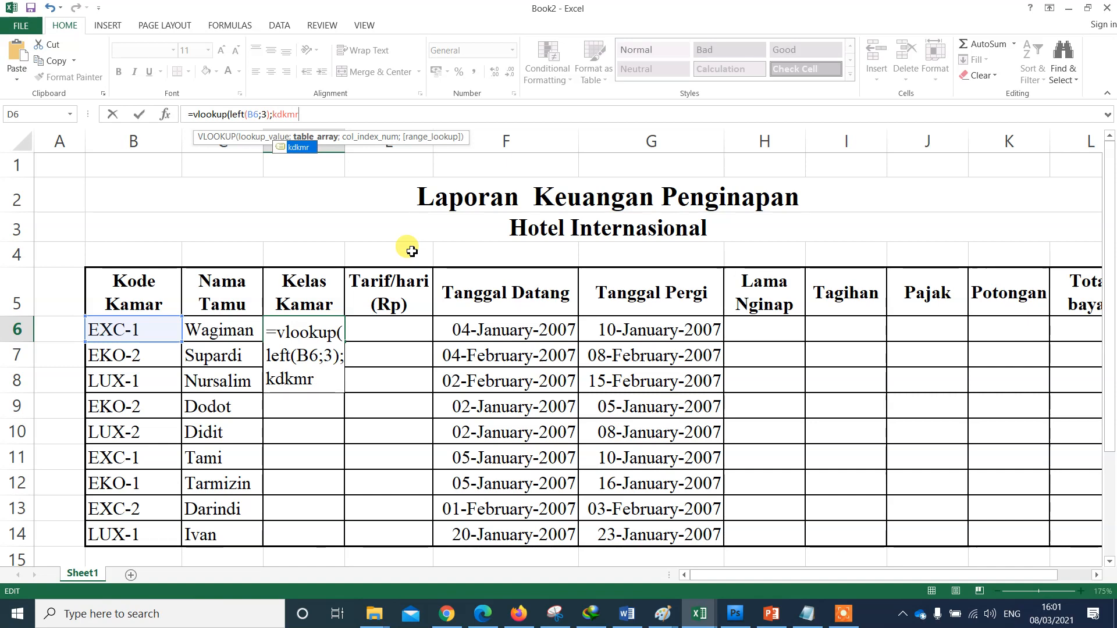
type(";")
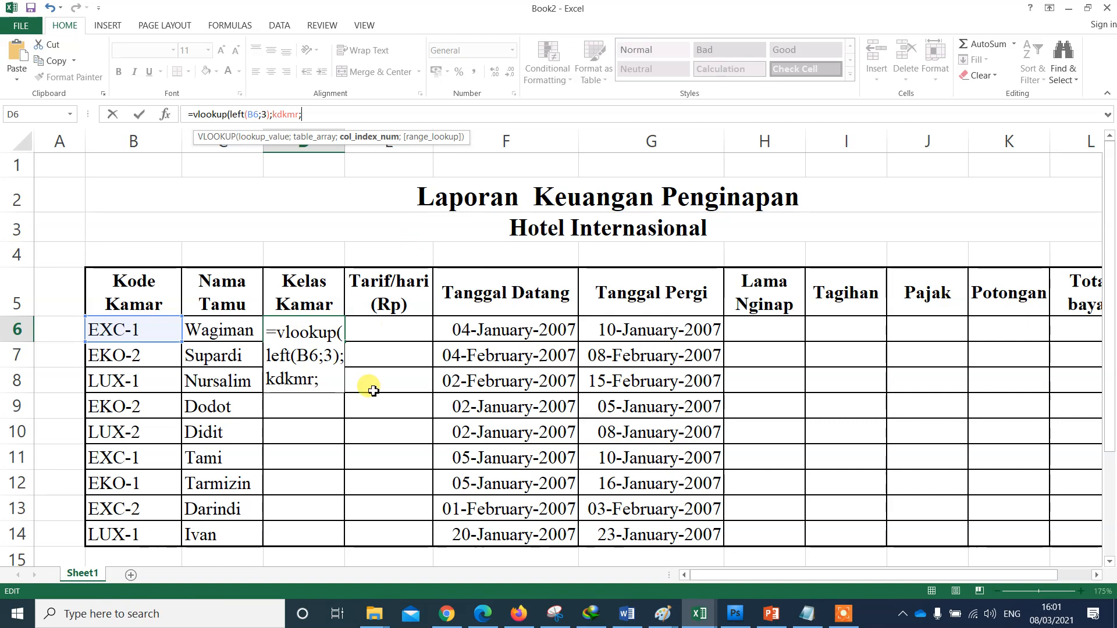
Complete the D6 formula with column index 4, giving =VLOOKUP(LEFT(B6;3);kdkmr;4)
scroll(321, 429, "down", 2)
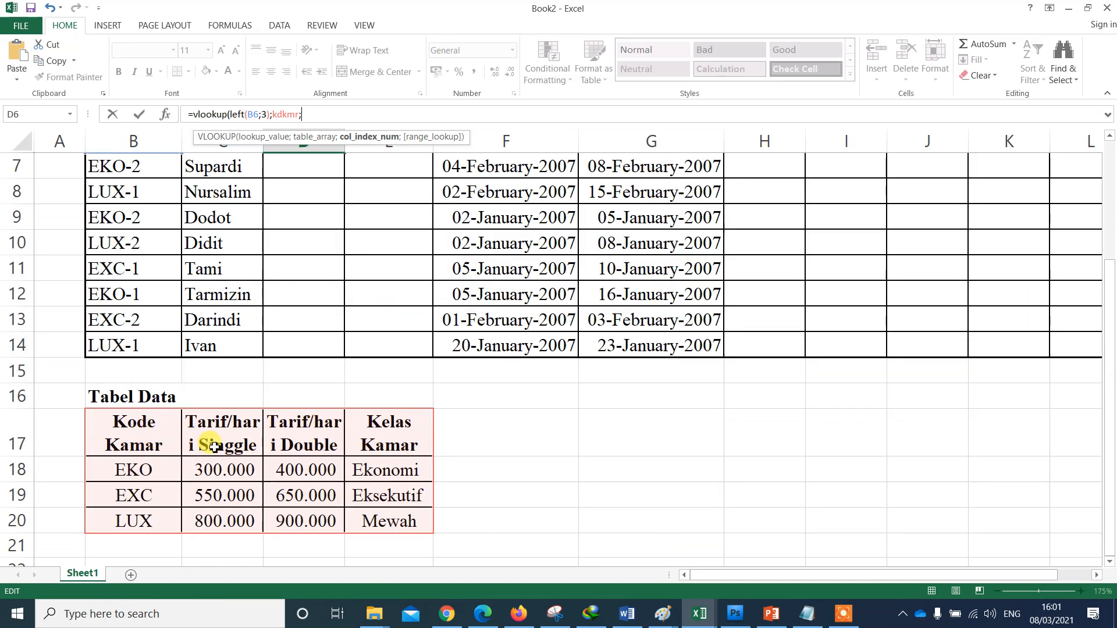
scroll(343, 386, "up", 1)
type("4")
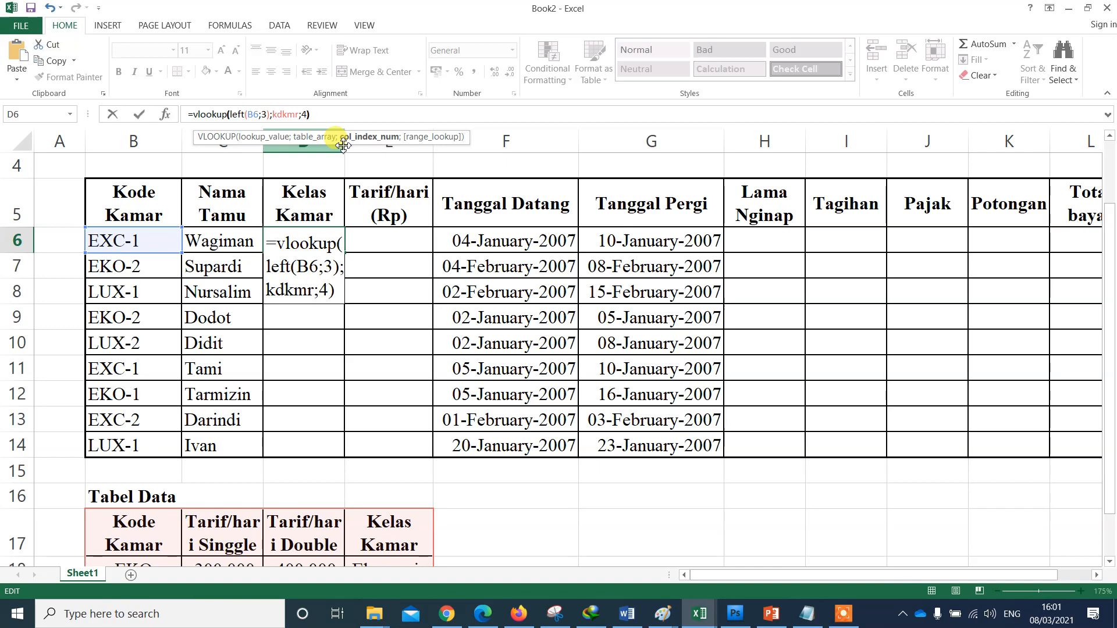
key("Return")
left_click(304, 244)
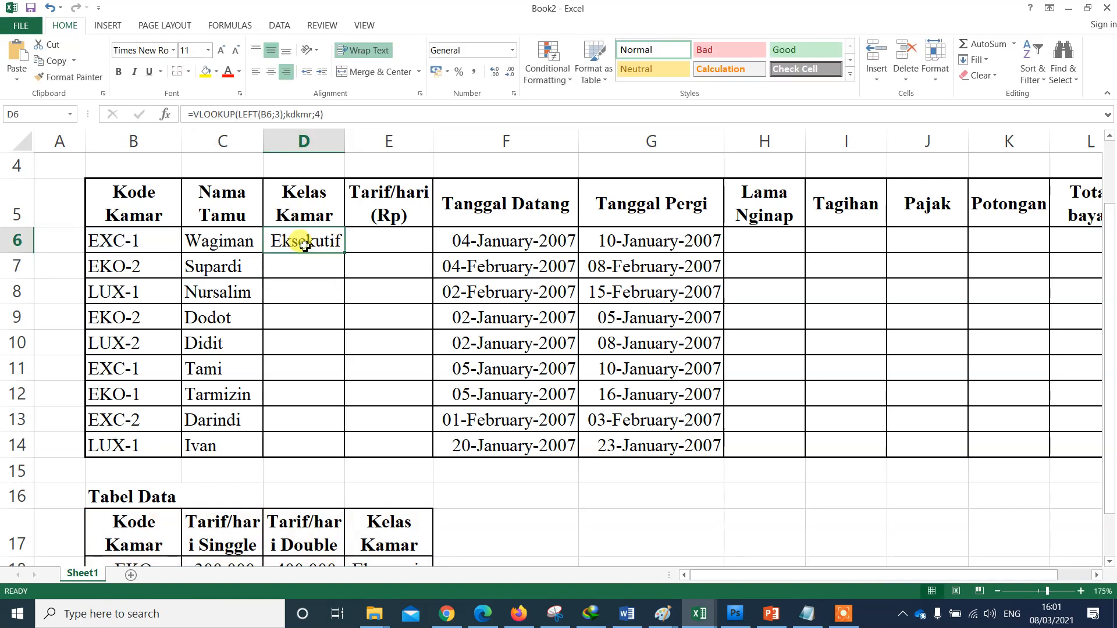
Try to fill the Kelas Kamar formula from D6 down to row 14, and undo the fill
double_click(345, 252)
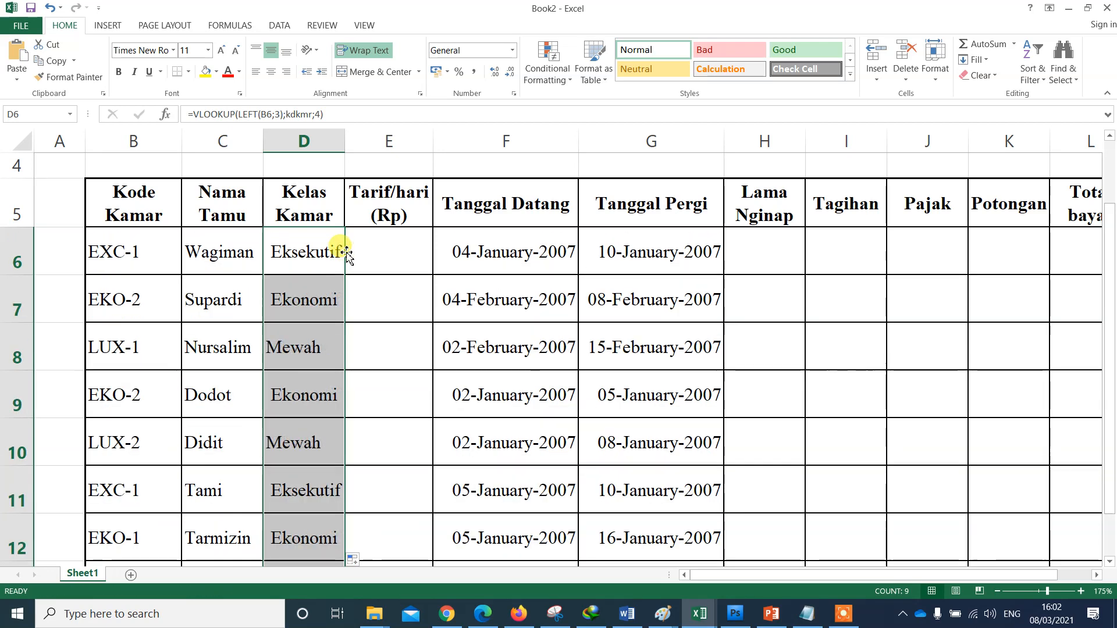
key("ctrl+z")
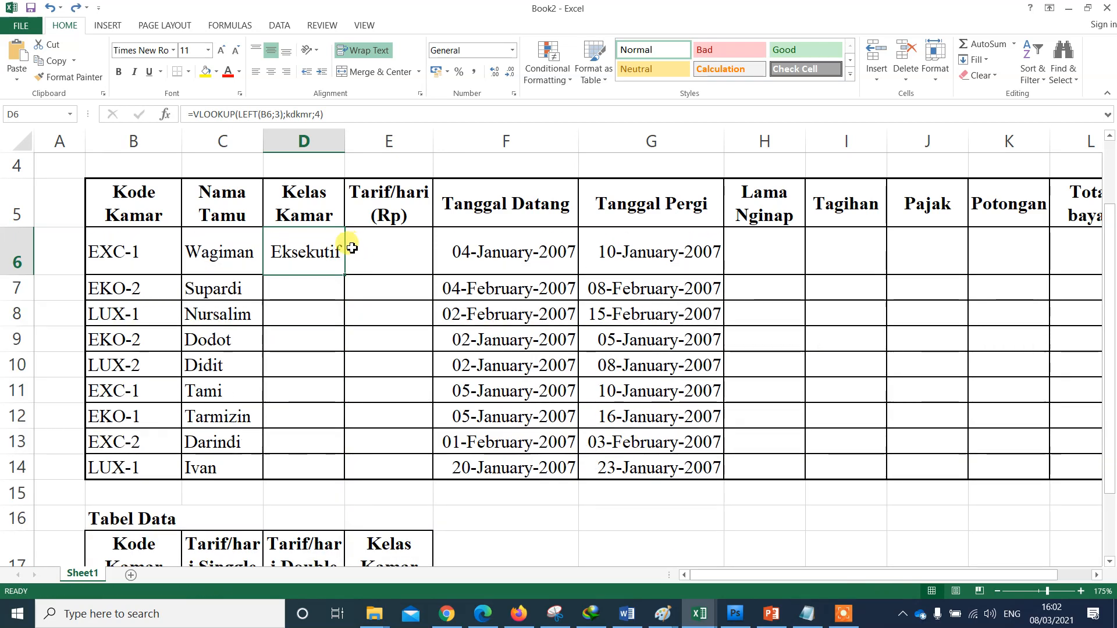
scroll(332, 242, "up", 1)
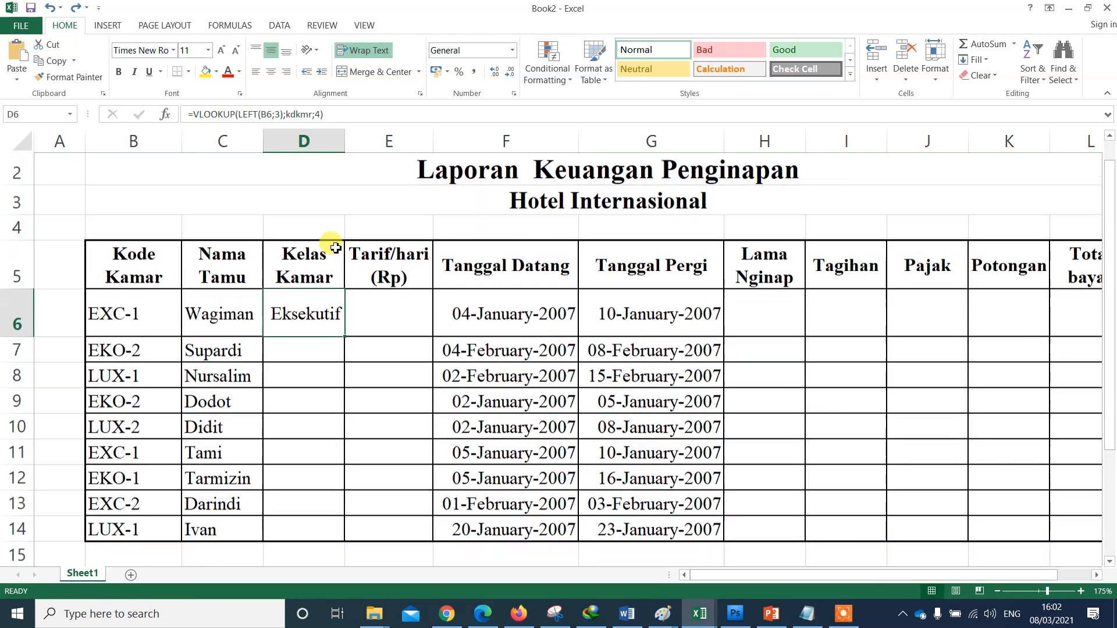
Reduce row 6's height to match the other guest rows and widen the Kelas Kamar column so its header fits on one line
scroll(332, 242, "down", 2)
scroll(309, 243, "up", 1)
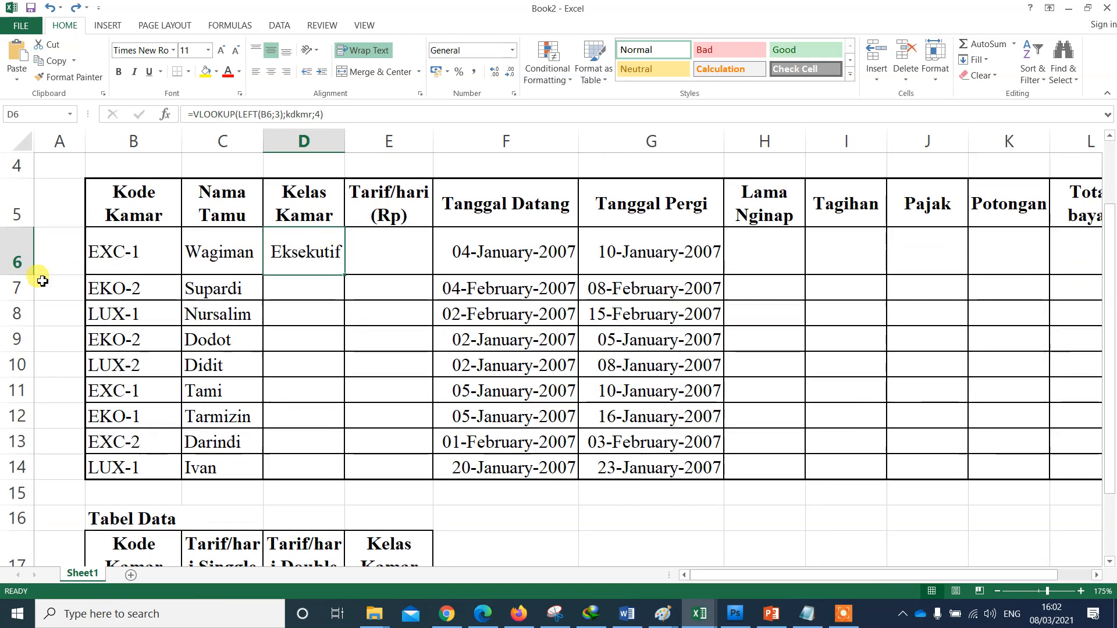
left_click_drag(27, 276, 27, 253)
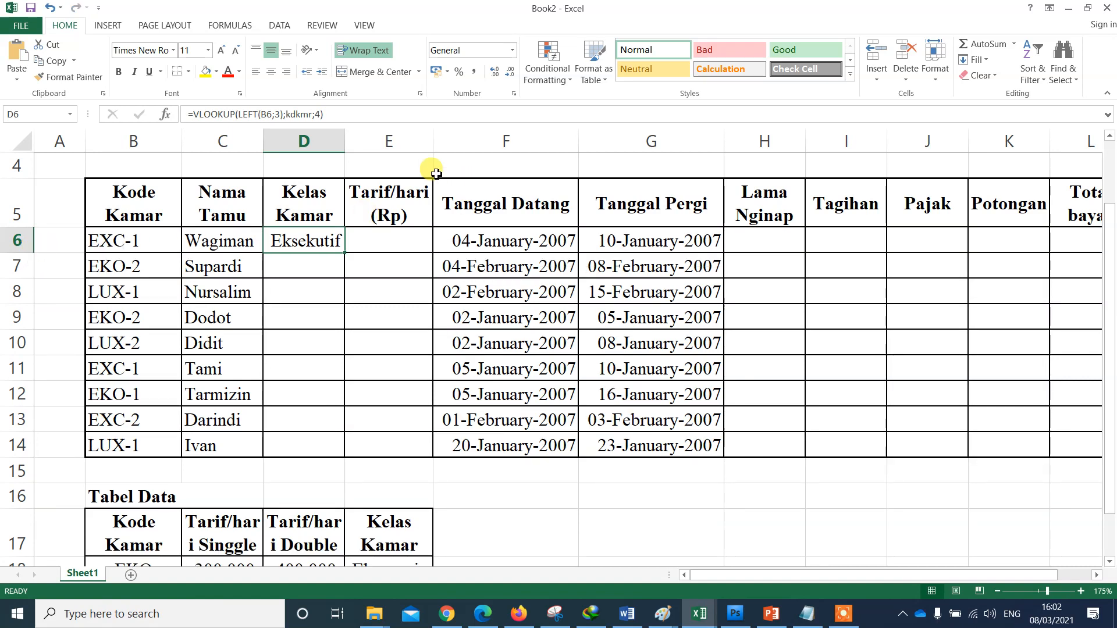
left_click_drag(345, 142, 388, 142)
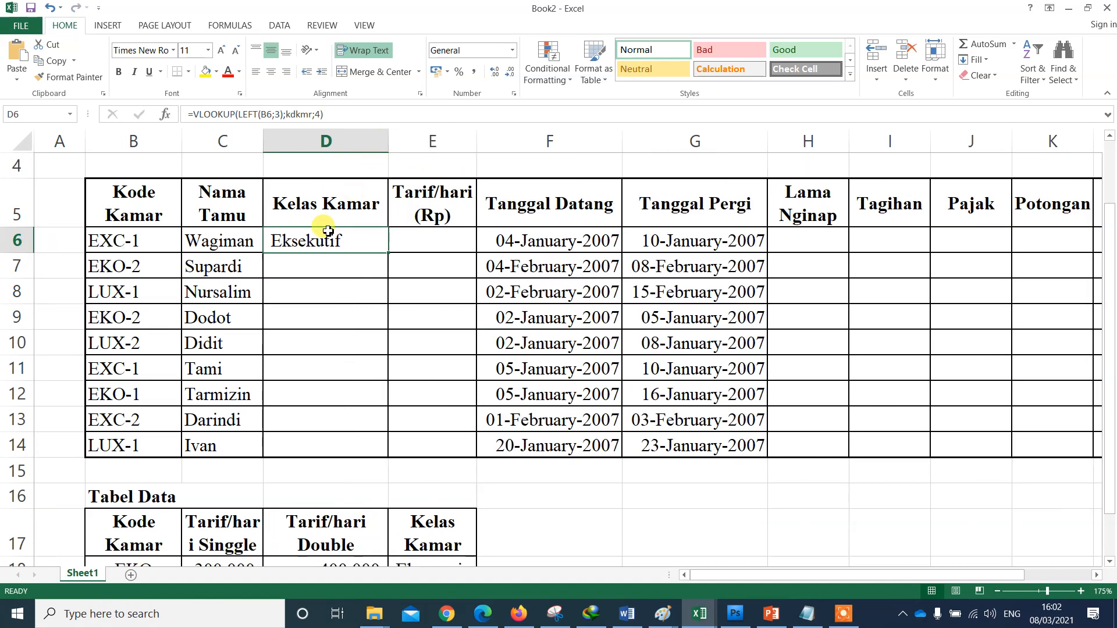
Fill the Kelas Kamar formula from D6 down to D14
double_click(387, 253)
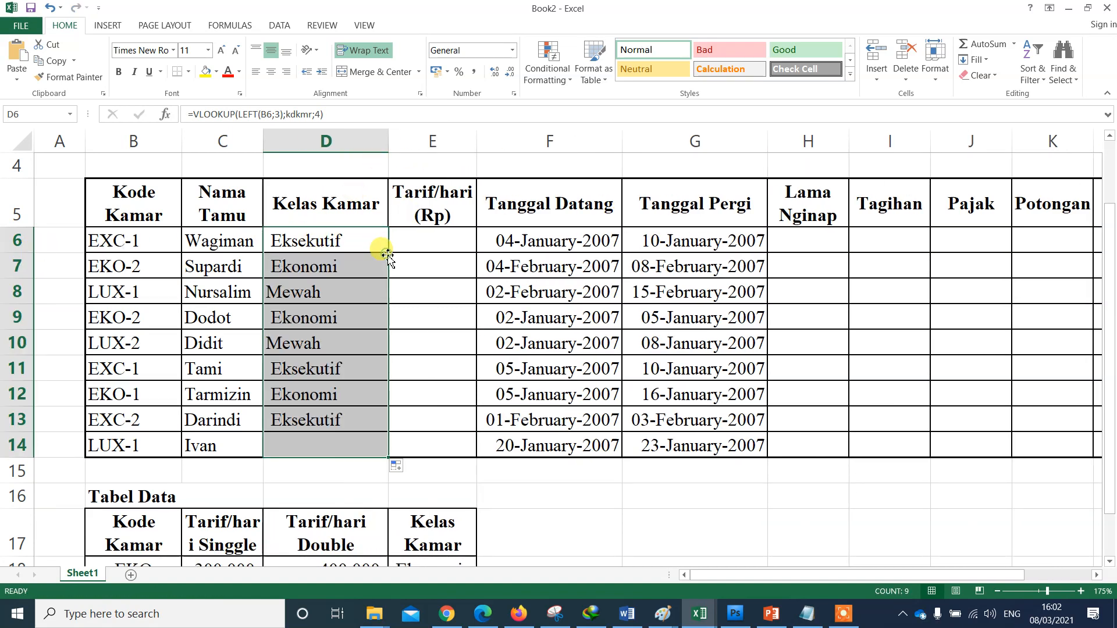
left_click(438, 364)
left_click(305, 236)
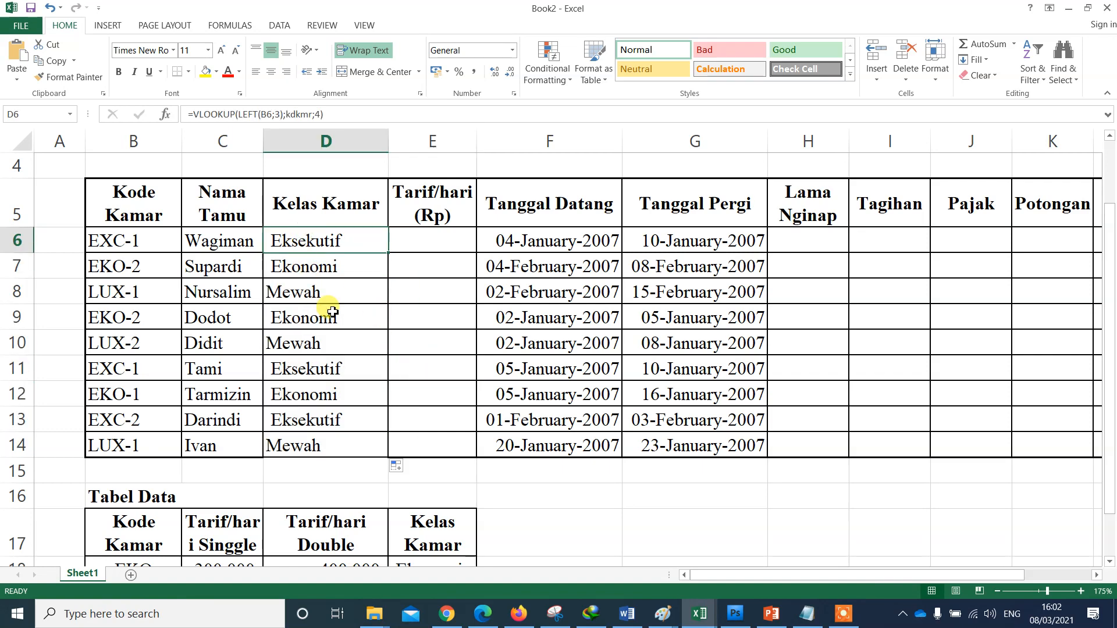
Remove the leading space before Ekonomi in E18 and before Eksekutif in E19 of Tabel Data
scroll(333, 312, "down", 3)
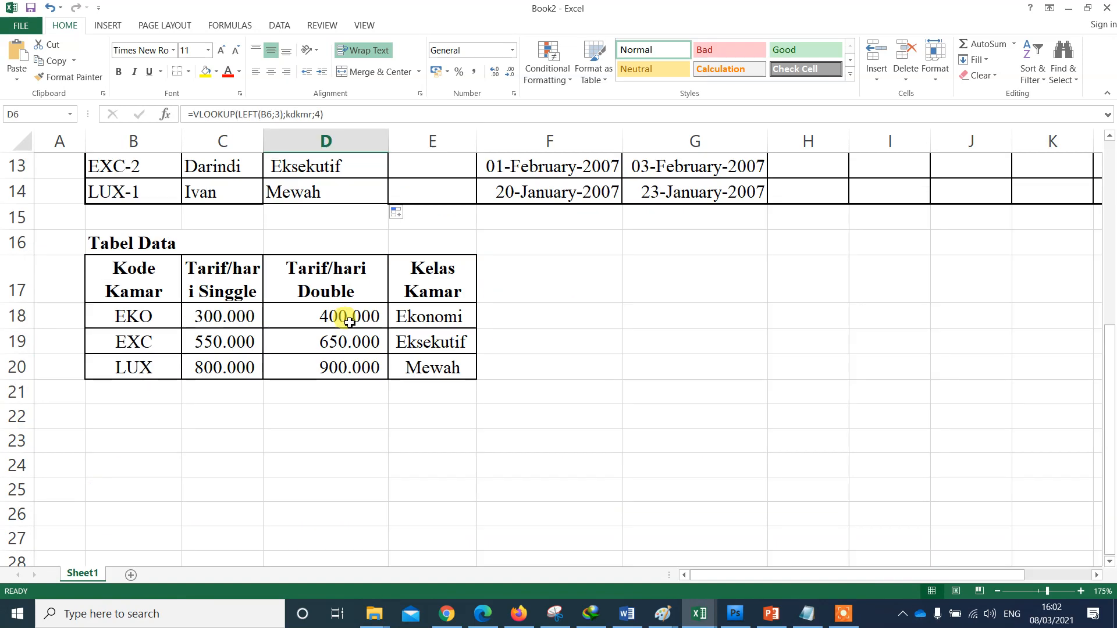
left_click(405, 308)
left_click(408, 359)
left_click(409, 333)
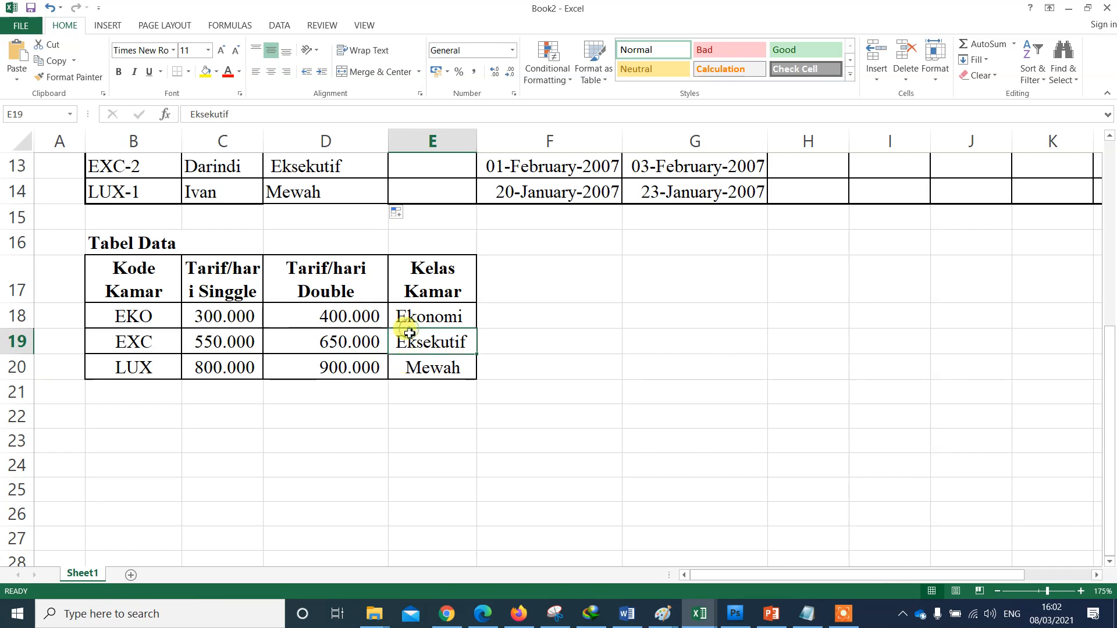
left_click(407, 316)
left_click(211, 115)
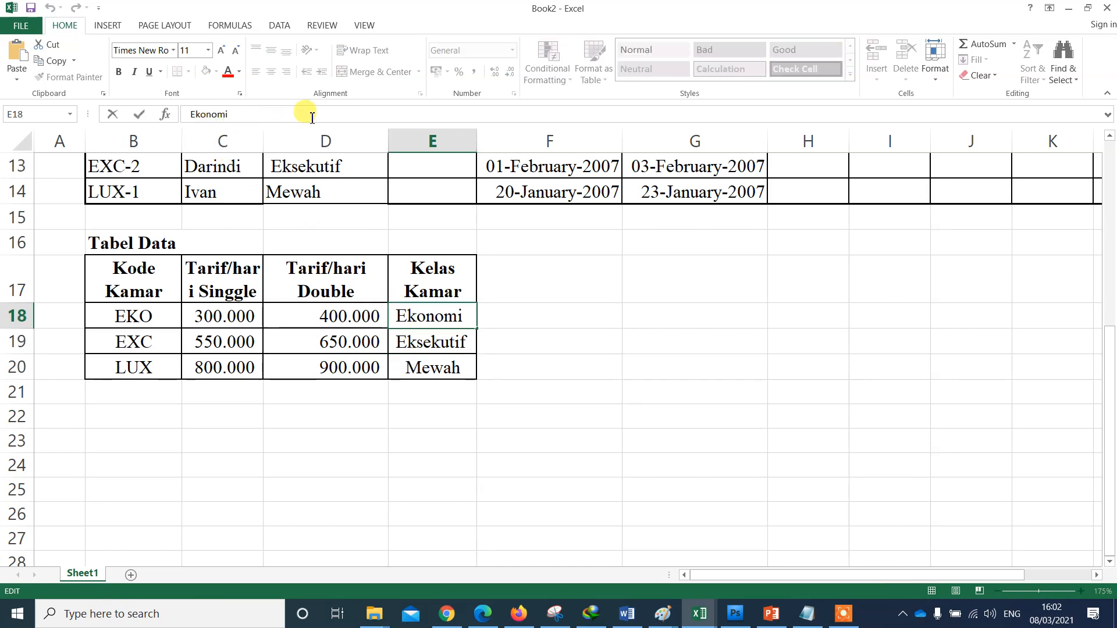
key("BackSpace")
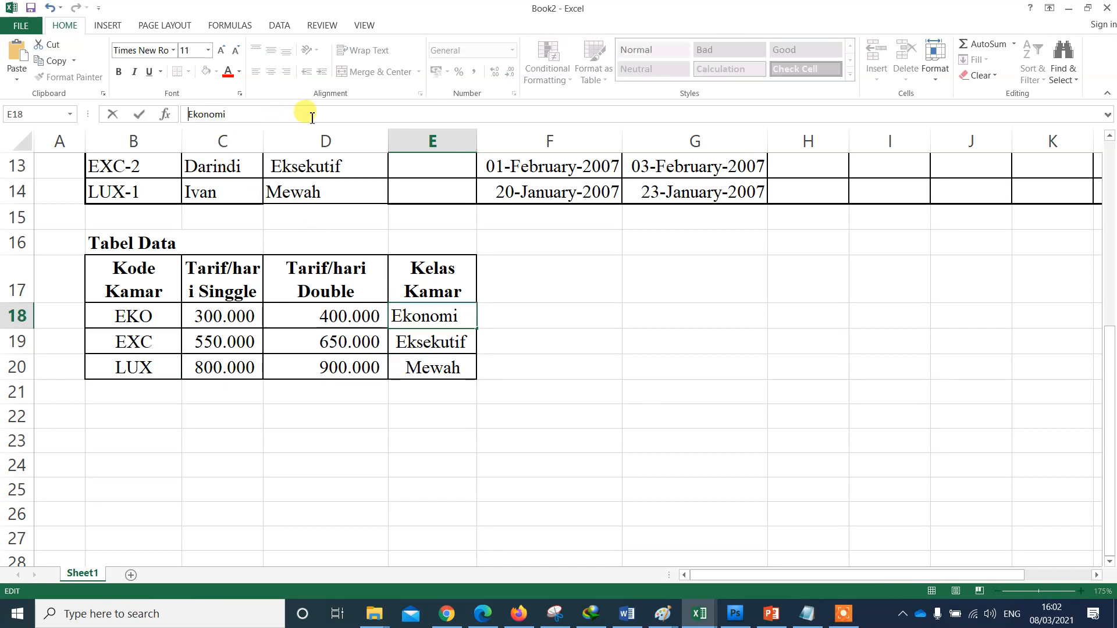
key("Return")
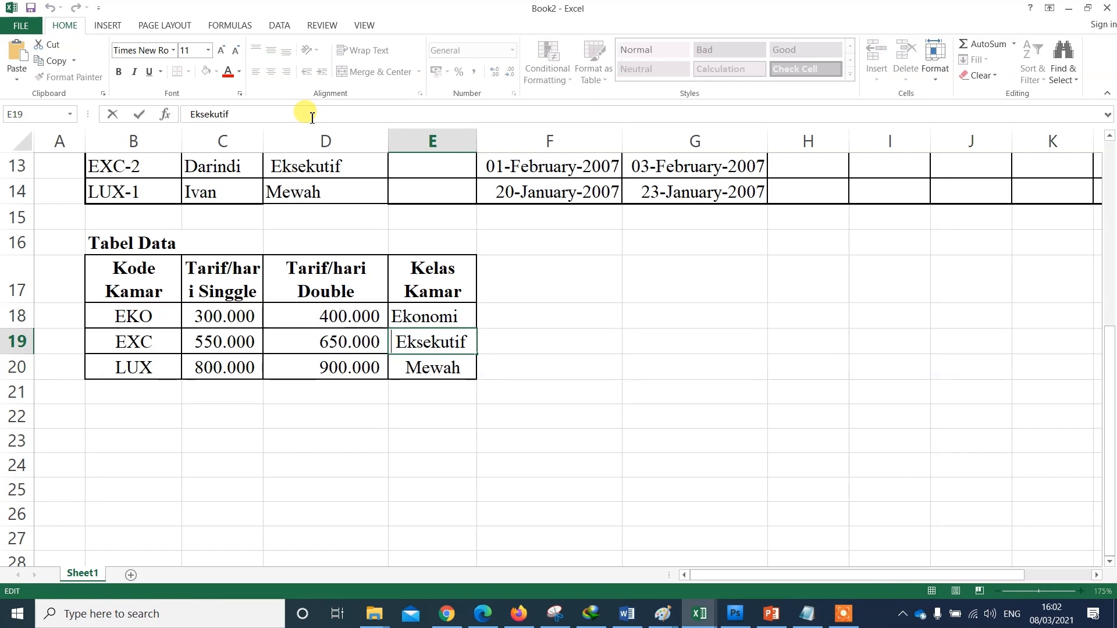
key("Delete")
key("Delete")
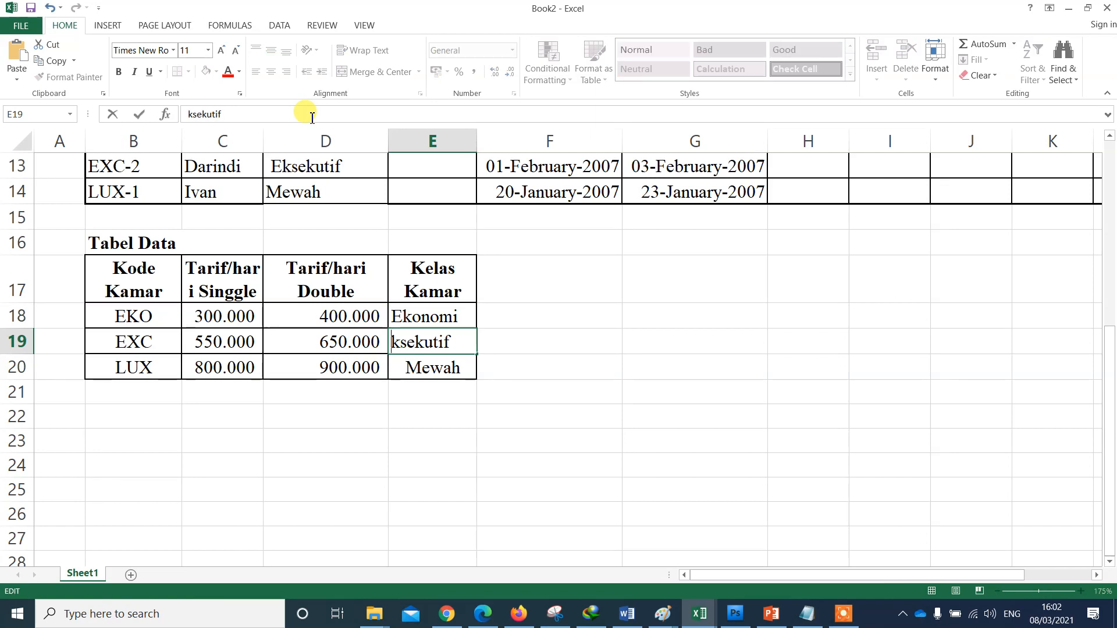
type("E")
key("Return")
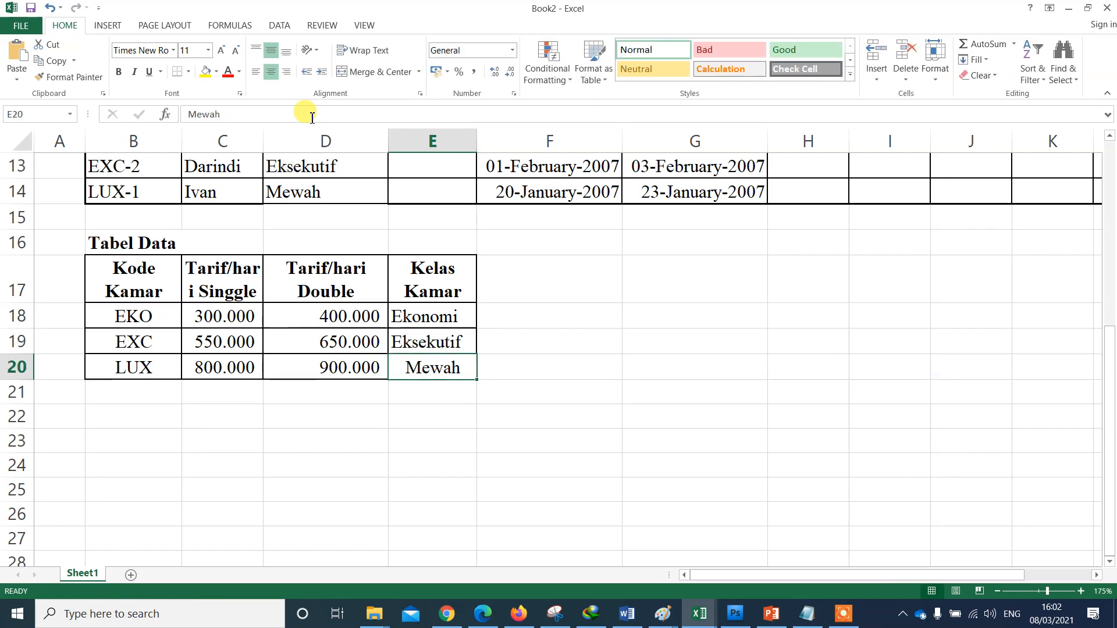
Left-align Mewah in cell E20 of Tabel Data and return to the Kelas Kamar column in the report
key("F2")
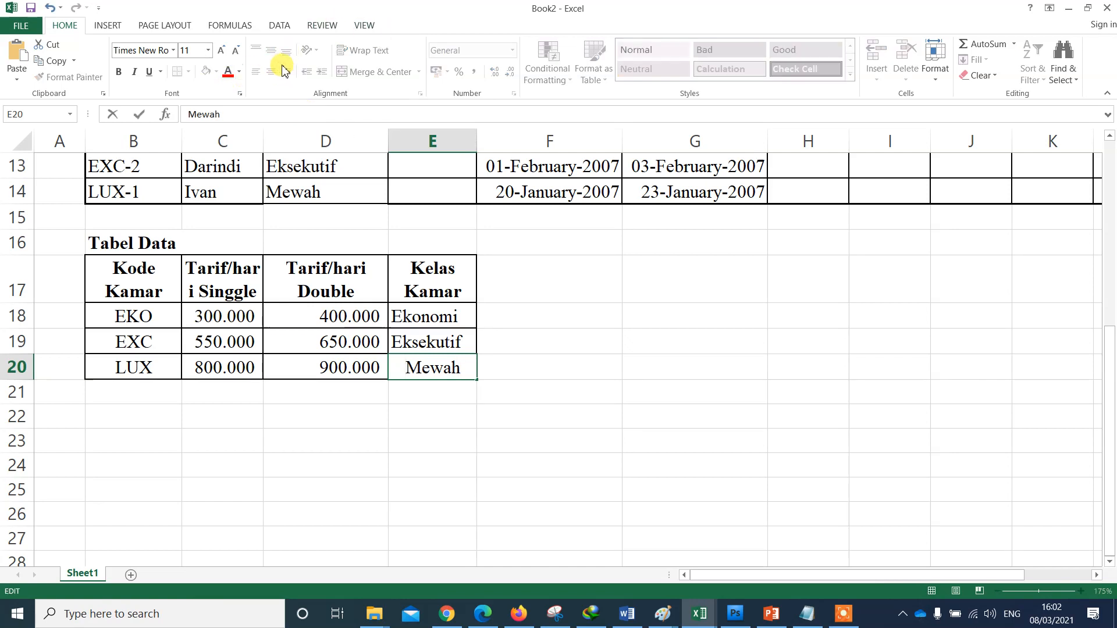
left_click(435, 315)
left_click(431, 370)
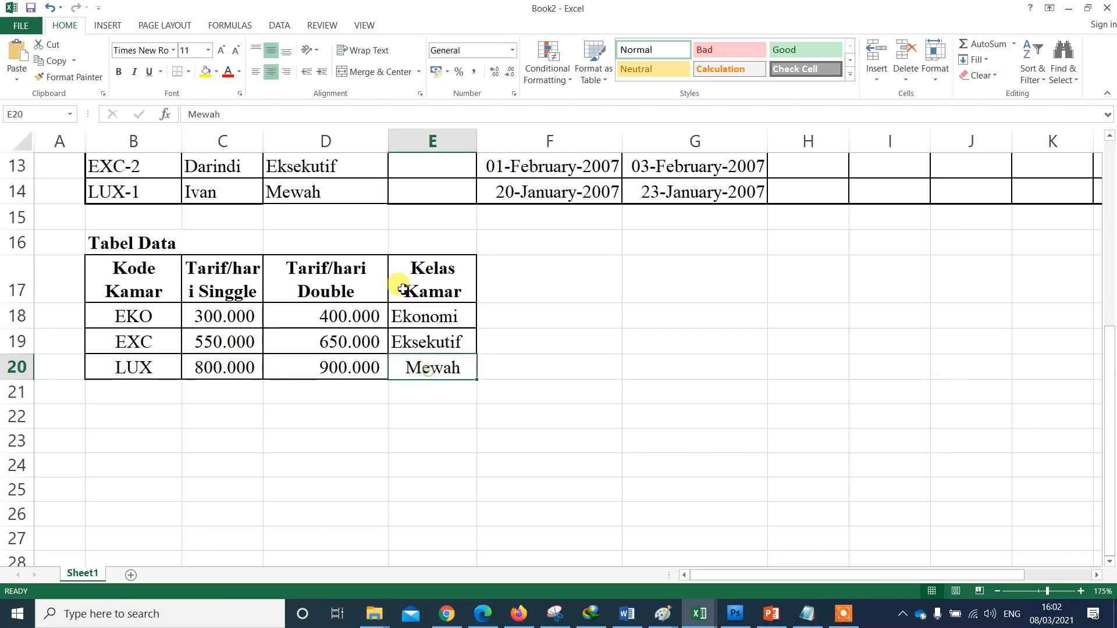
left_click(256, 72)
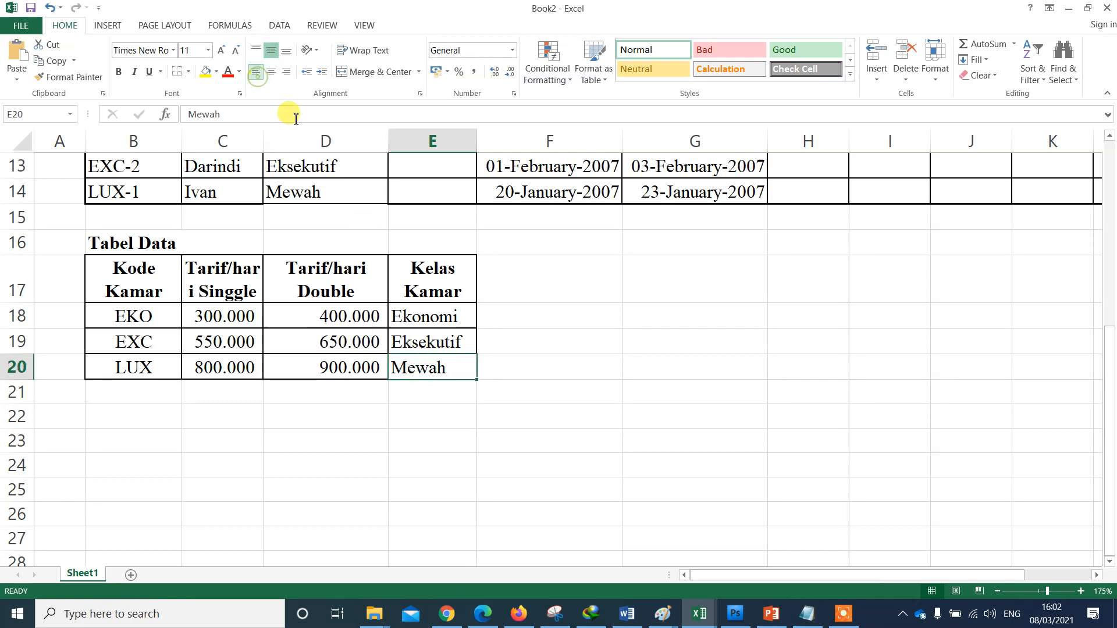
left_click(457, 339)
scroll(455, 296, "up", 3)
left_click(324, 258)
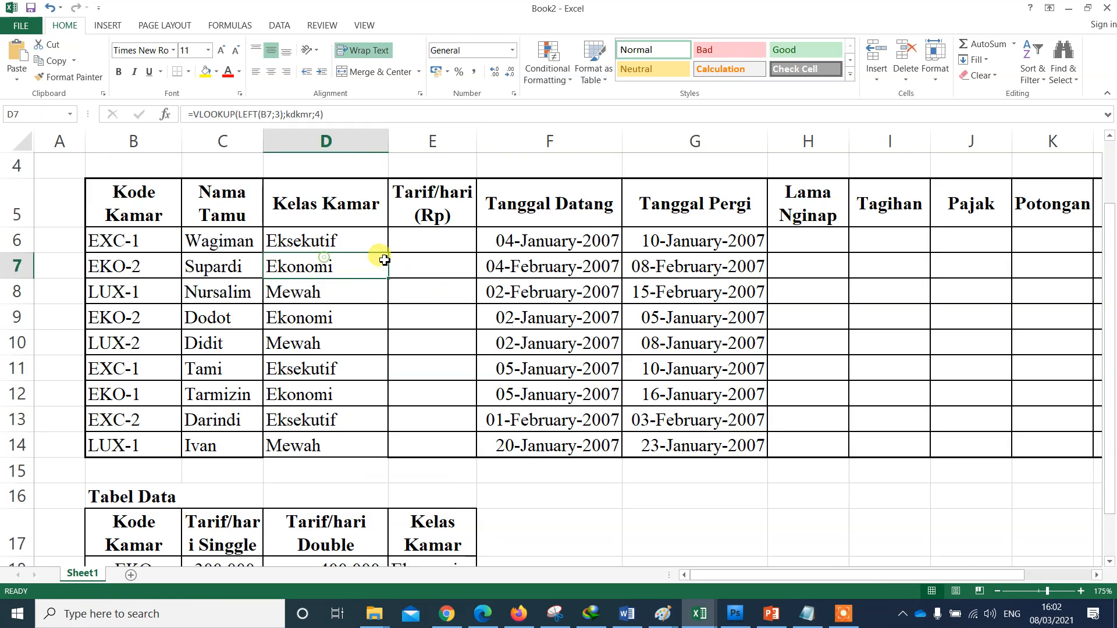
Copy the full text of the formula =VLOOKUP(LEFT(B6;3);kdkmr;4) from D6, leaving that cell as it is
left_click(425, 249)
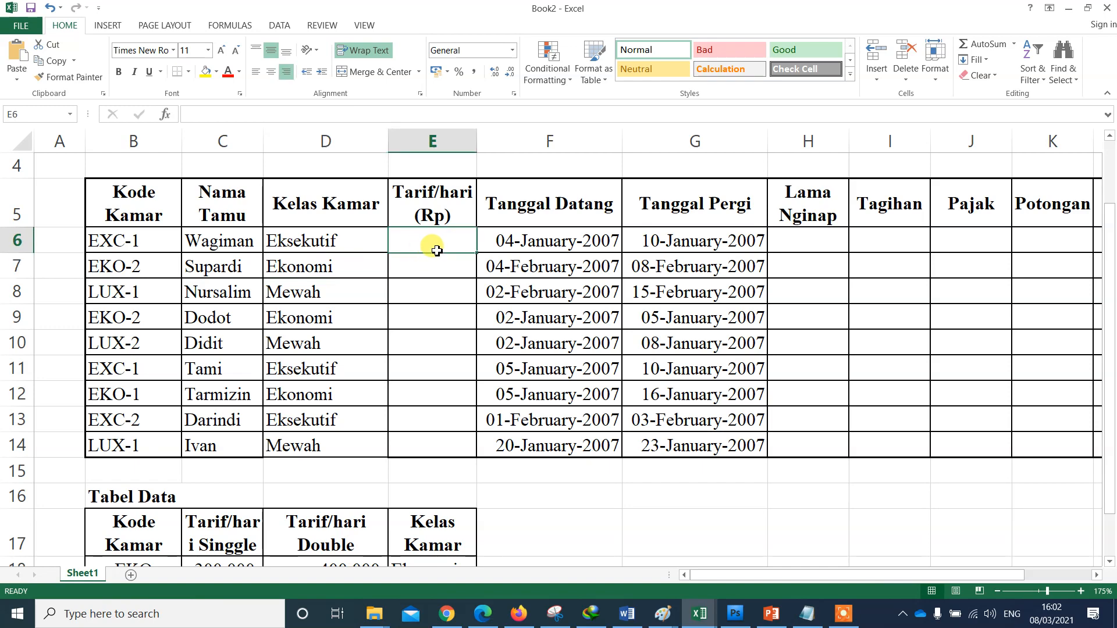
scroll(456, 261, "down", 2)
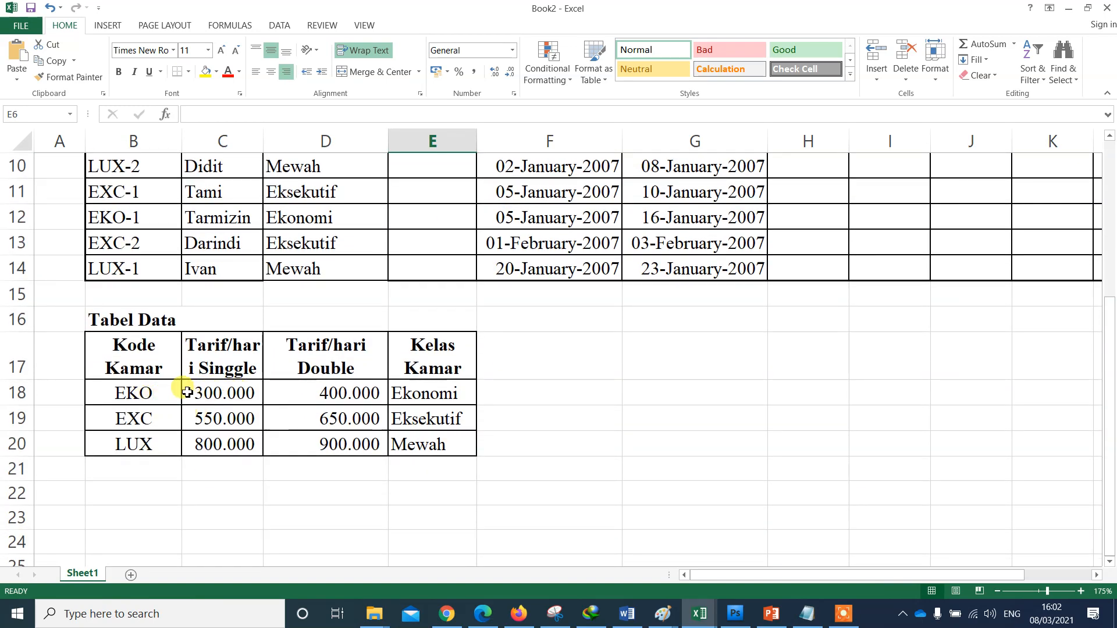
scroll(419, 378, "up", 2)
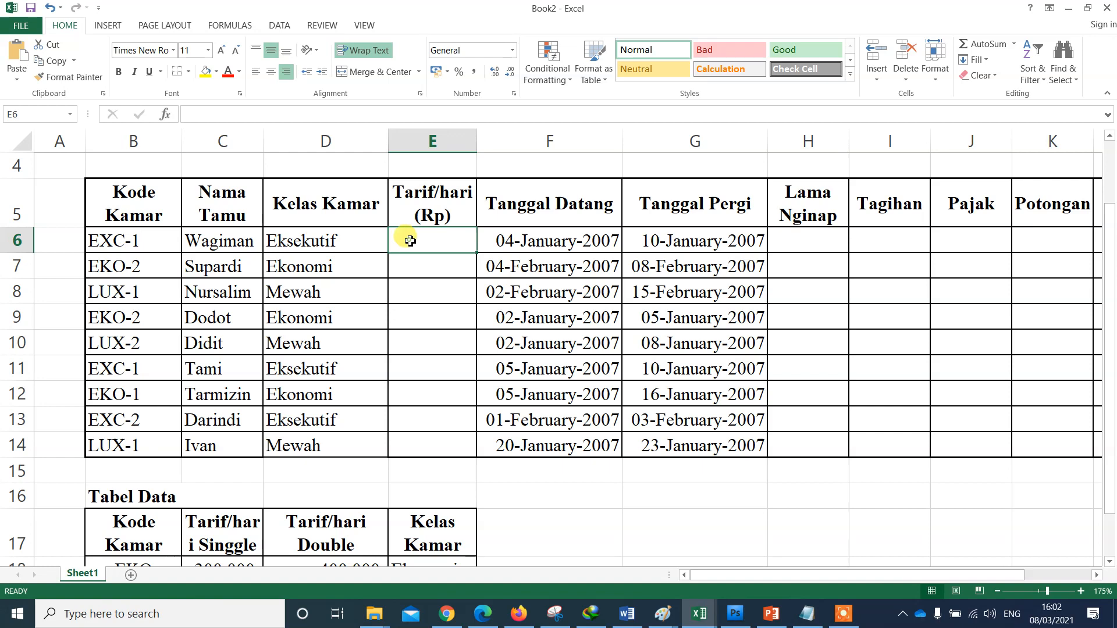
left_click(319, 243)
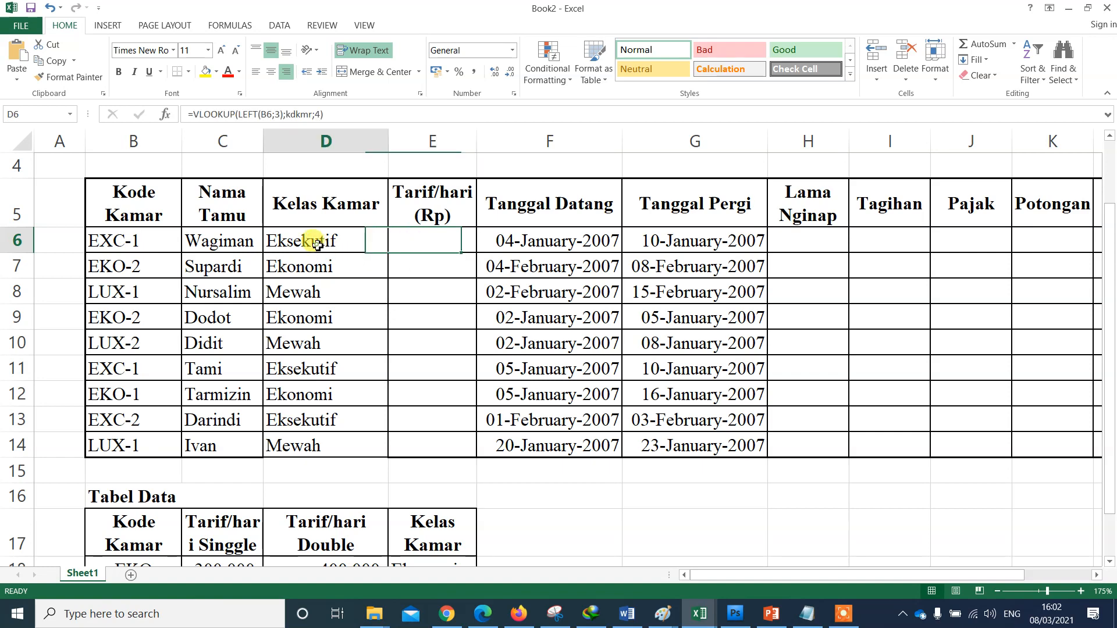
left_click_drag(339, 114, 151, 109)
key("Escape")
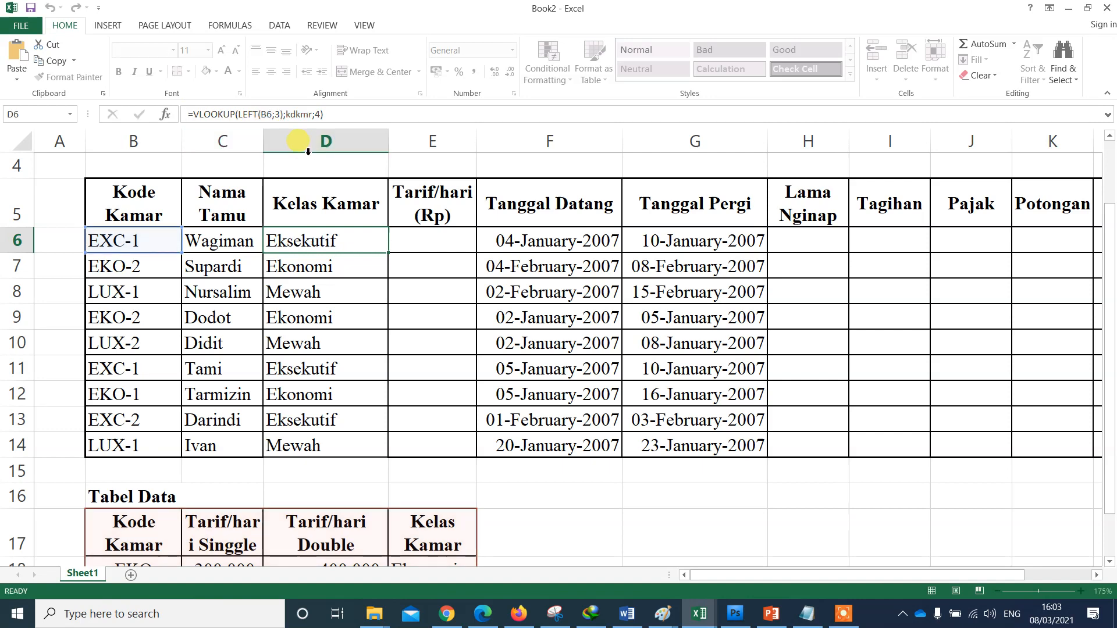
left_click(335, 114)
left_click_drag(335, 114, 187, 110)
key("ctrl+c")
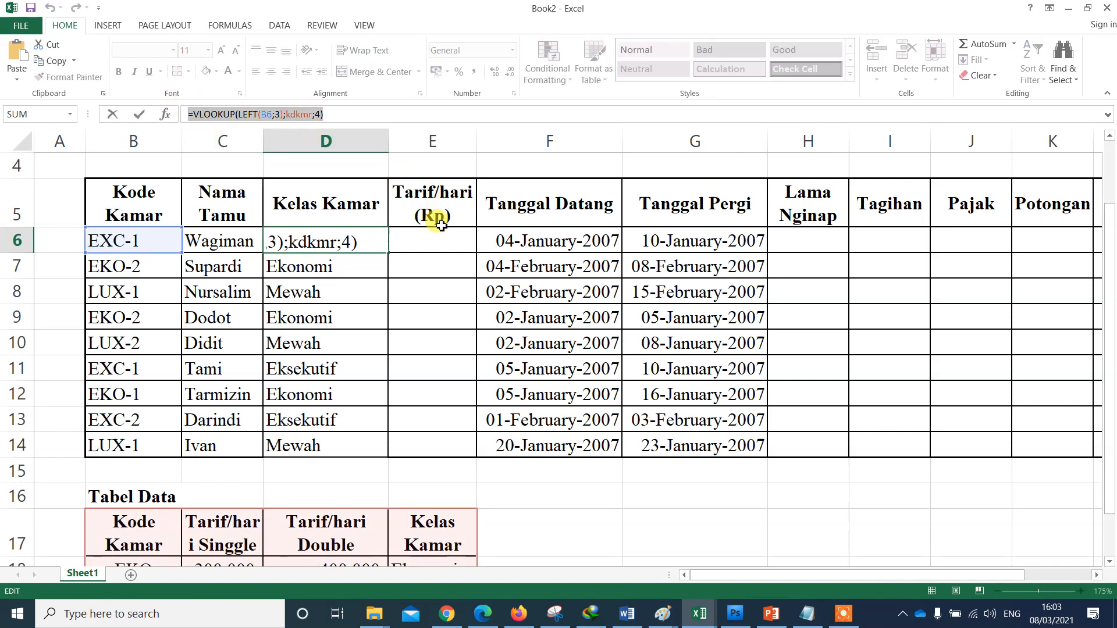
key("Escape")
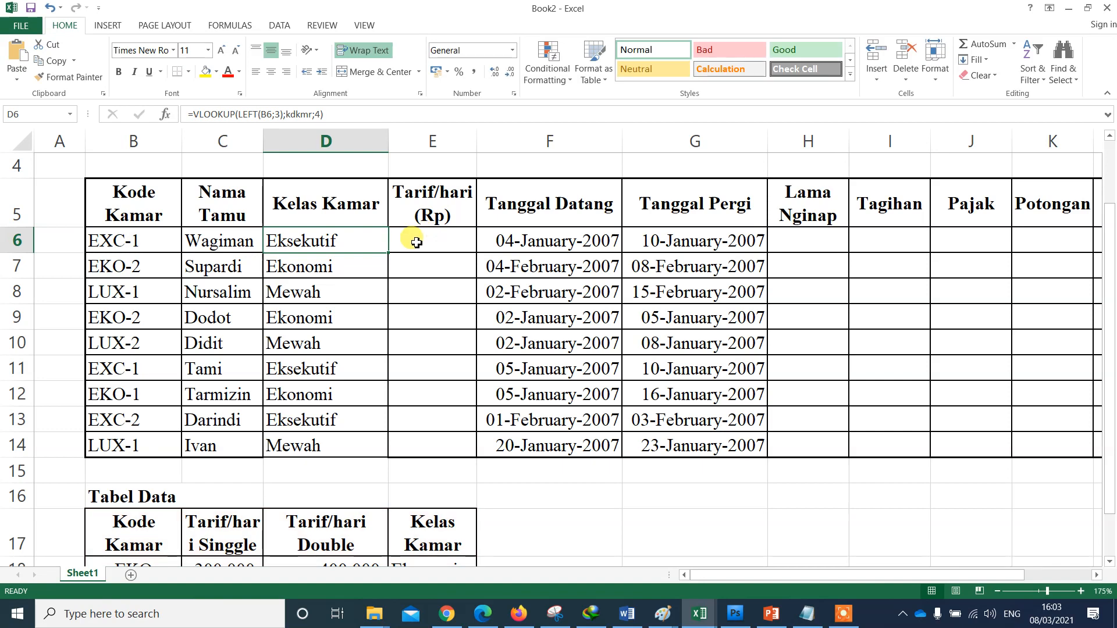
Paste the copied formula into Tarif/hari cell E6 and fill it down to E14, with column E auto-fitted
left_click(416, 242)
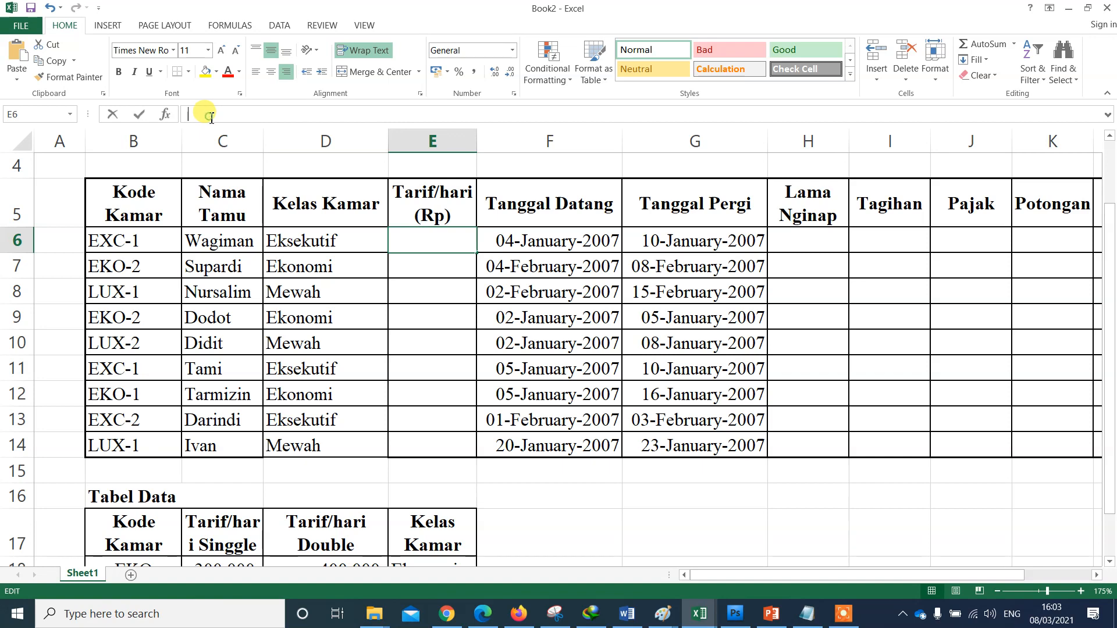
key("ctrl+v")
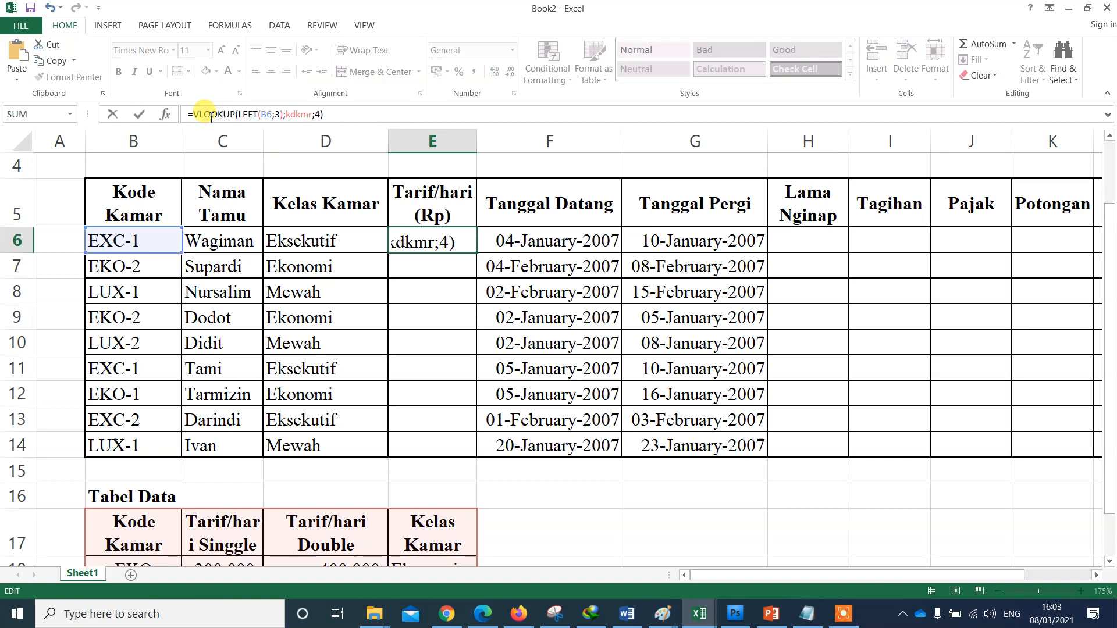
key("ctrl+Return")
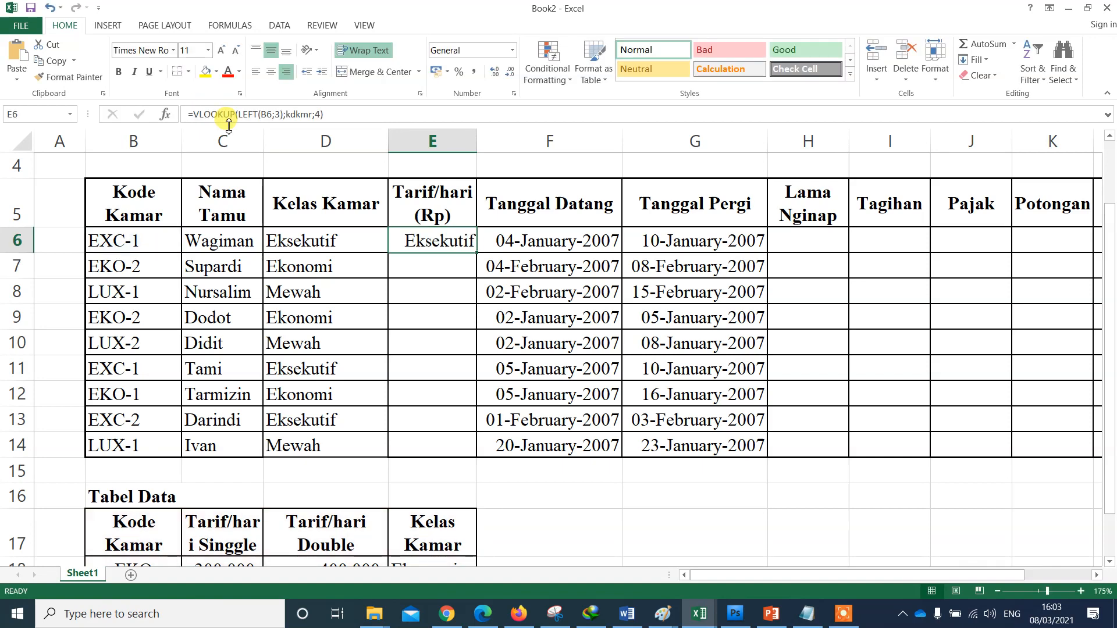
double_click(472, 151)
double_click(473, 254)
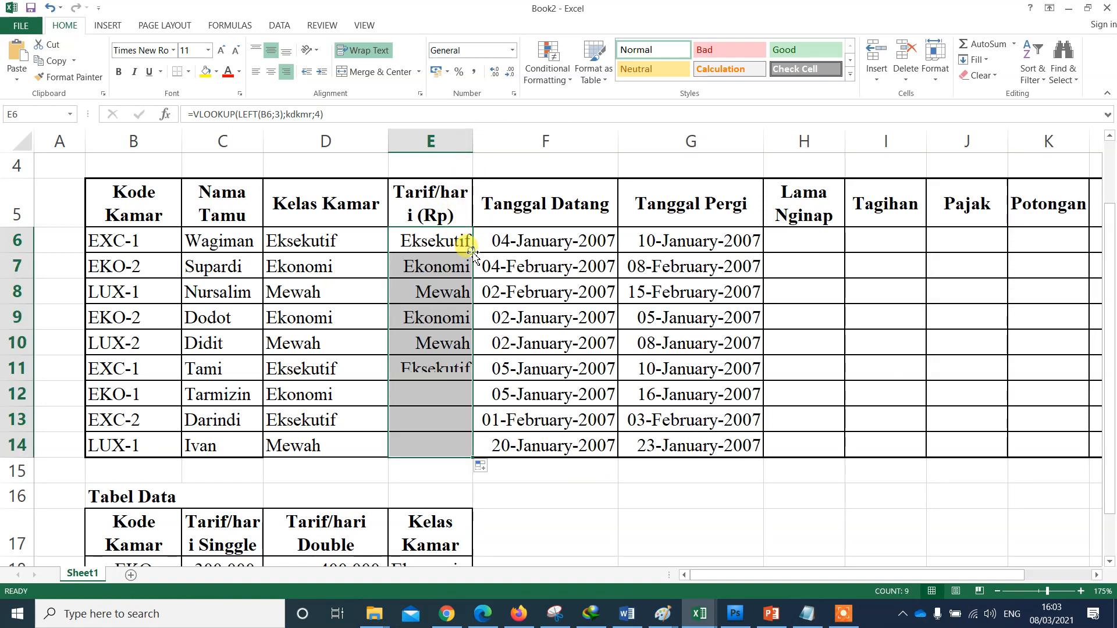
Compare the report's room codes and Tarif/hari column with the single and double rate columns in Tabel Data
scroll(435, 329, "down", 2)
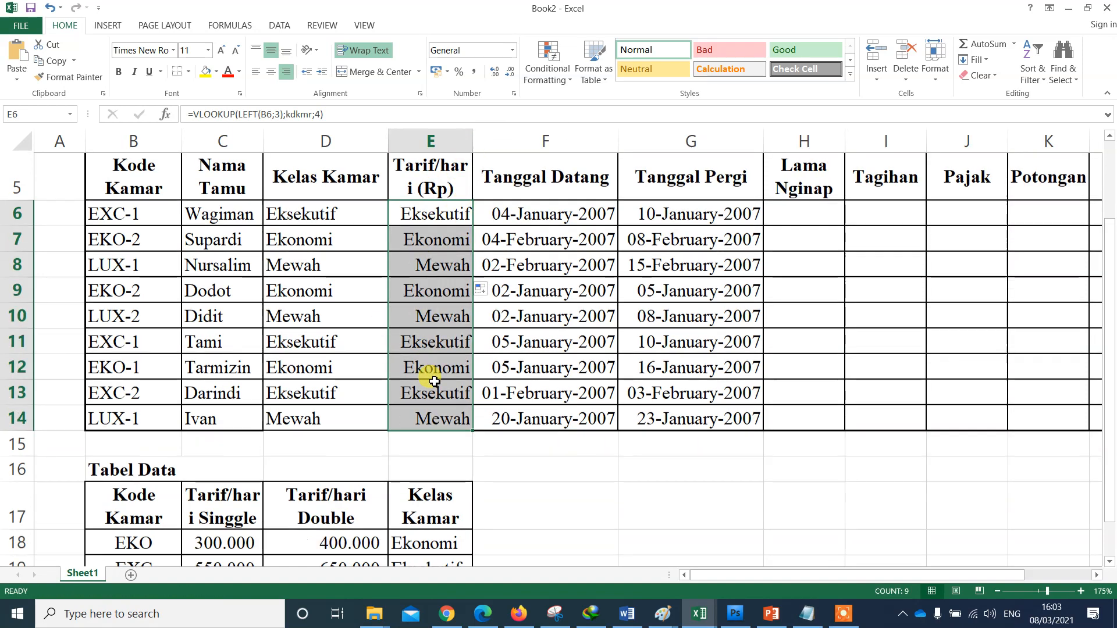
scroll(429, 426, "up", 2)
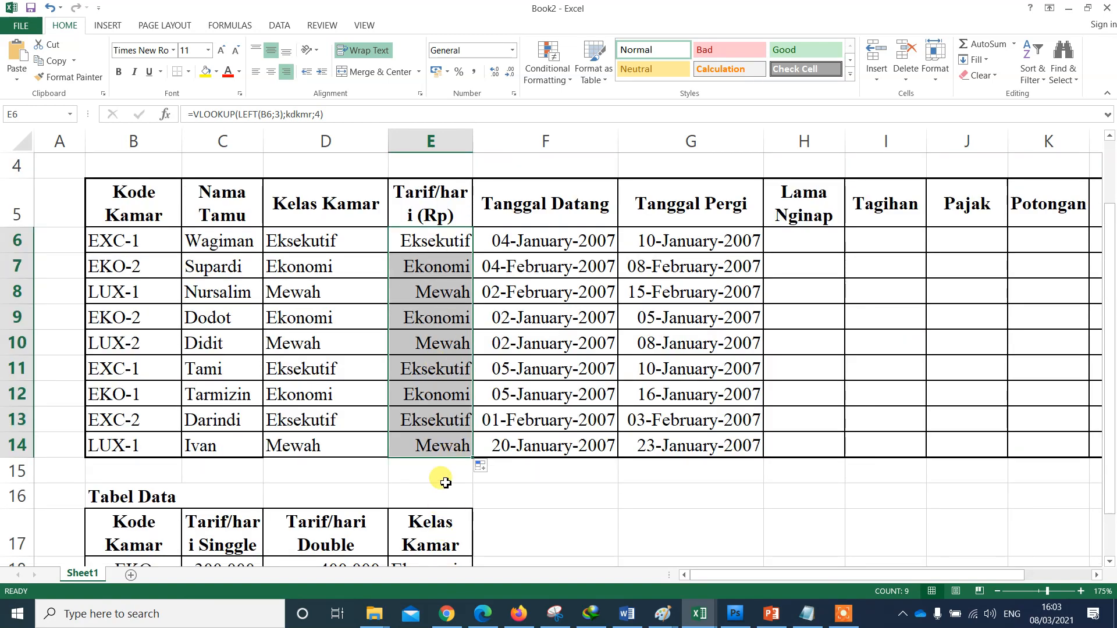
scroll(443, 474, "down", 1)
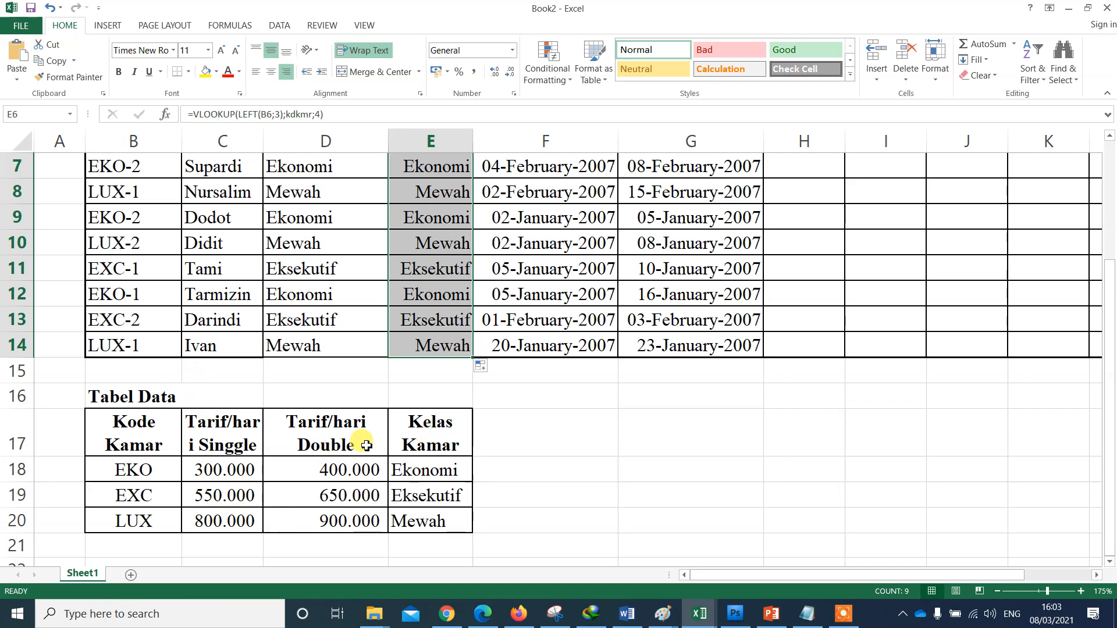
scroll(366, 446, "up", 1)
scroll(349, 451, "down", 1)
scroll(343, 460, "up", 1)
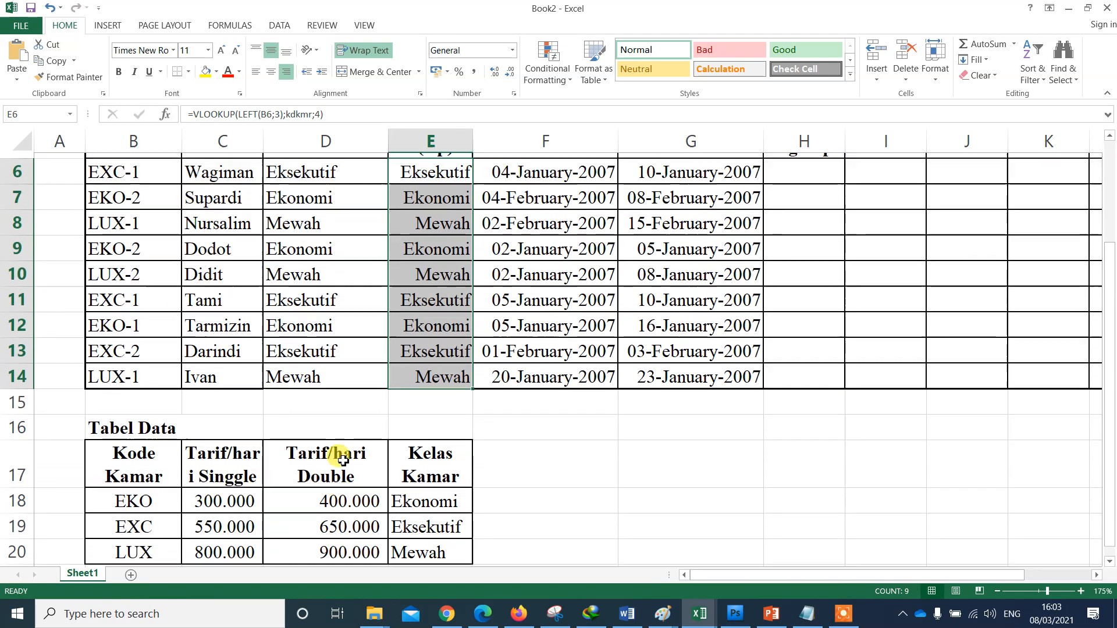
scroll(343, 460, "up", 2)
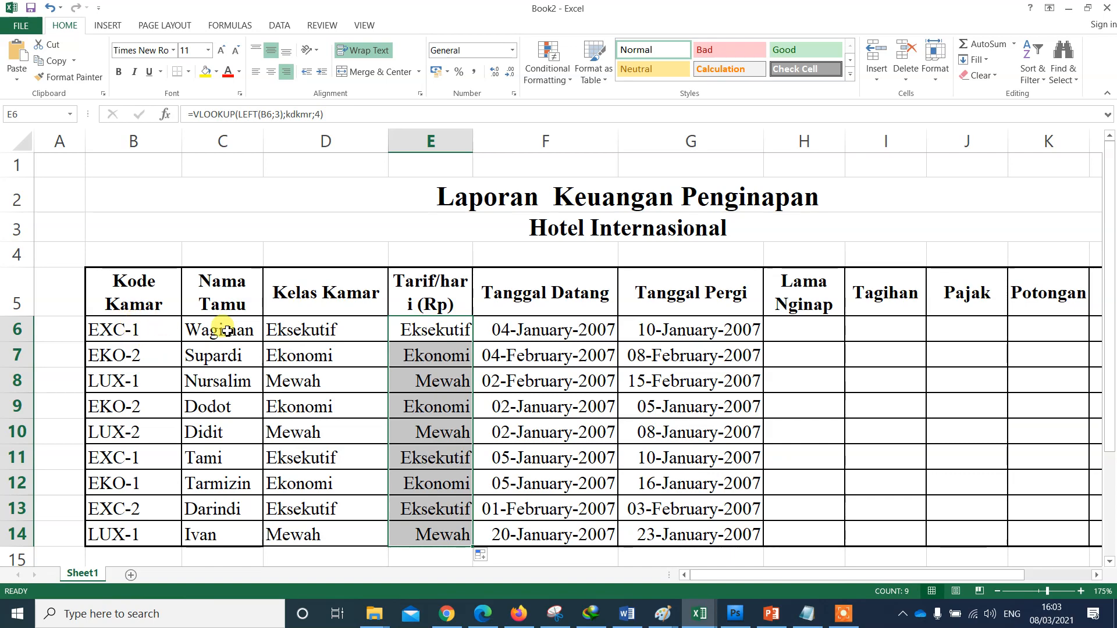
scroll(227, 331, "down", 3)
scroll(224, 422, "up", 2)
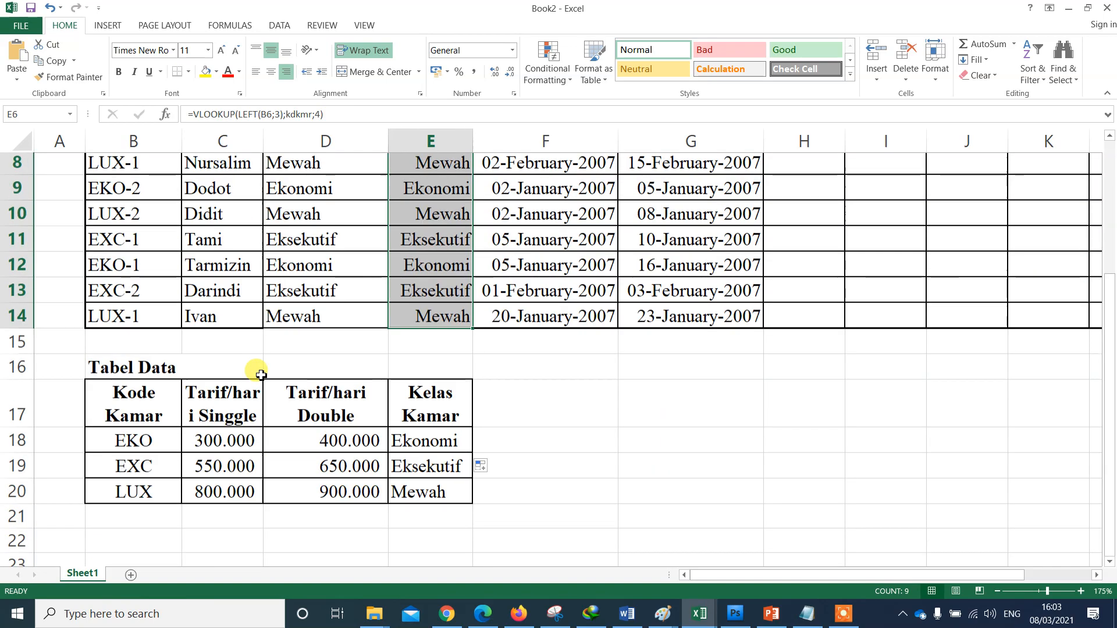
scroll(349, 489, "down", 1)
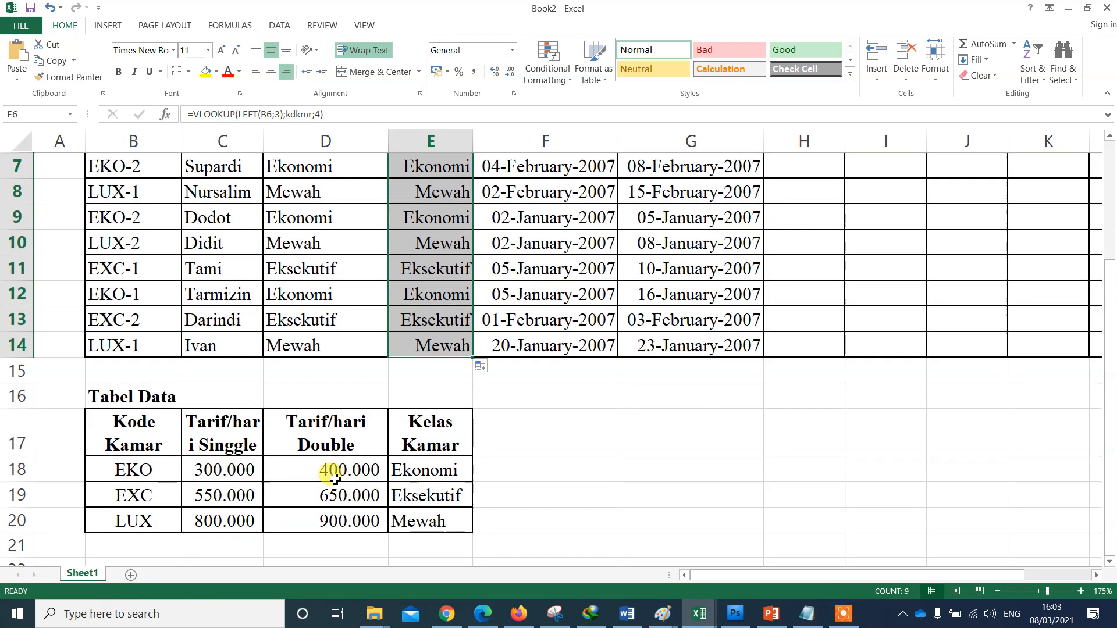
scroll(279, 395, "up", 1)
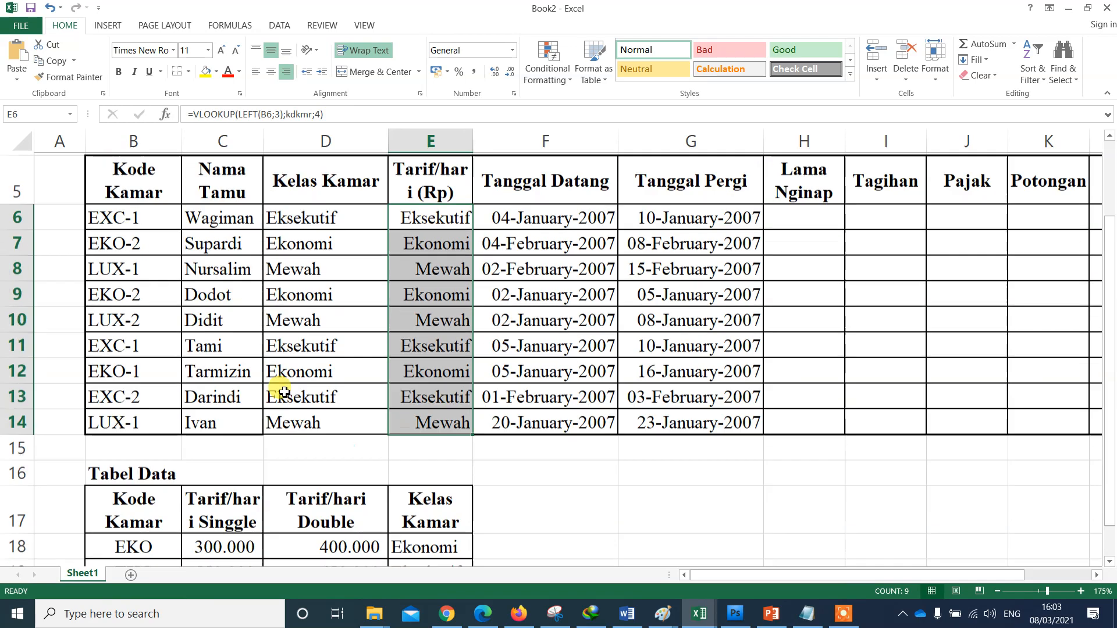
Check how the final digit of the room codes relates to the single and double rate columns in Tabel Data
scroll(282, 387, "down", 1)
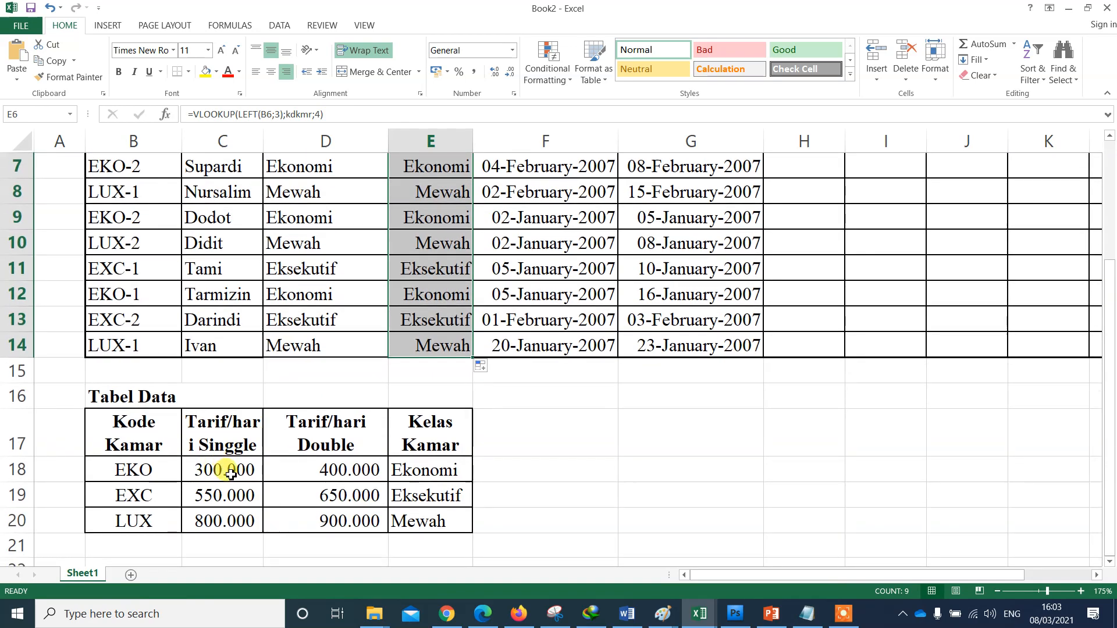
scroll(149, 291, "up", 2)
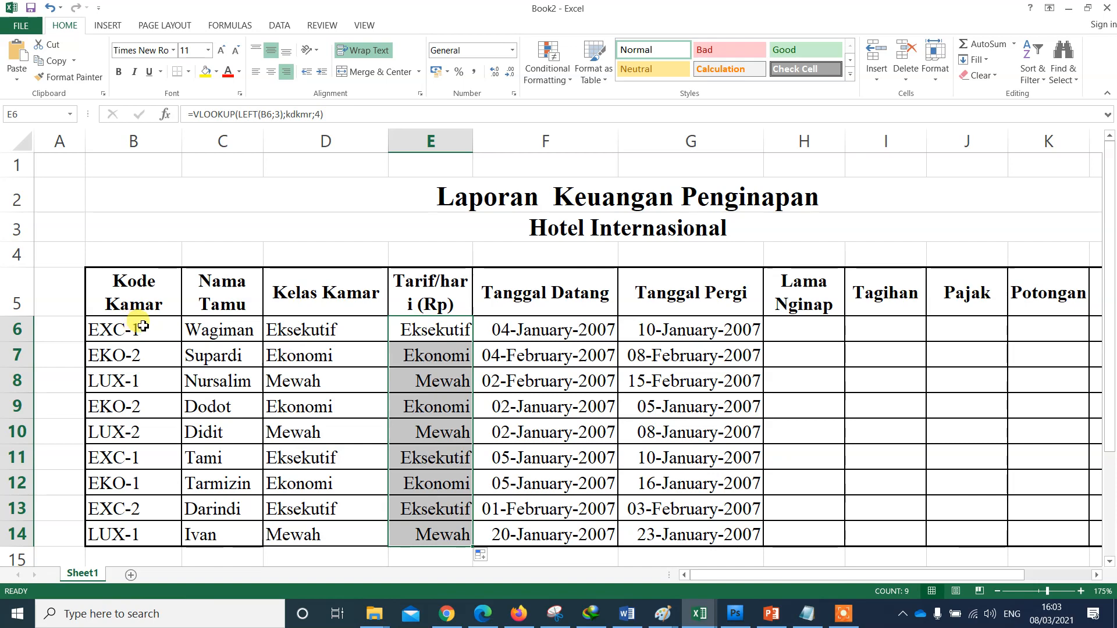
scroll(257, 424, "down", 2)
scroll(266, 436, "up", 2)
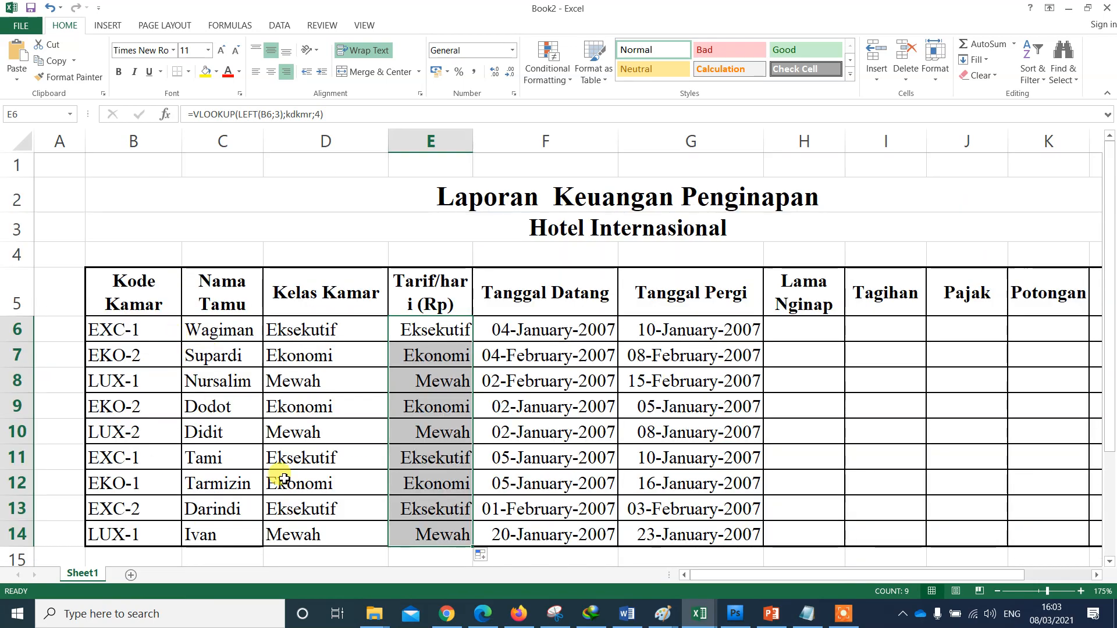
scroll(283, 479, "down", 2)
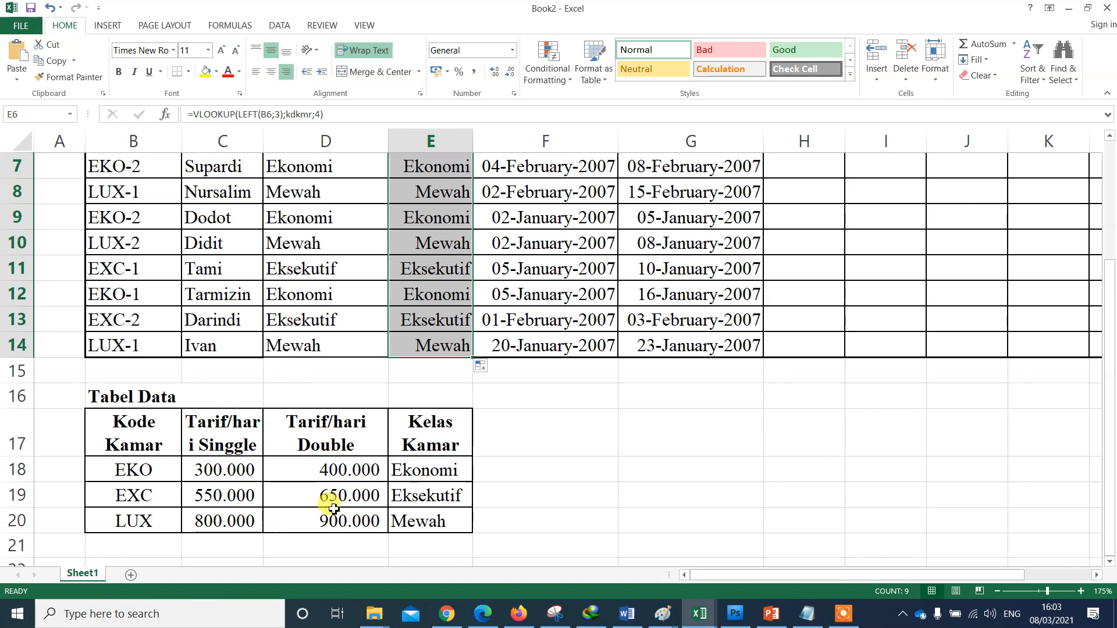
scroll(333, 467, "up", 2)
Change the Tarif/hari formula in E6 to =VLOOKUP(LEFT(B6;3);kdkmr;RIGHT(B6;1)+1) and fill it down to E14
left_click(429, 327)
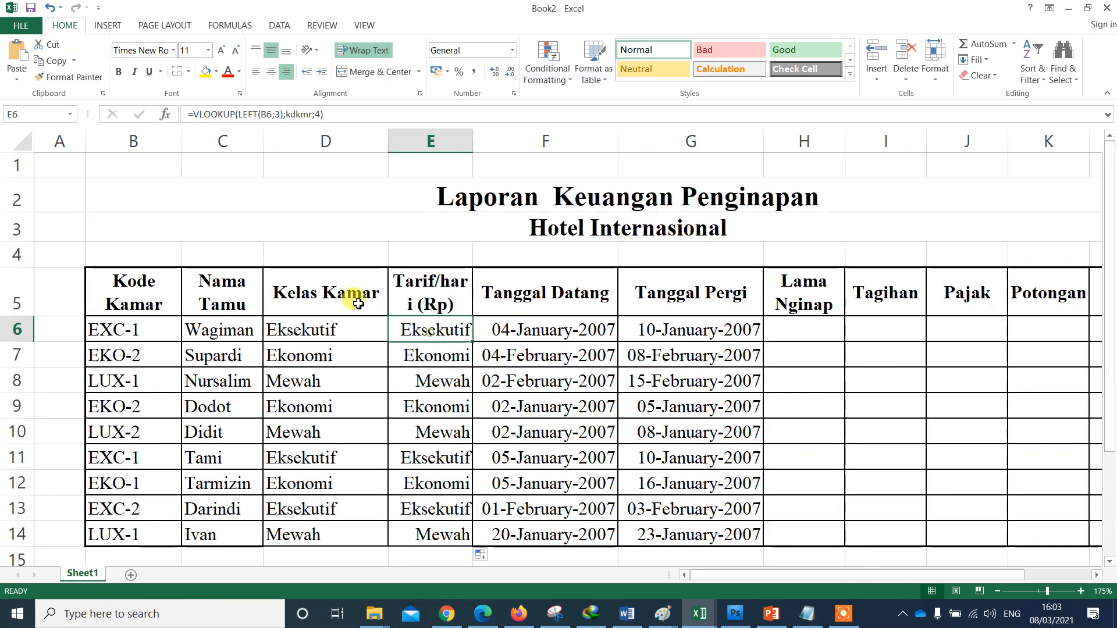
left_click(281, 114)
type(")")
key("Right")
key("Right")
key("Right")
key("Right")
key("Right")
key("Right")
key("Right")
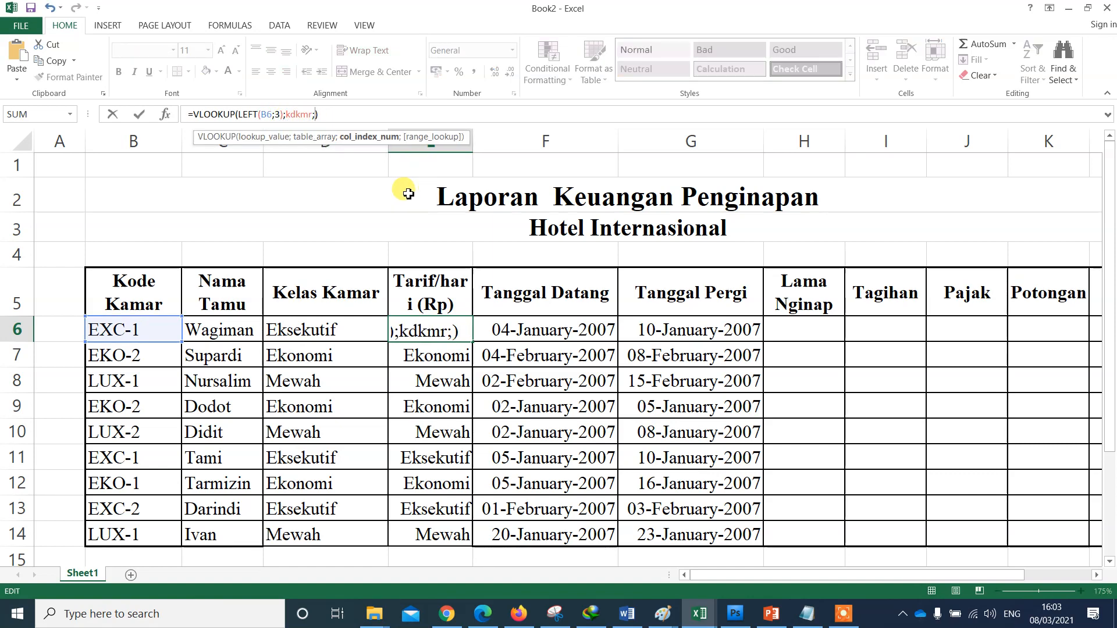
type("right")
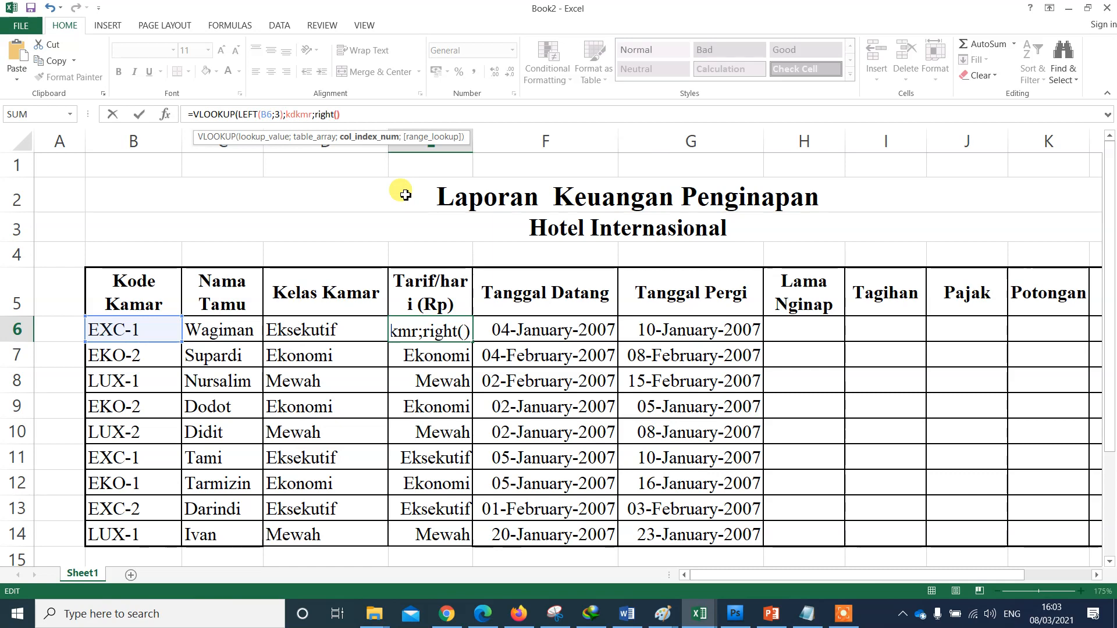
type("(B")
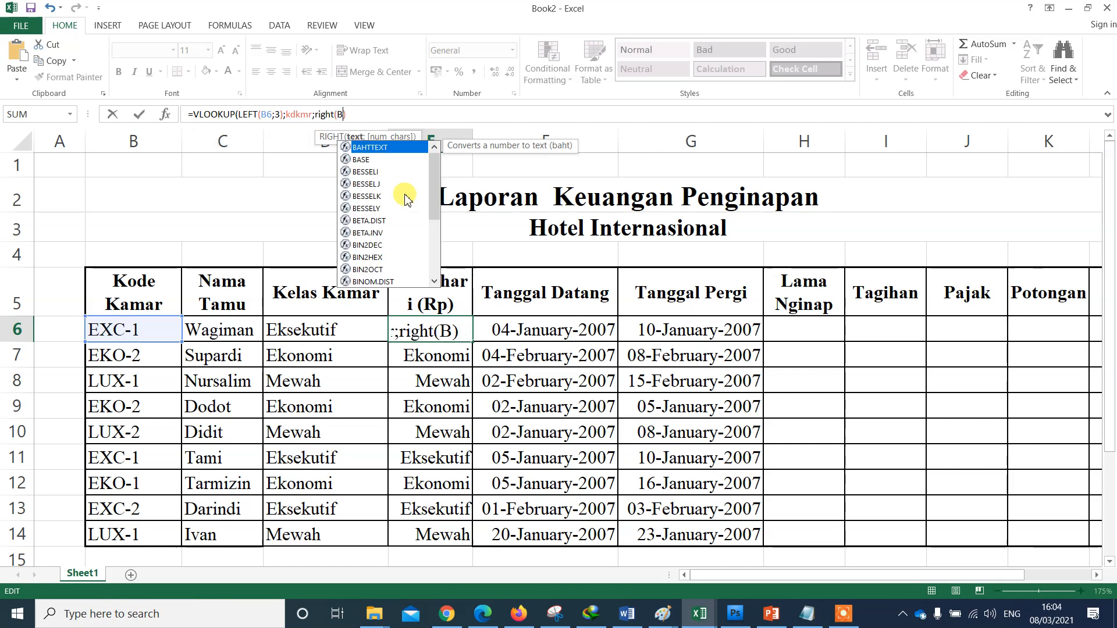
type("6")
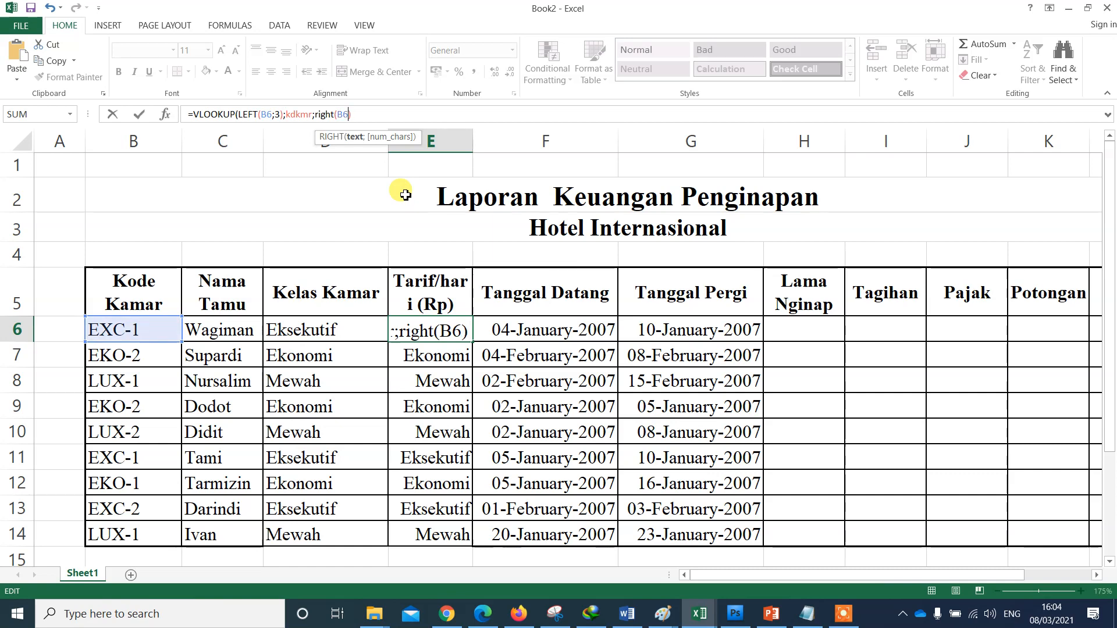
type(";1")
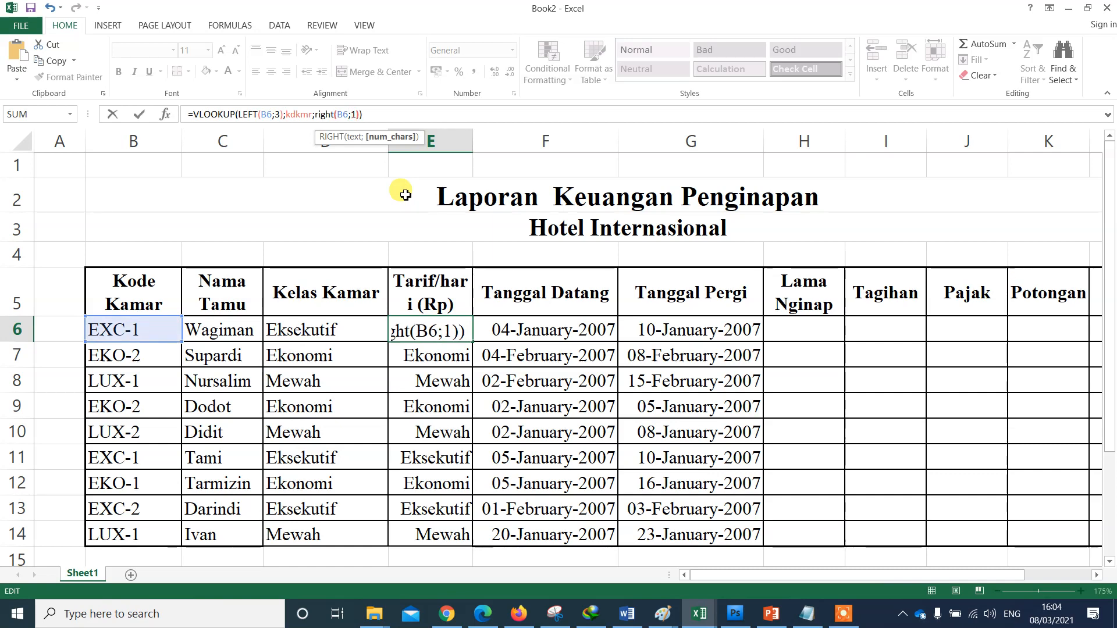
type(")+1")
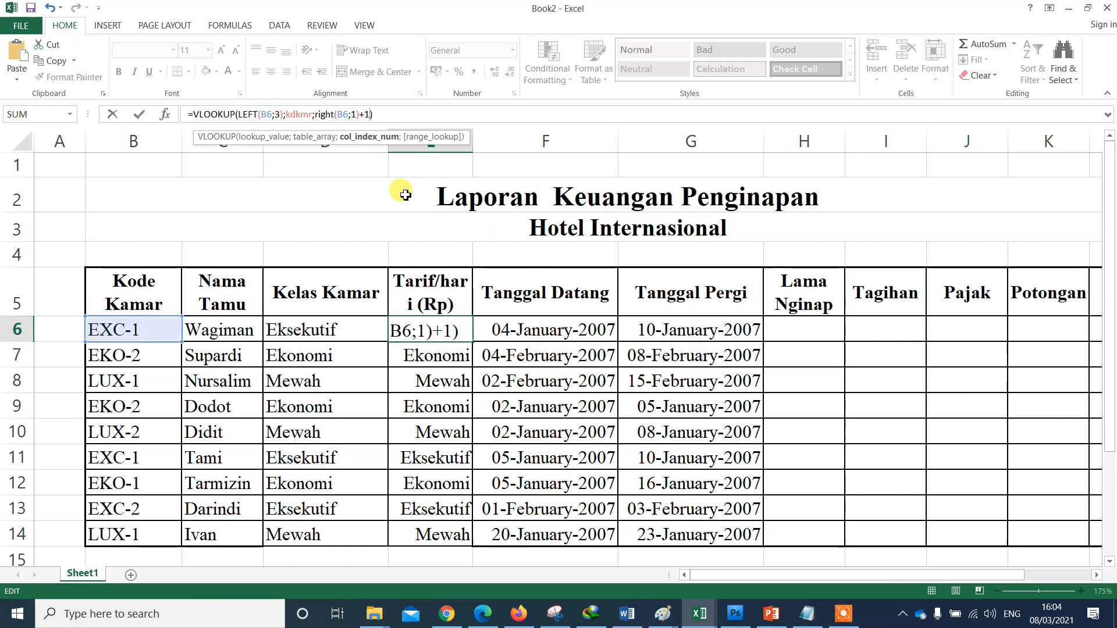
key("Return")
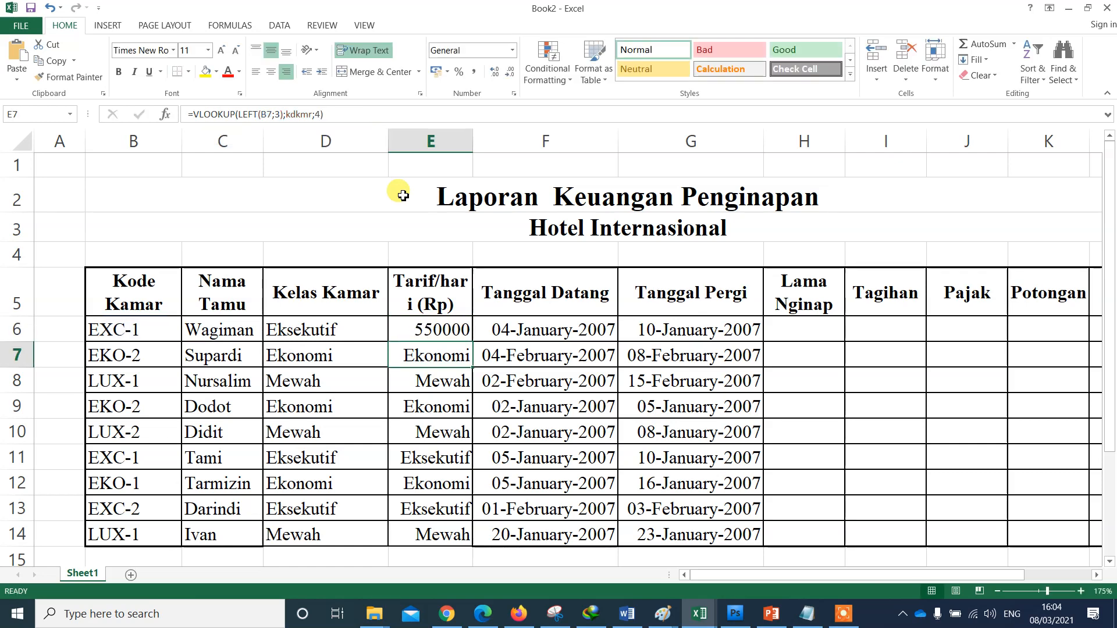
key("Up")
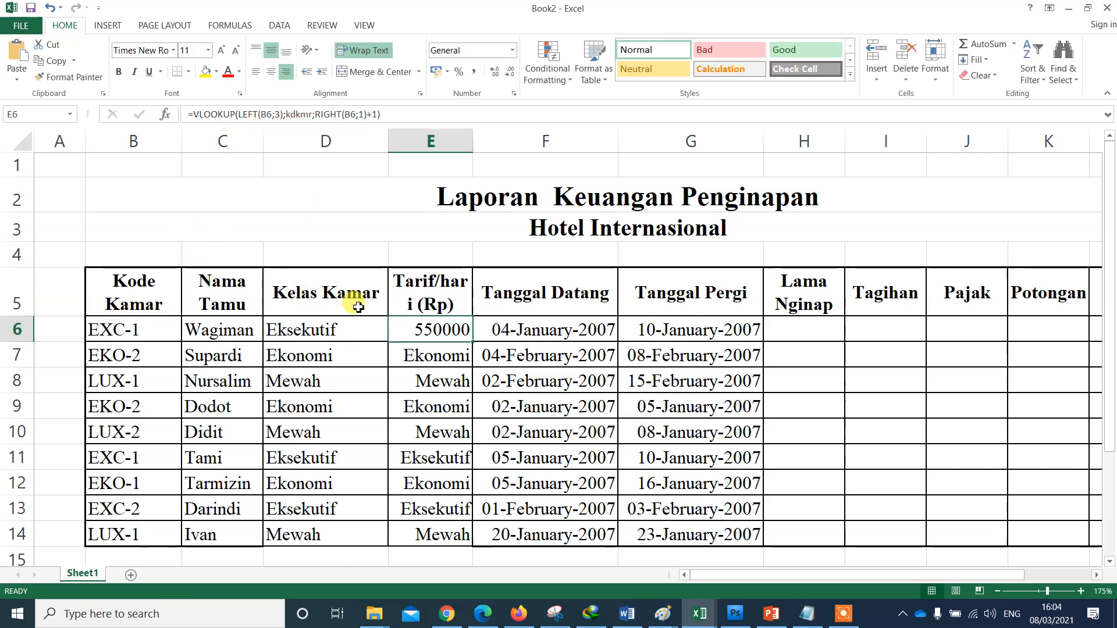
double_click(467, 340)
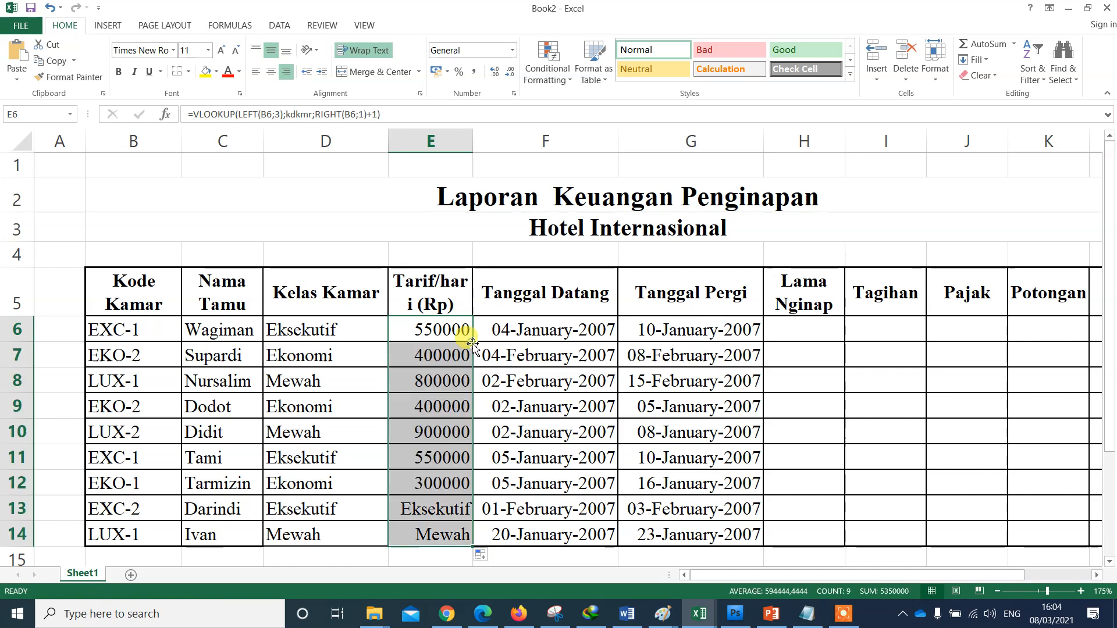
Apply the Comma [0] number style to E6:E14 and widen column E so Tarif/hari fits on one header line
left_click_drag(413, 323, 424, 526)
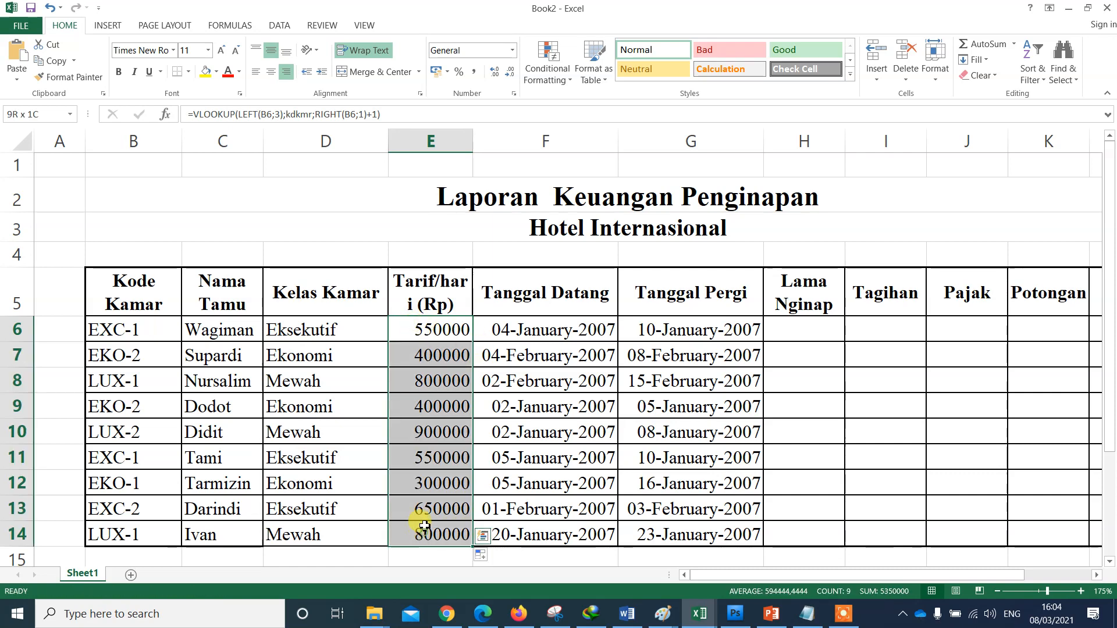
left_click(474, 72)
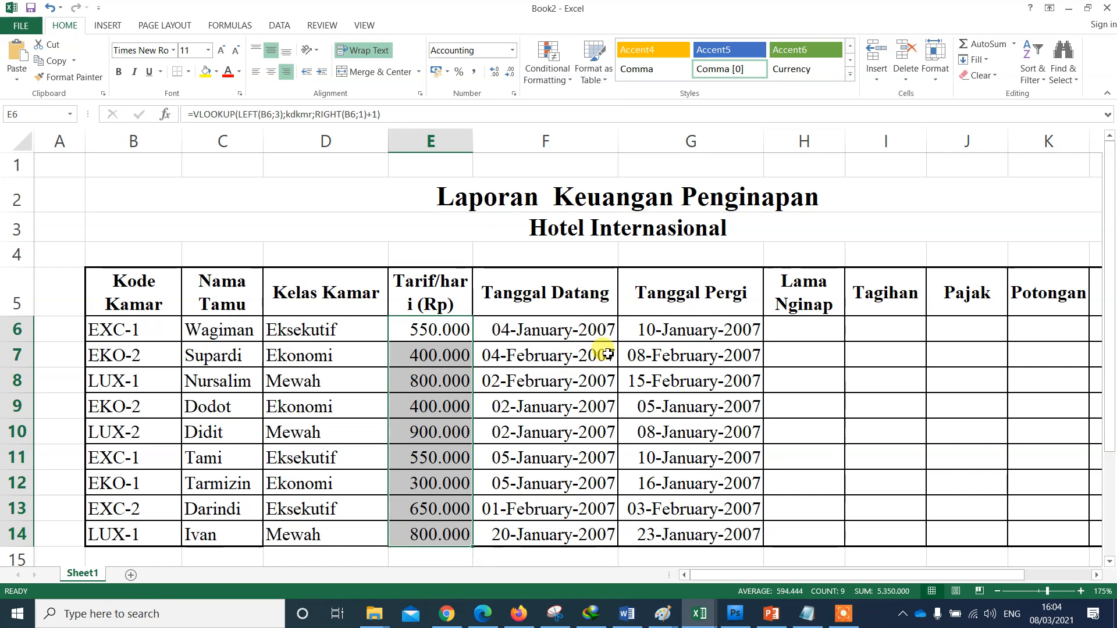
left_click_drag(474, 141, 489, 141)
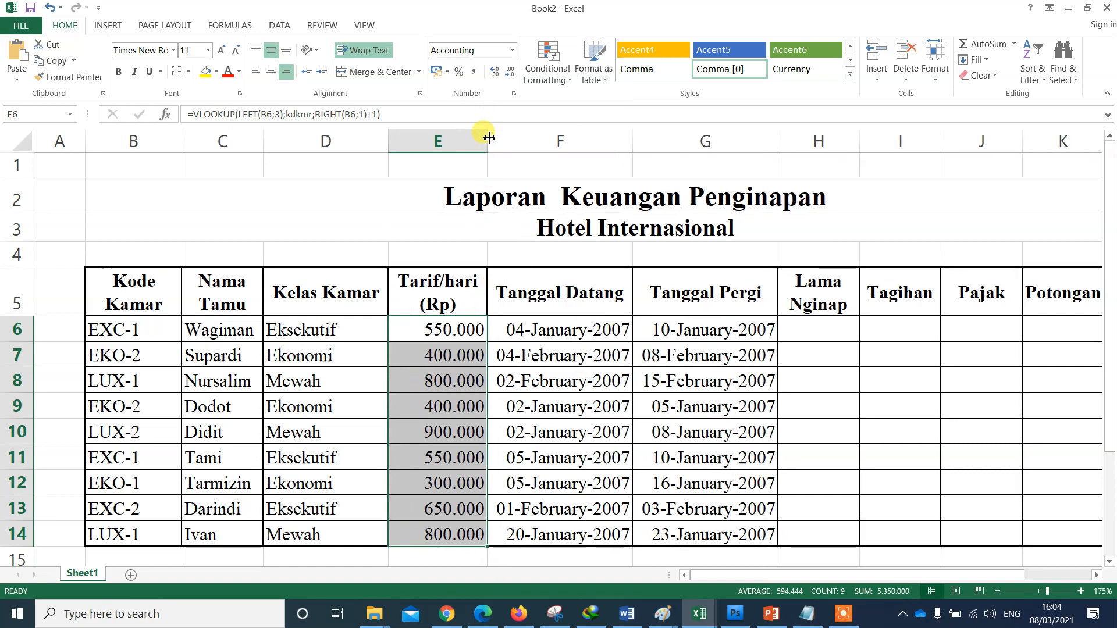
Calculate Lama Nginap in H6 with =G6-F6 and fill the formula down to H14
left_click(798, 335)
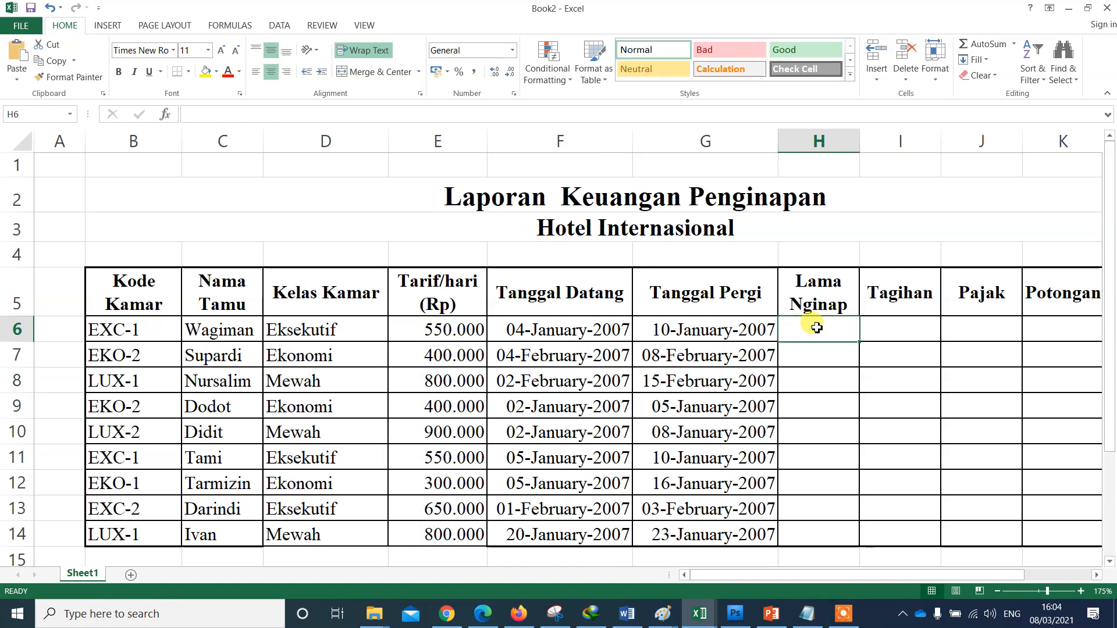
type("=")
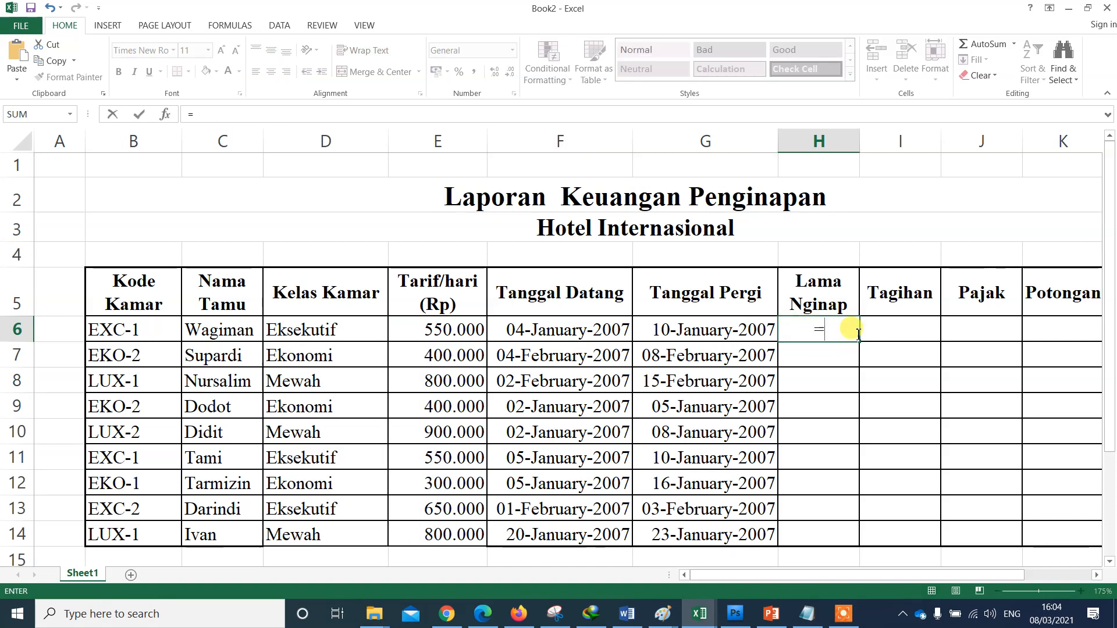
key("Left")
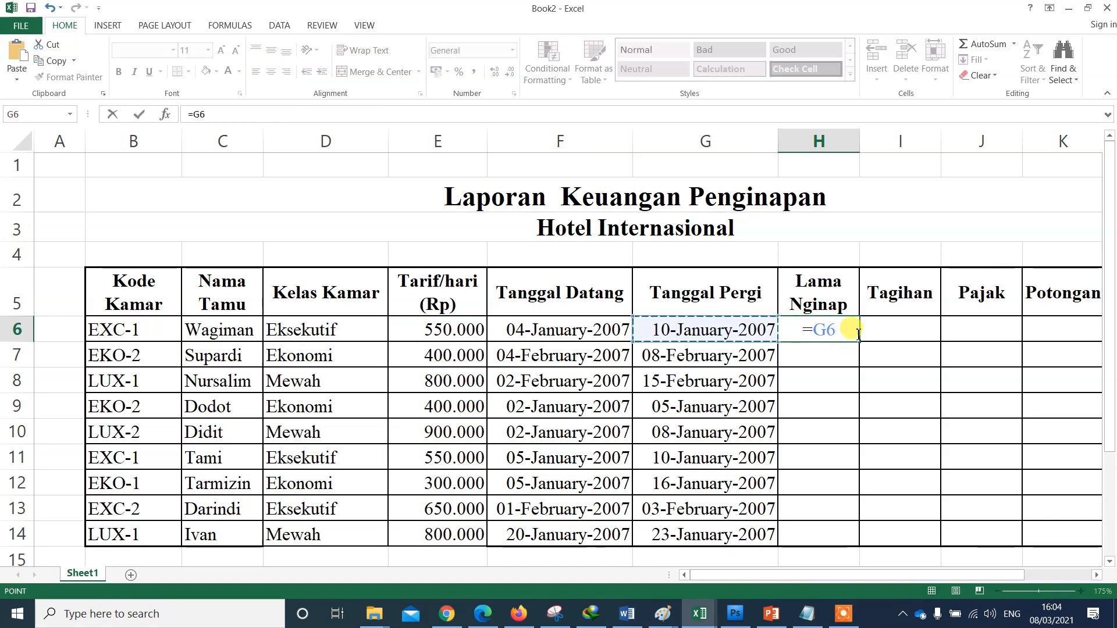
type("/")
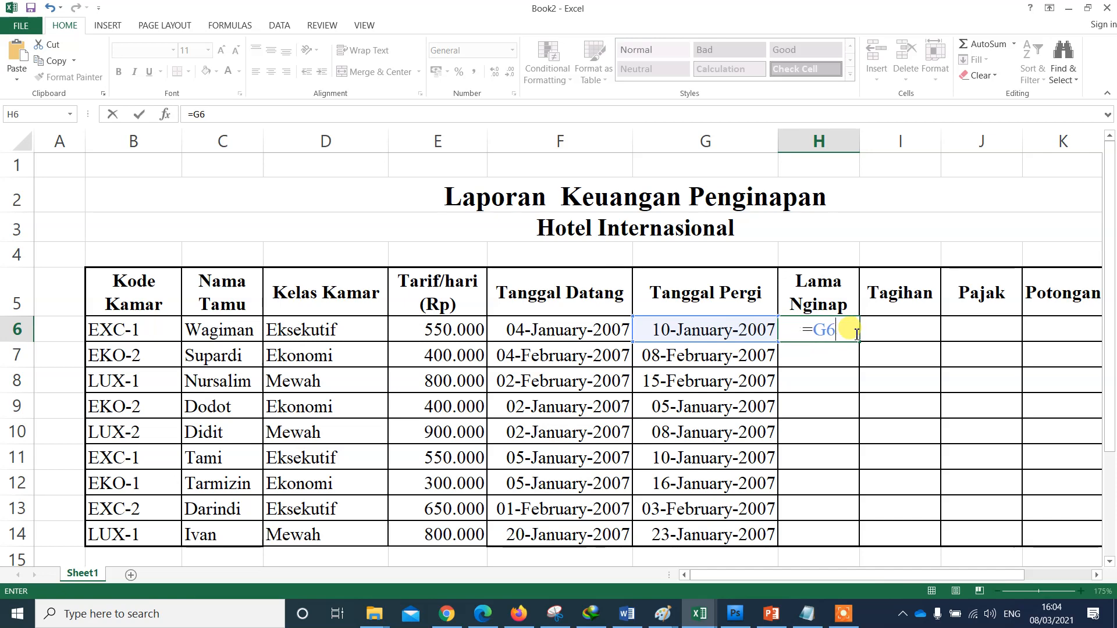
type("-")
key("Left")
key("Left")
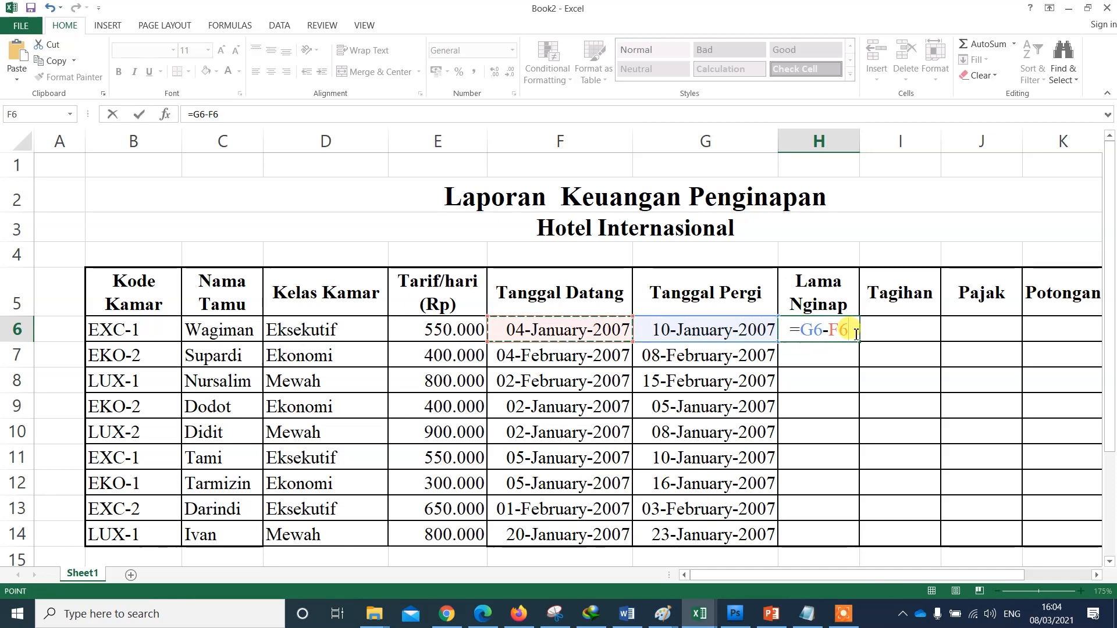
key("Return")
left_click(855, 336)
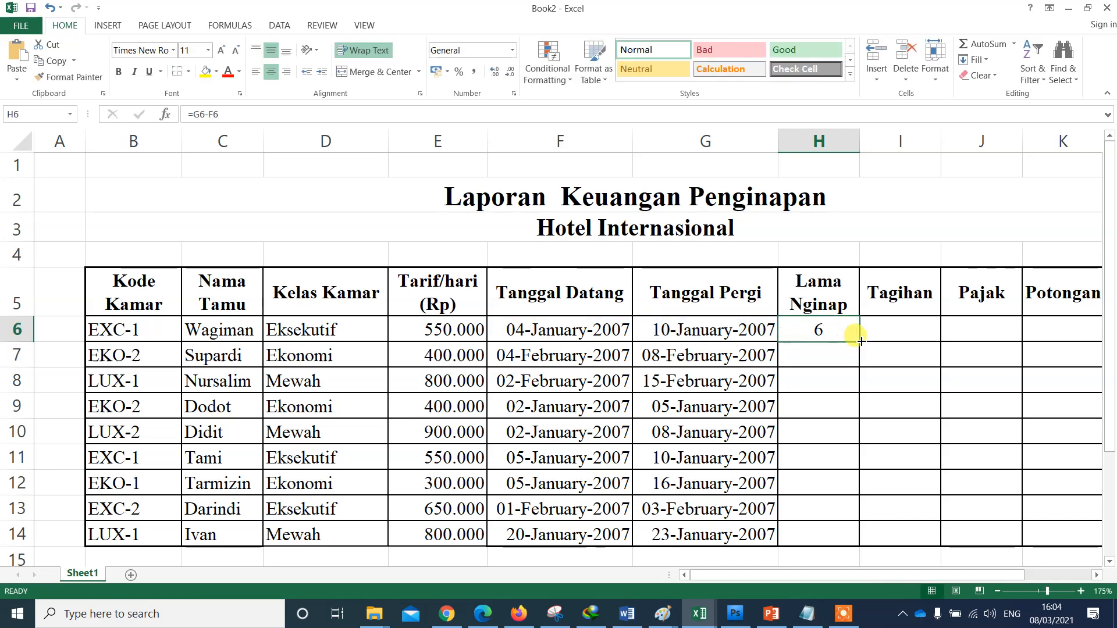
double_click(859, 341)
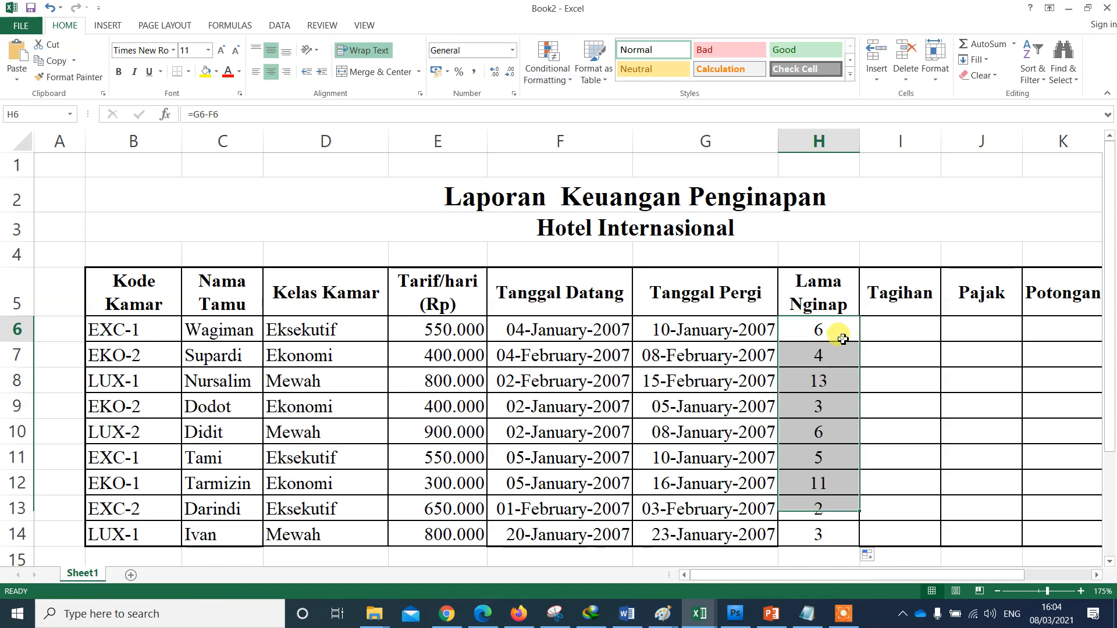
left_click(841, 337)
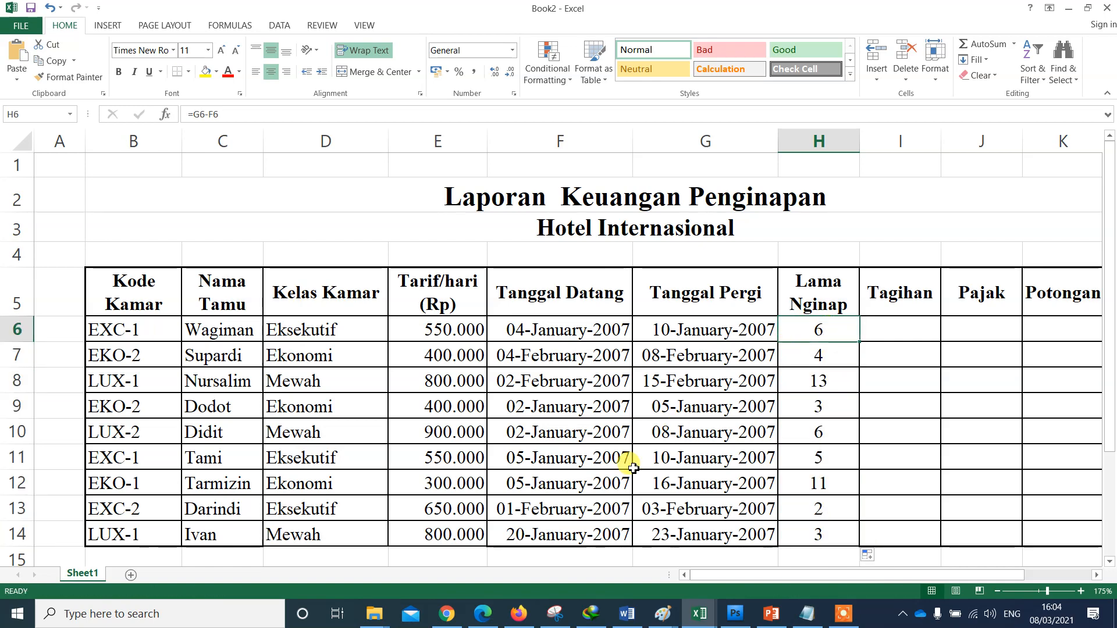
Switch to the Word assignment to check how Lama Nginap is written in the SOAL 1 table, and return to Excel
left_click(627, 613)
scroll(591, 402, "up", 15)
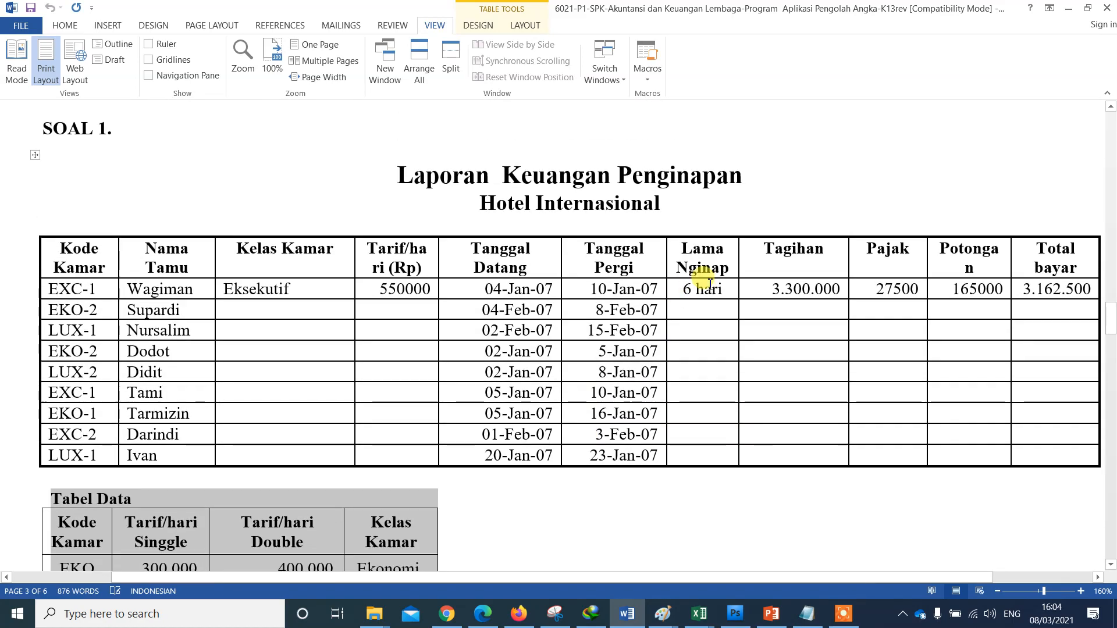
scroll(703, 306, "down", 5)
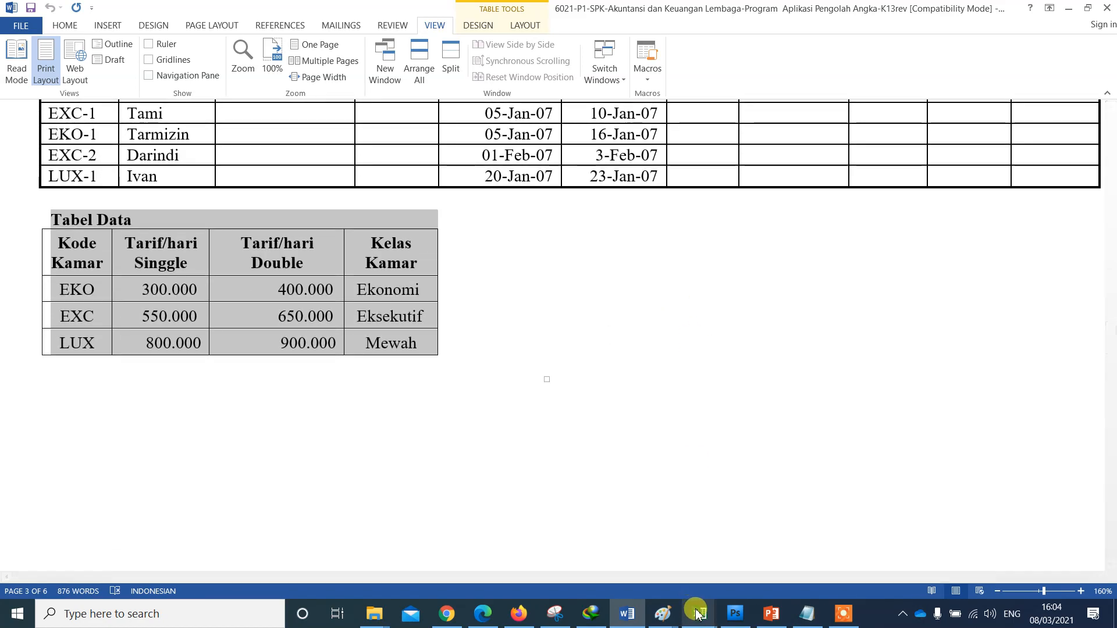
mouse_move(699, 614)
left_click(762, 546)
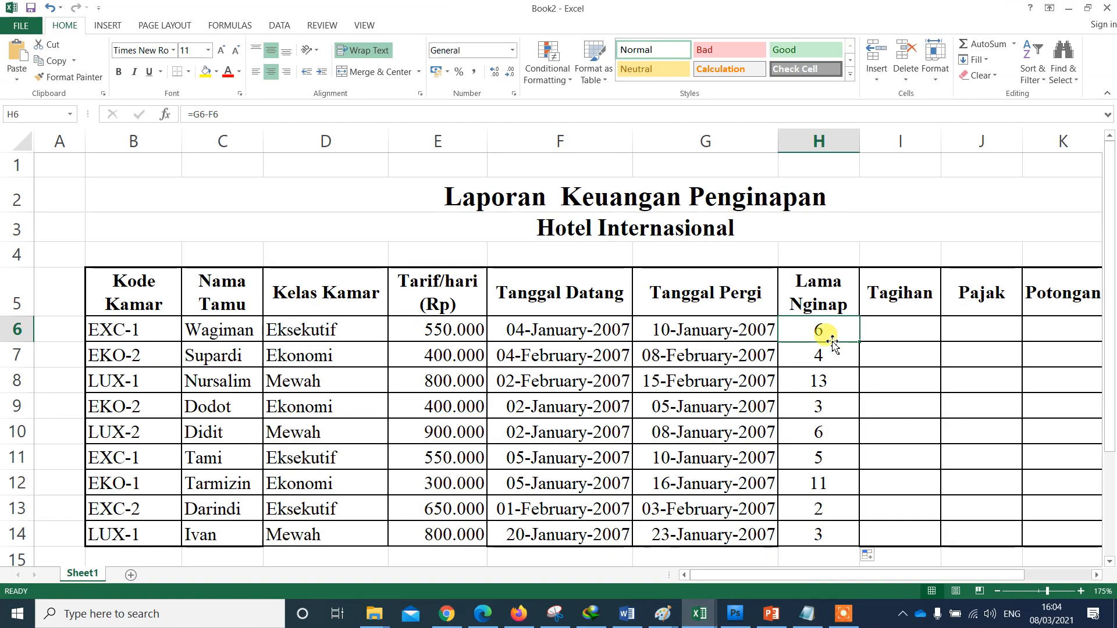
Apply the custom number format #.##0 "hari" to the Lama Nginap cells H6:H14
left_click(820, 531, "shift")
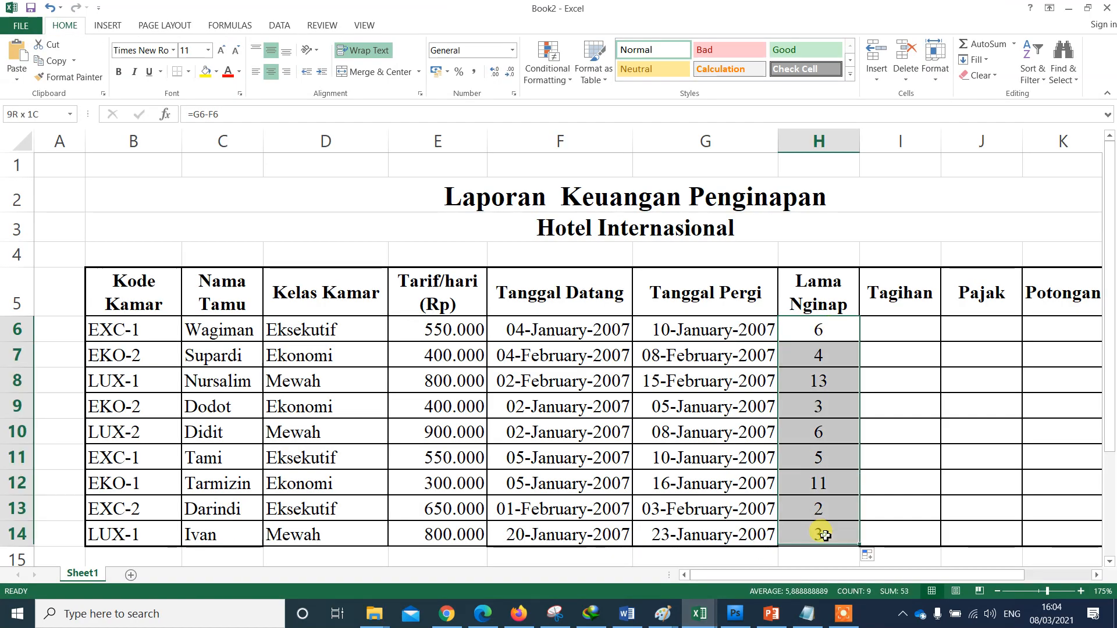
right_click(804, 359)
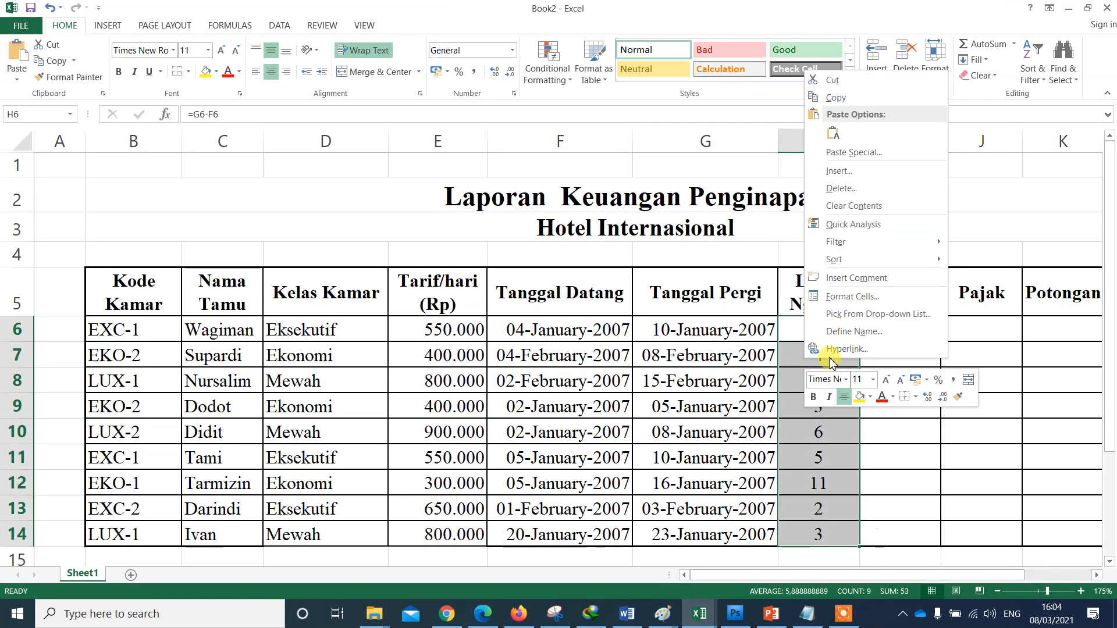
left_click(844, 295)
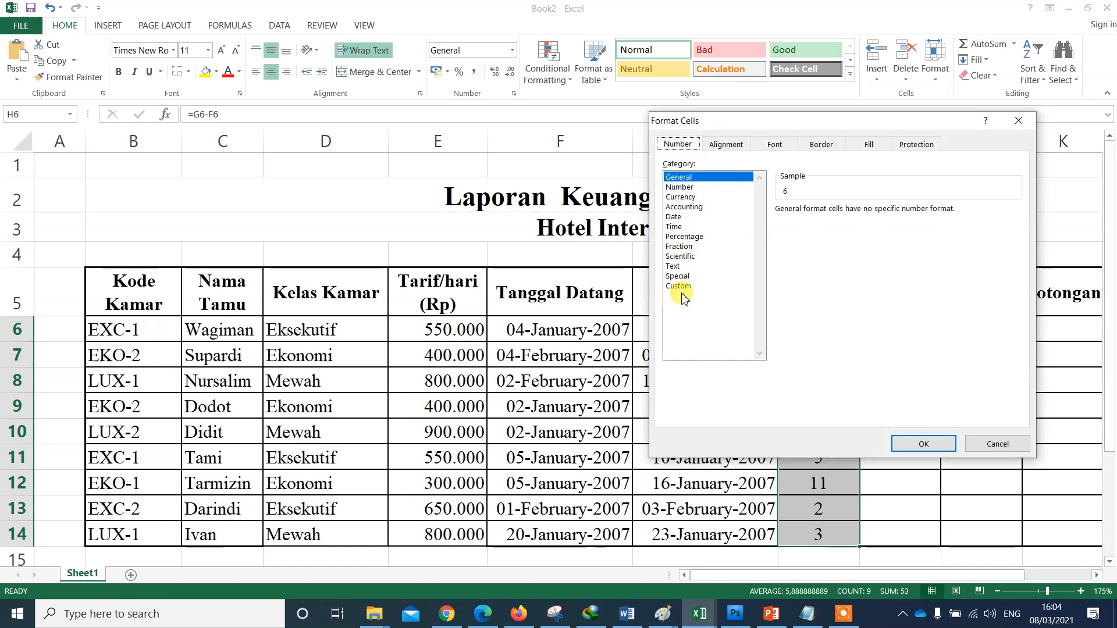
left_click(680, 287)
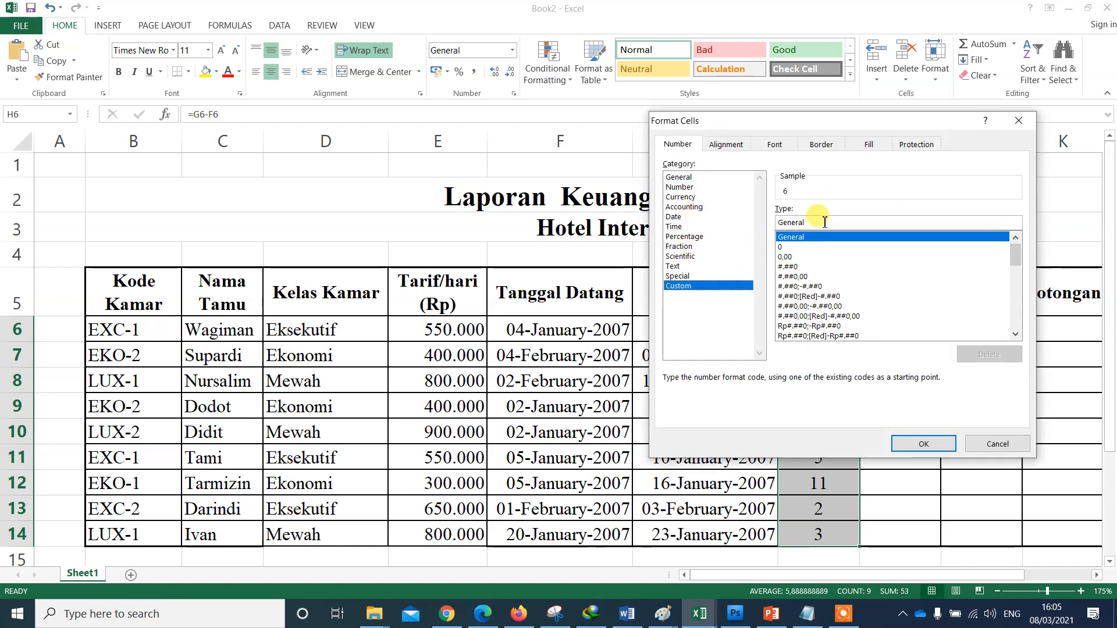
left_click(805, 277)
left_click(803, 268)
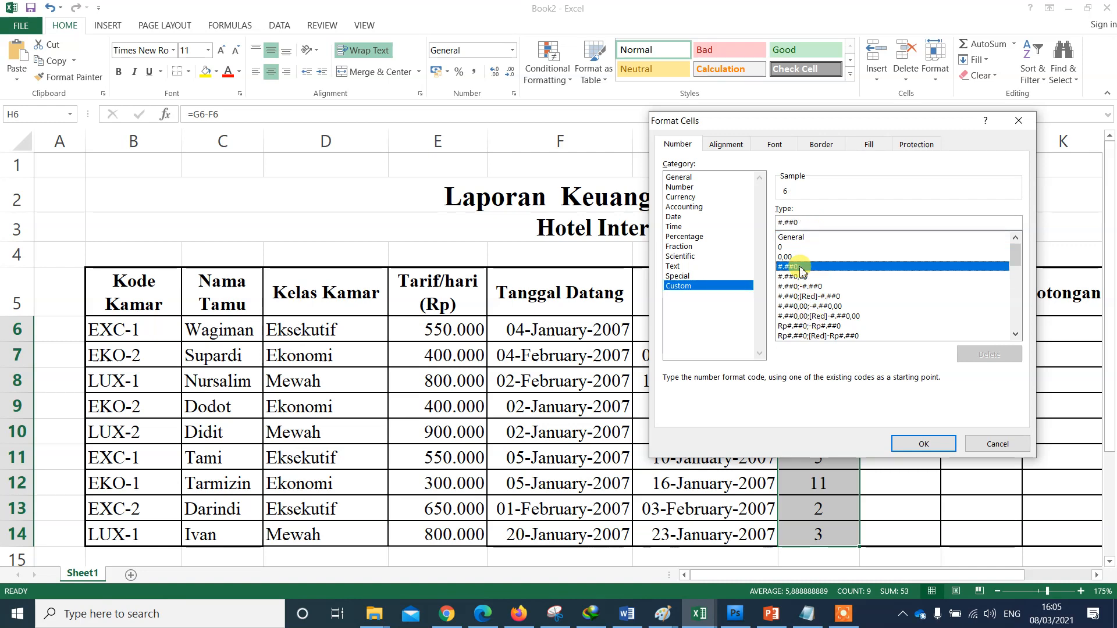
left_click(805, 221)
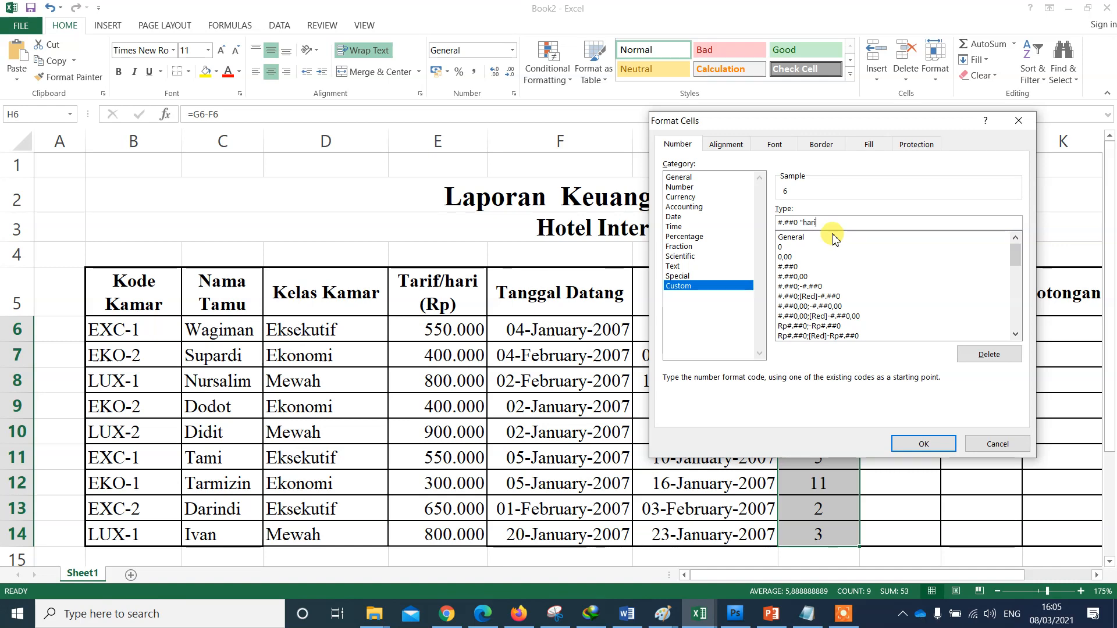
key("Return")
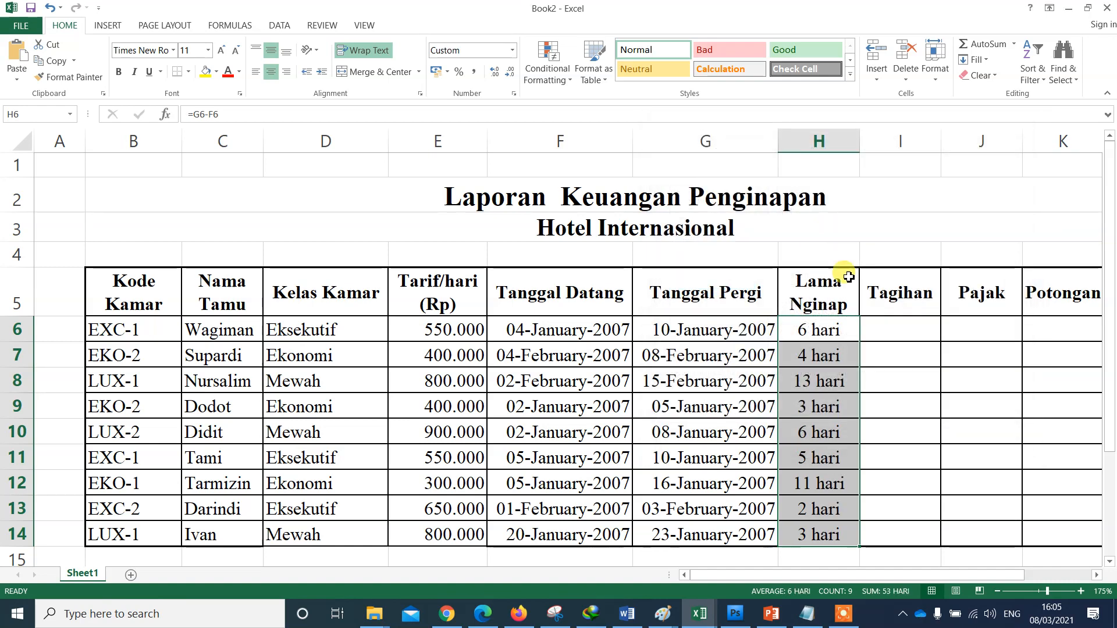
Switch to the Word assignment to read the Tagihan rule under Data yang dicari, and return to the Book2 workbook in Excel
scroll(890, 344, "down", 3)
scroll(893, 347, "up", 4)
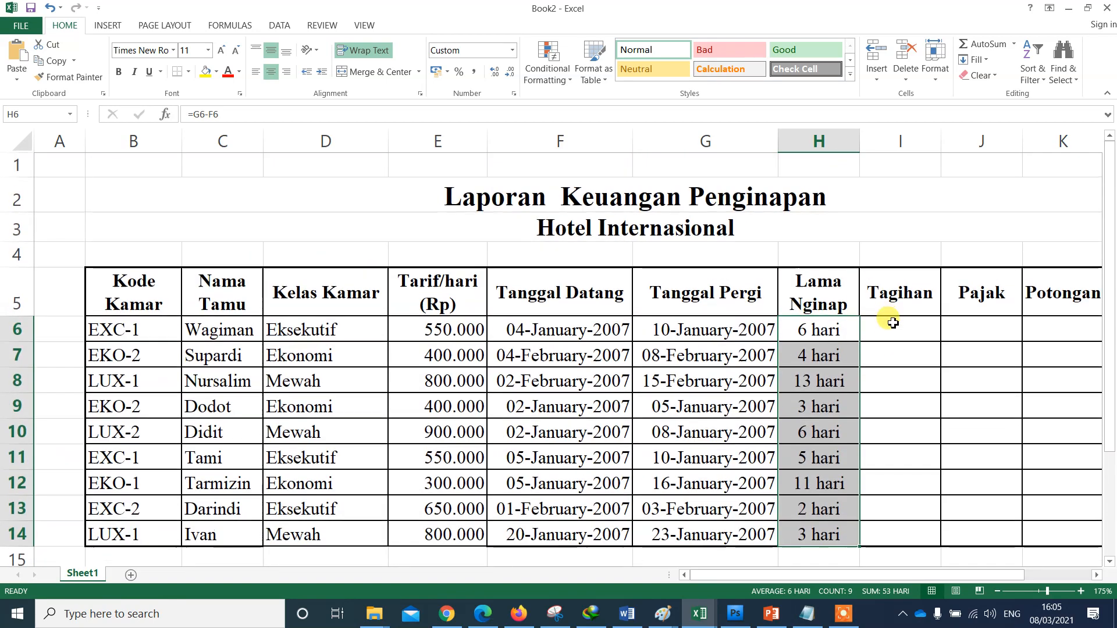
left_click(886, 324)
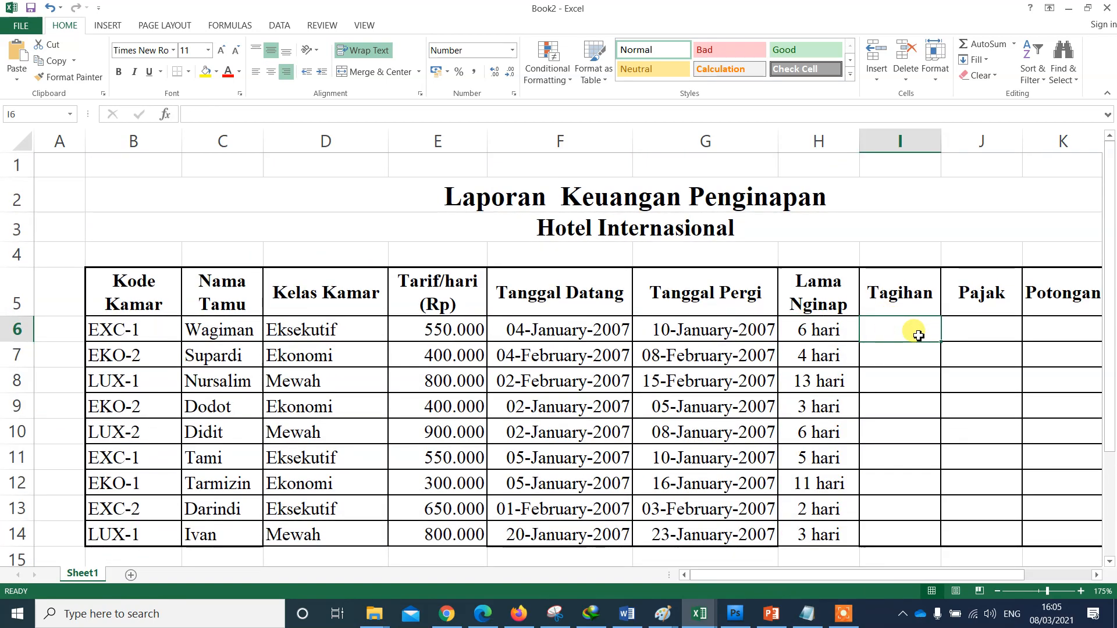
left_click(617, 624)
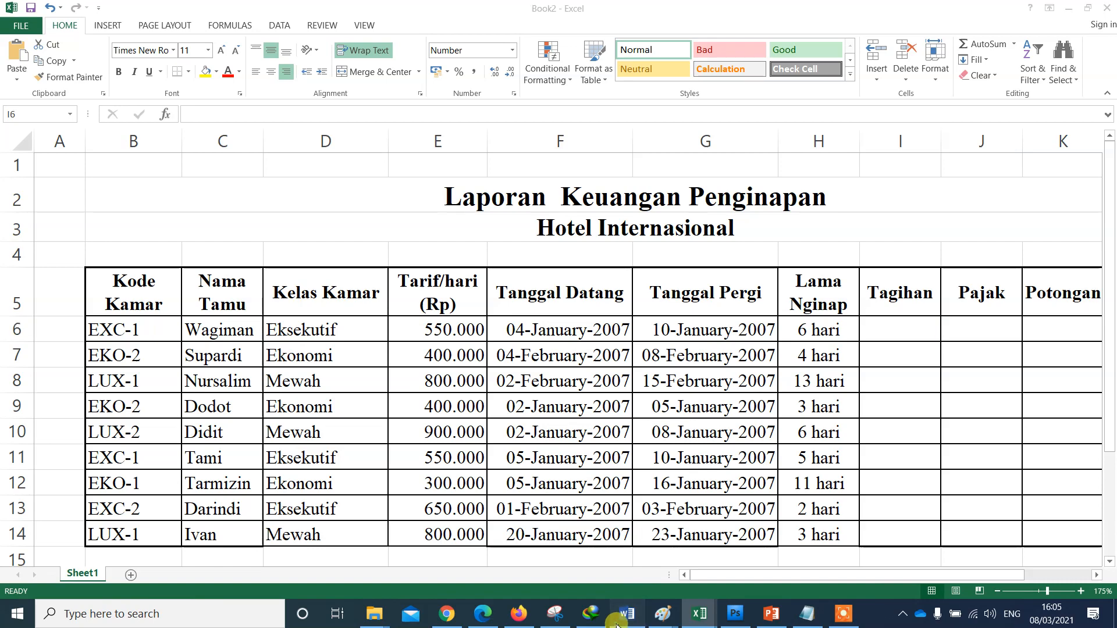
scroll(473, 304, "down", 10)
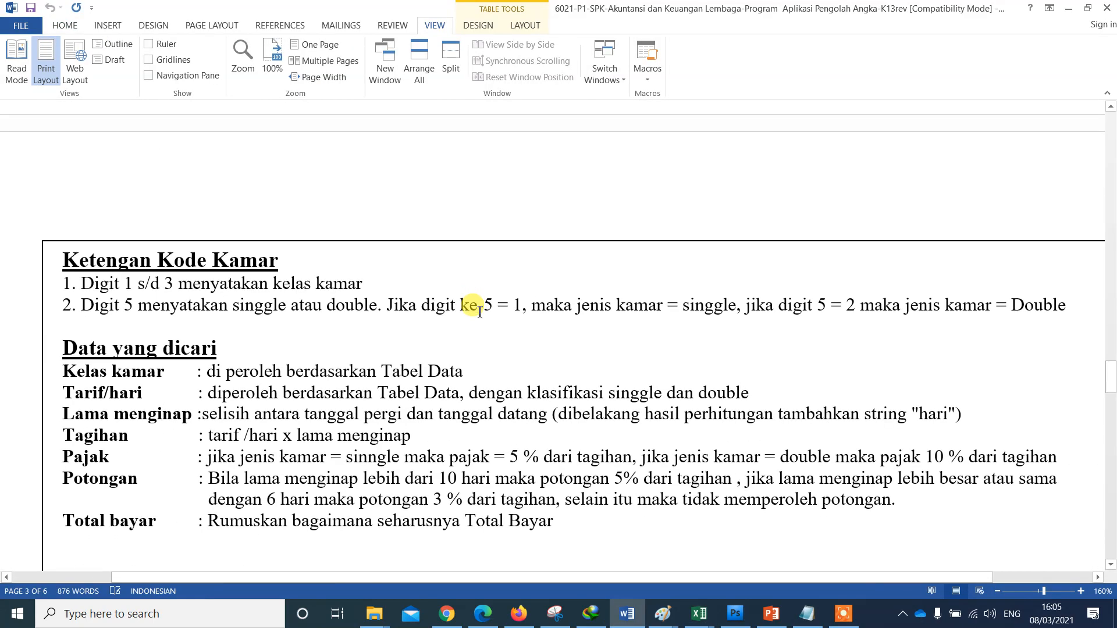
scroll(479, 312, "down", 1)
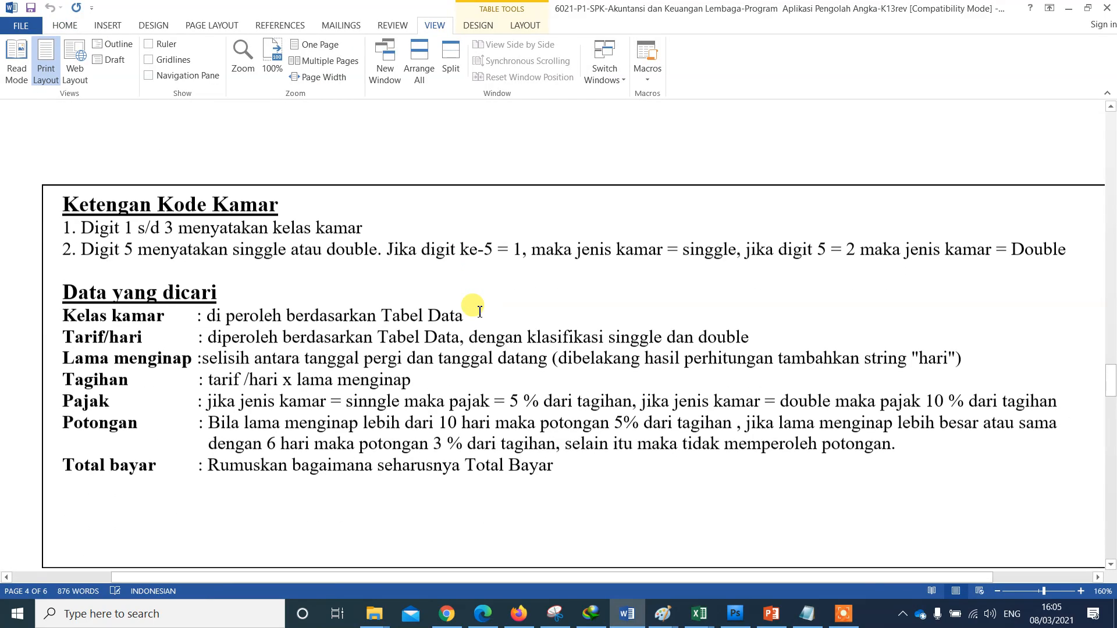
left_click(232, 381)
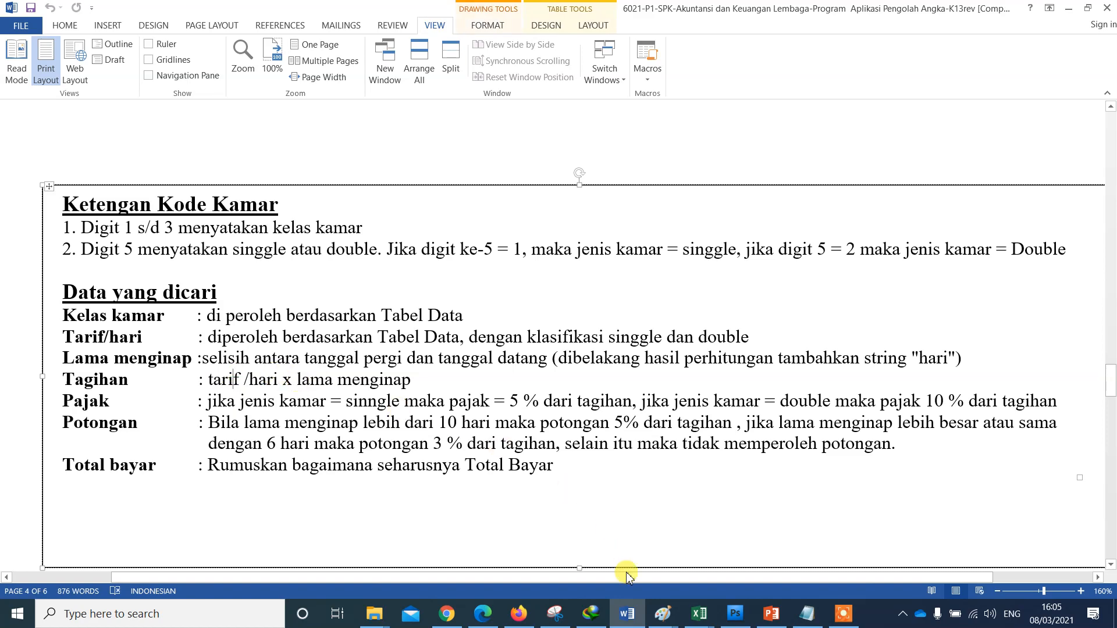
mouse_move(699, 614)
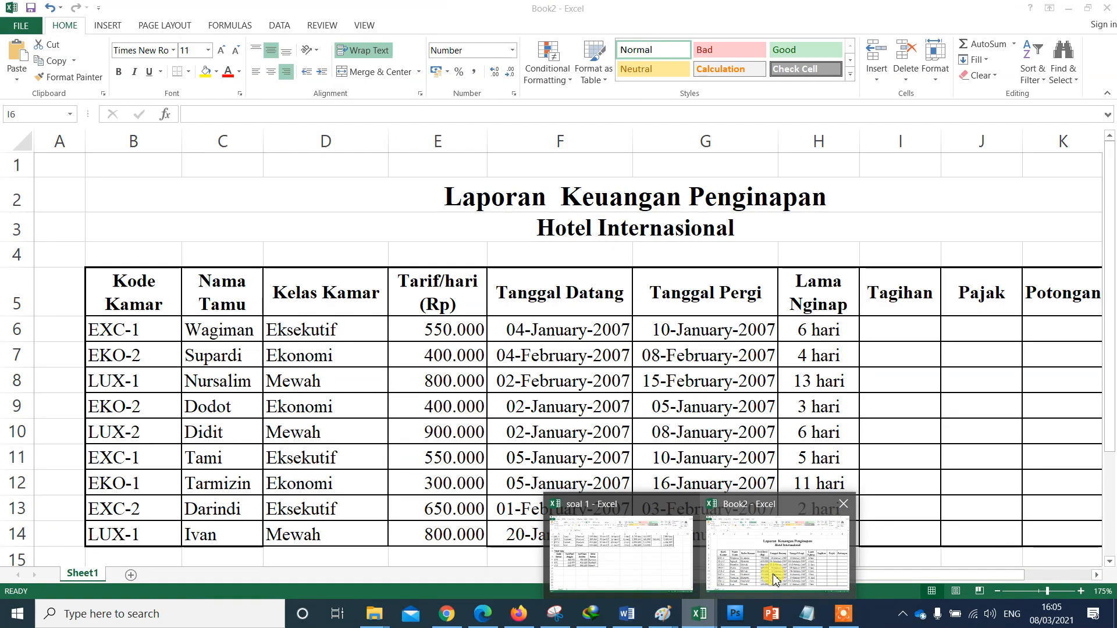
left_click(776, 579)
Calculate Tagihan in I6 by multiplying the daily rate by the length of stay with =E6*H6
left_click(885, 326)
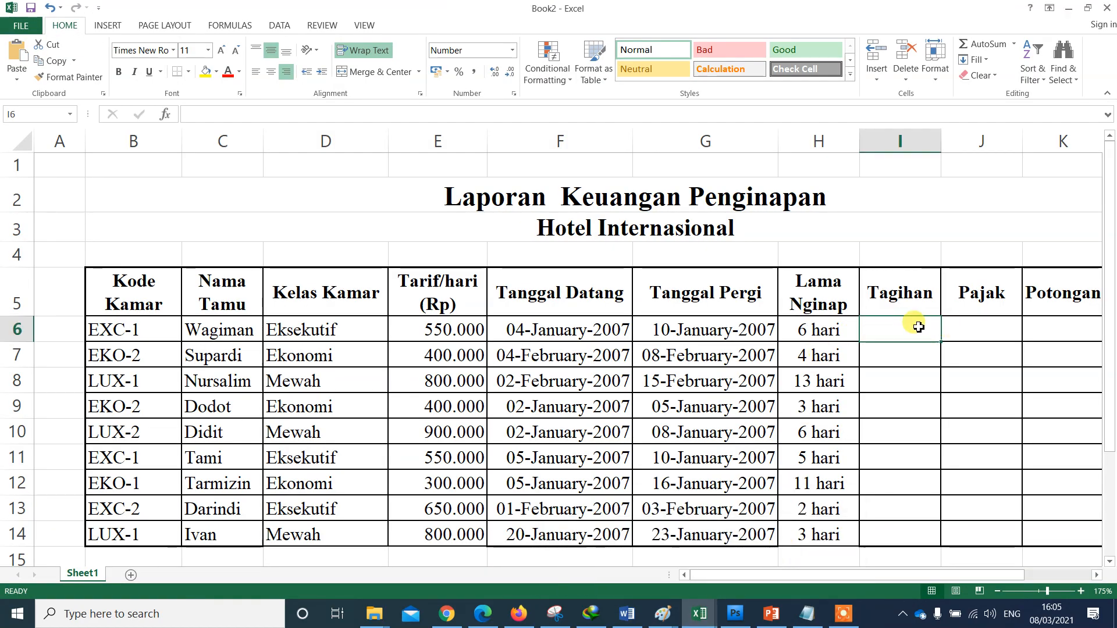
type("=")
key("Left")
key("Left")
key("Left")
key("Left")
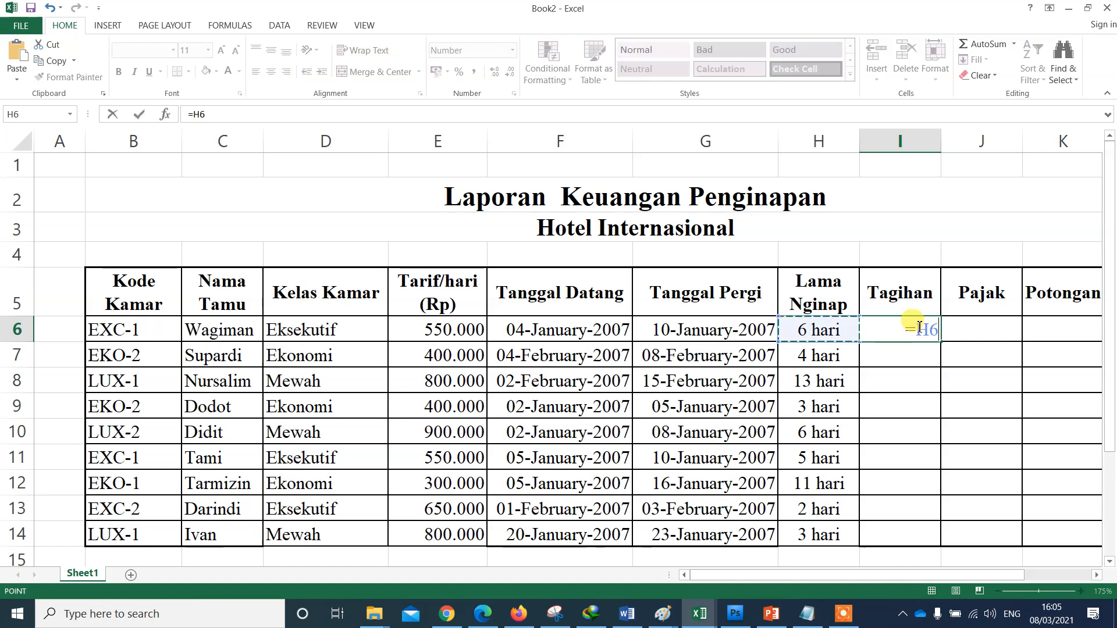
key("Right")
key("Left")
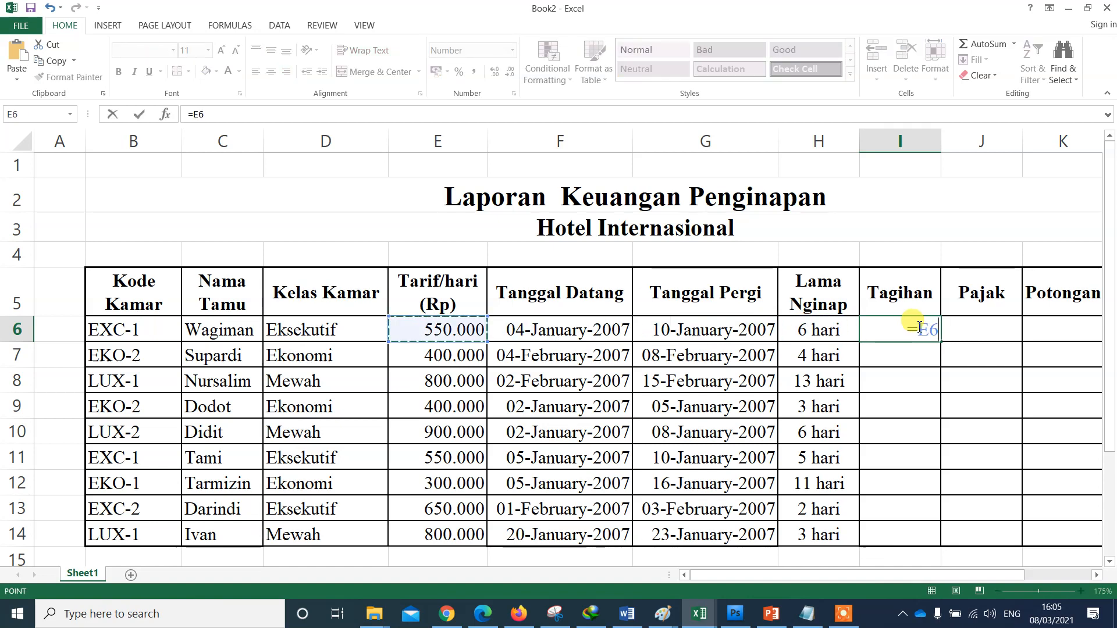
type("*")
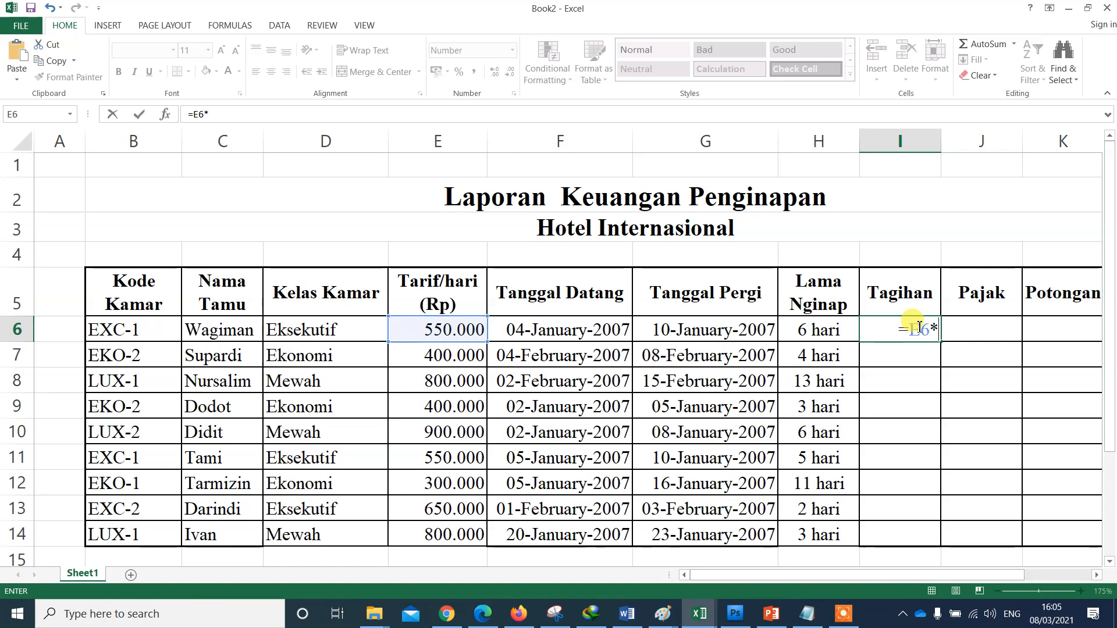
key("Left")
key("Return")
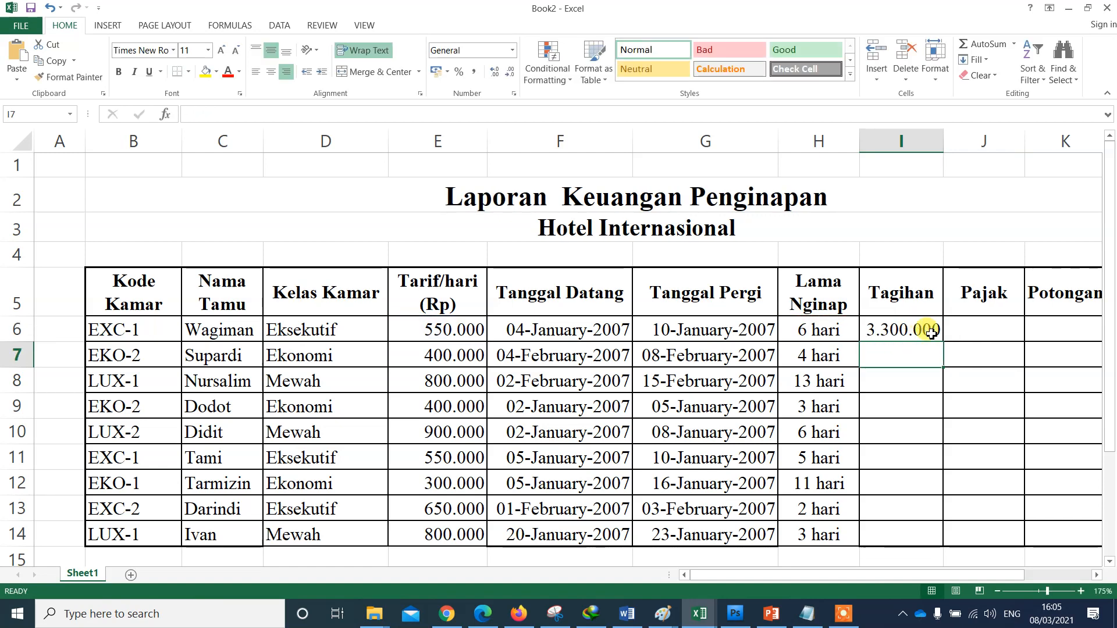
Fill the Tagihan formula down to I14 and autofit column I to its contents
left_click(919, 327)
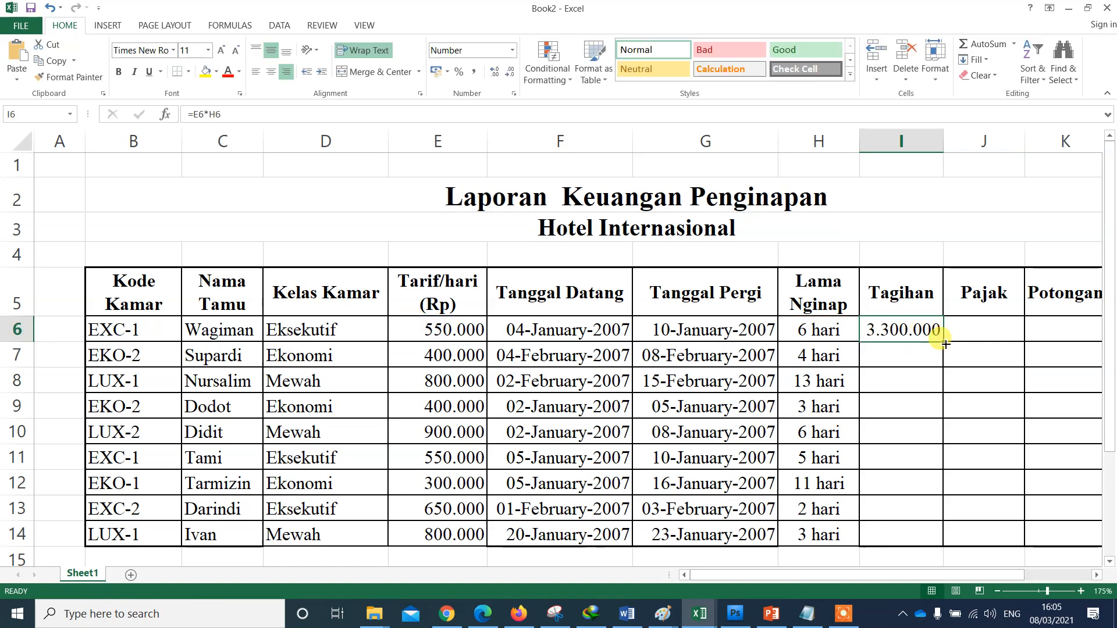
double_click(945, 343)
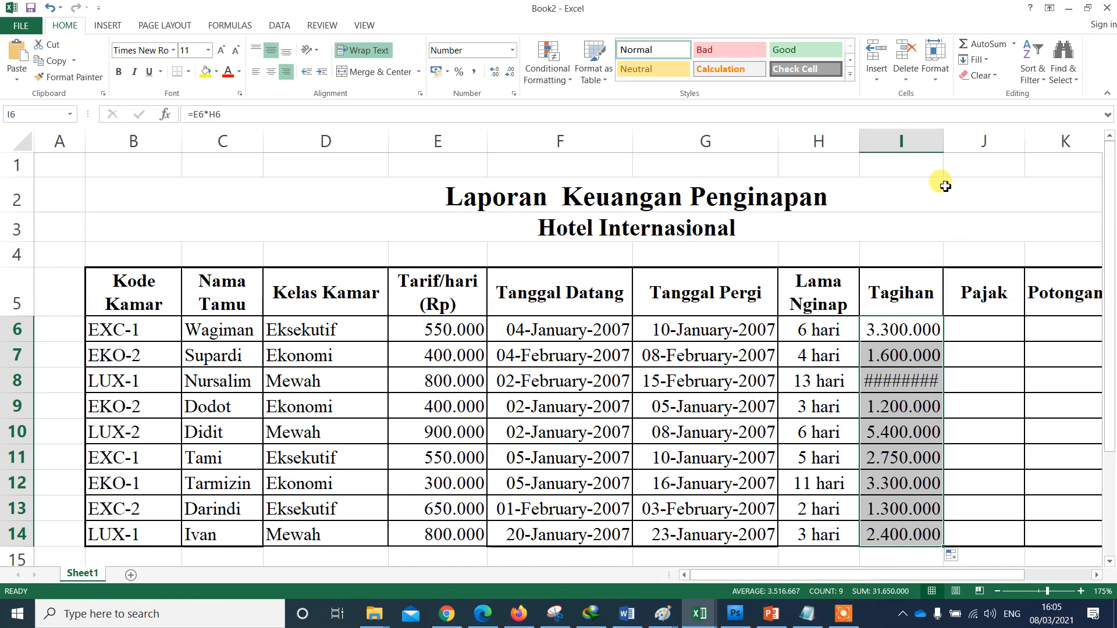
double_click(943, 145)
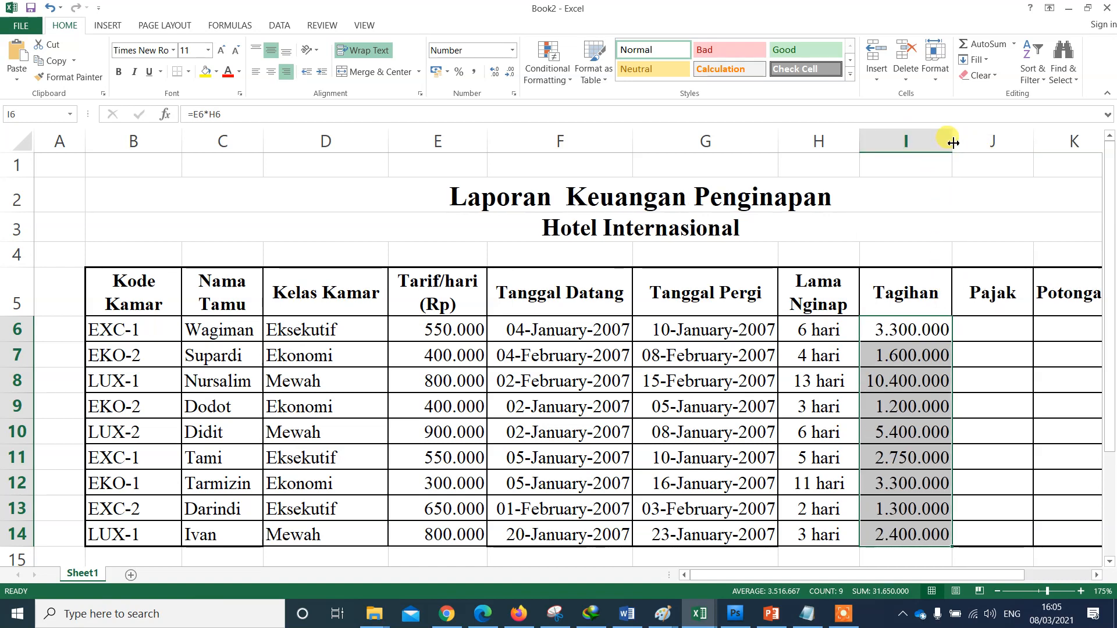
Check the Pajak rule in the Word assignment and return to the Book2 workbook in Excel with J6 selected
left_click(996, 333)
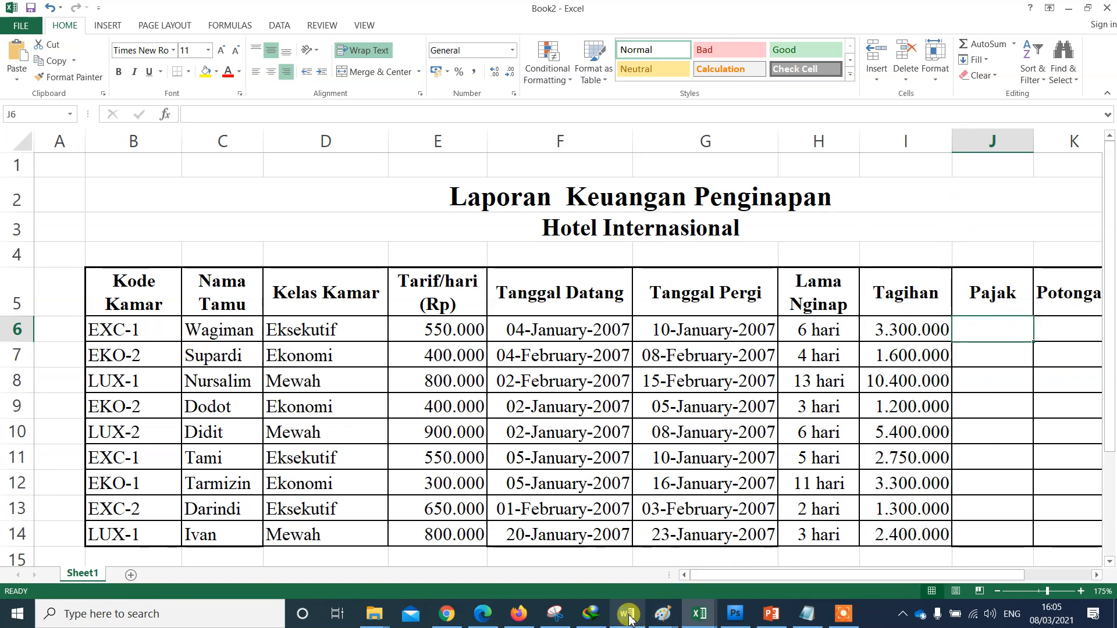
mouse_move(629, 618)
left_click(632, 533)
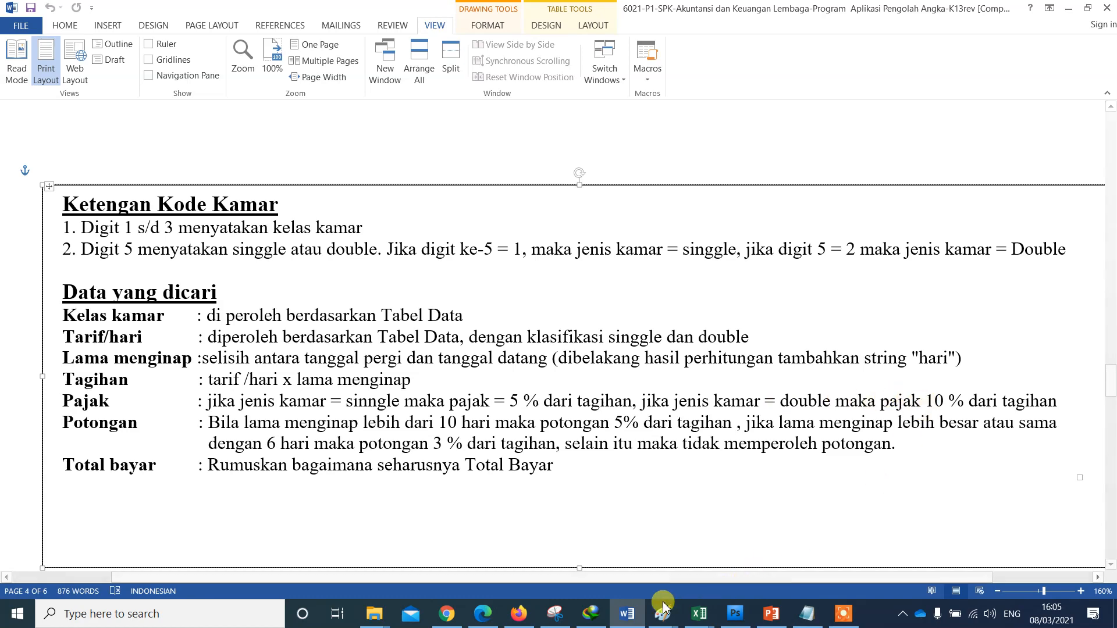
mouse_move(699, 615)
left_click(797, 573)
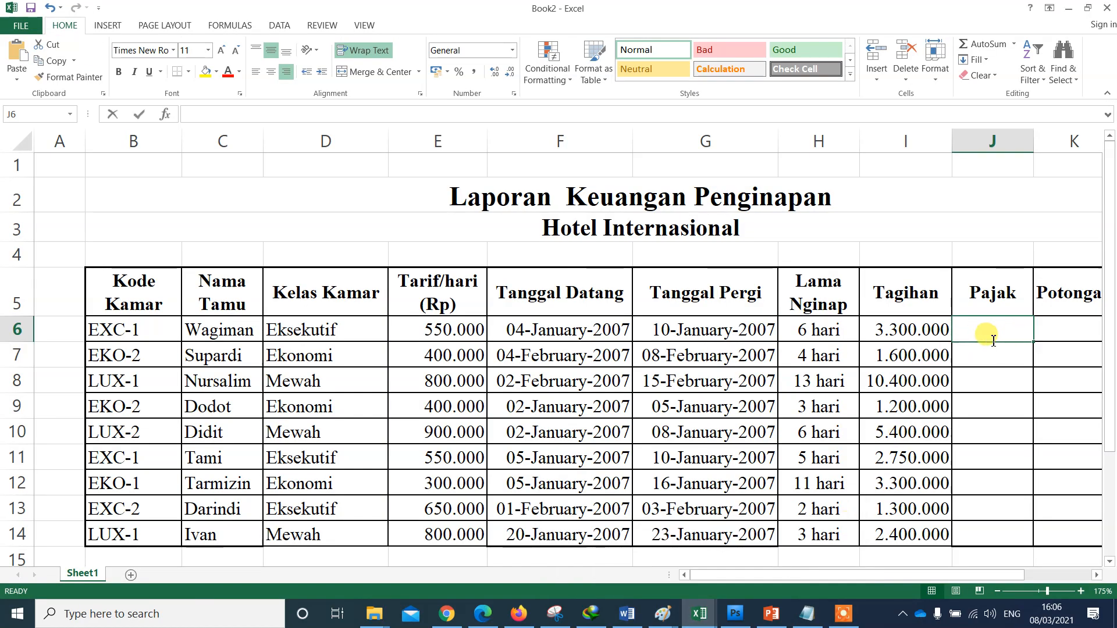
Enter the Pajak rate formula =IF(RIGHT(B6;1)="1";5%;10%) in J6
type("=if*")
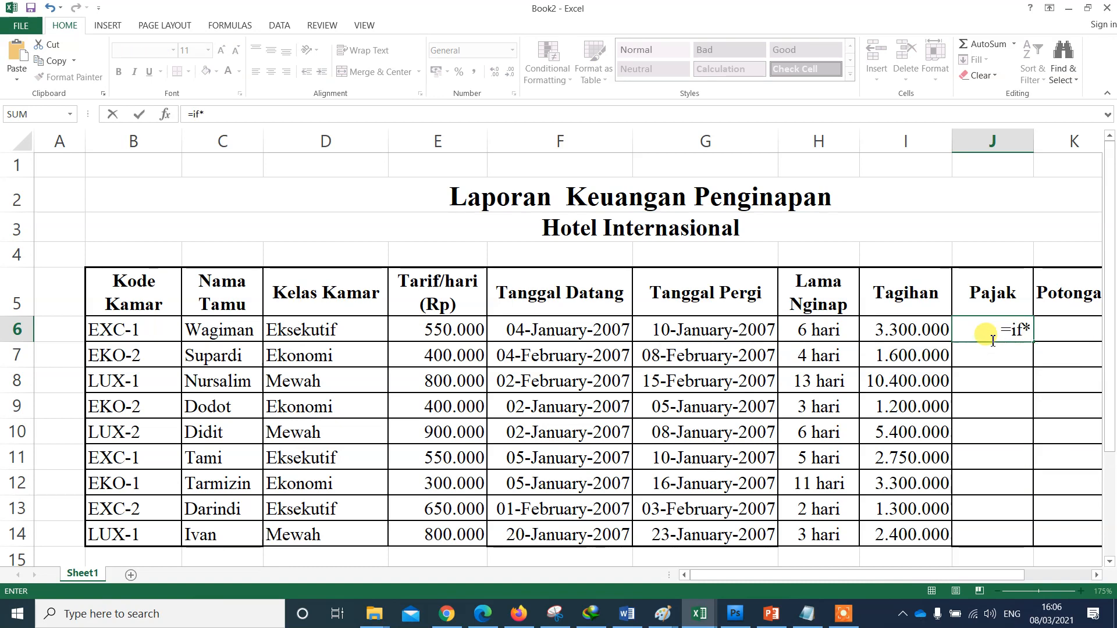
key("BackSpace")
type("(")
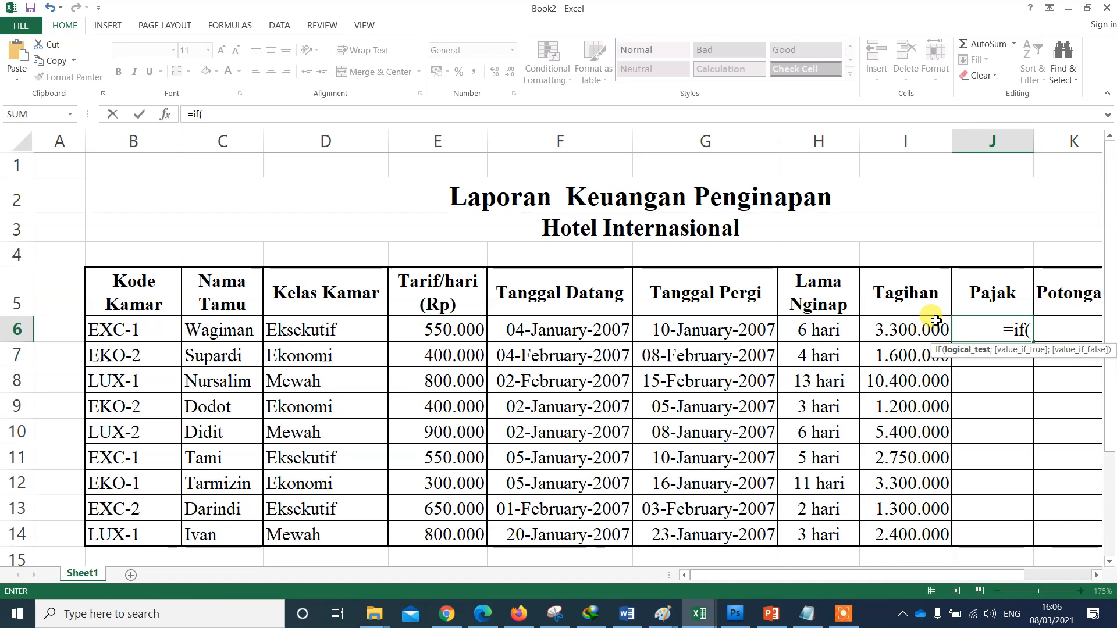
type("right(")
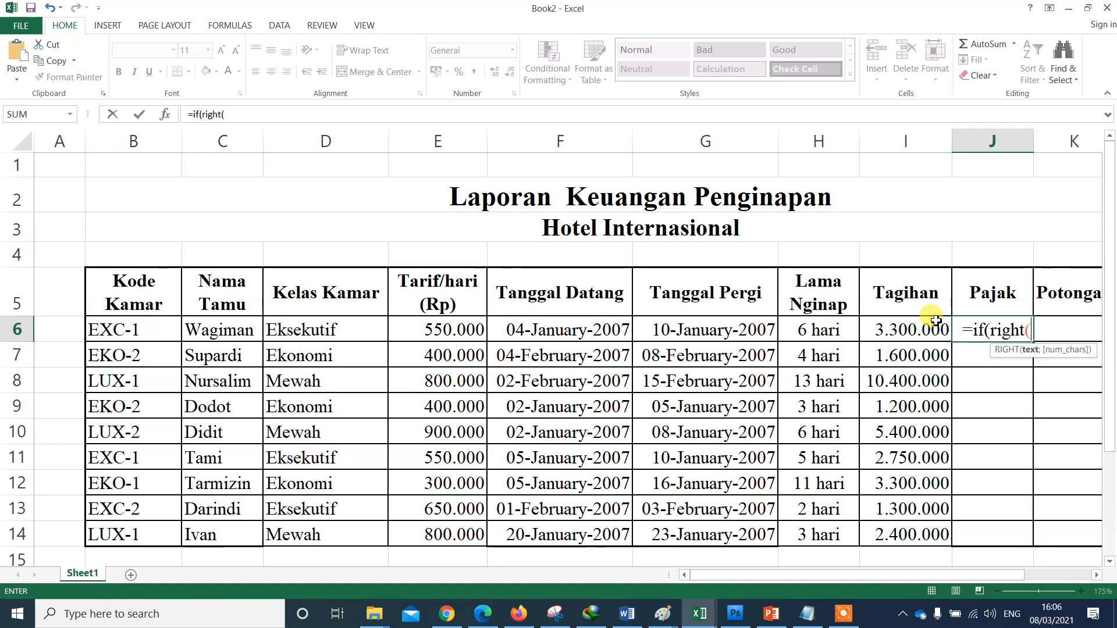
type("B6")
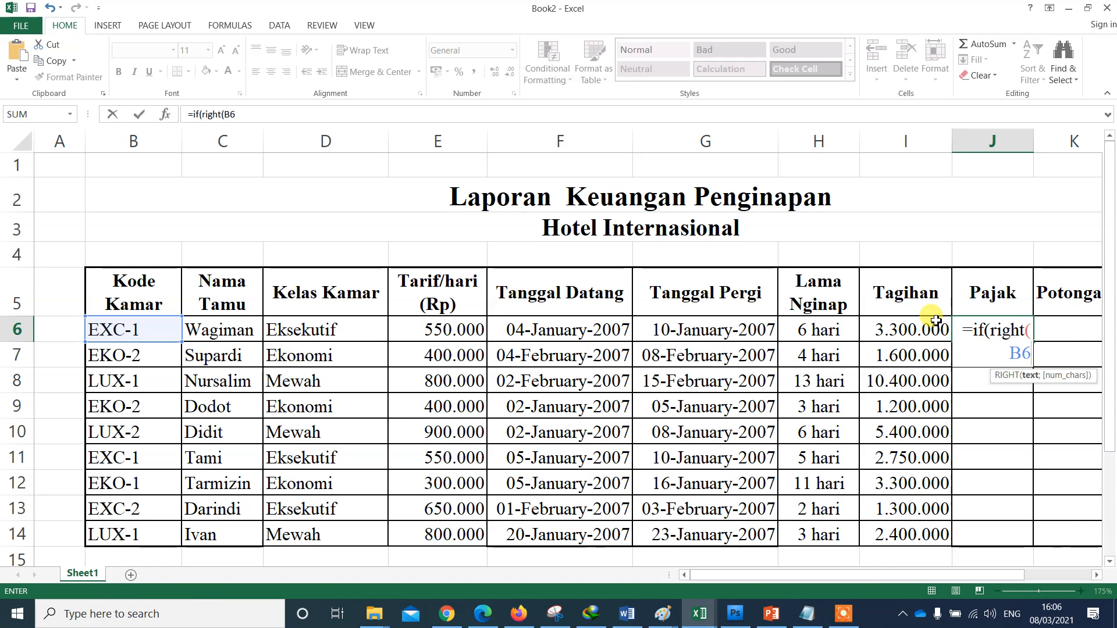
type(";1)")
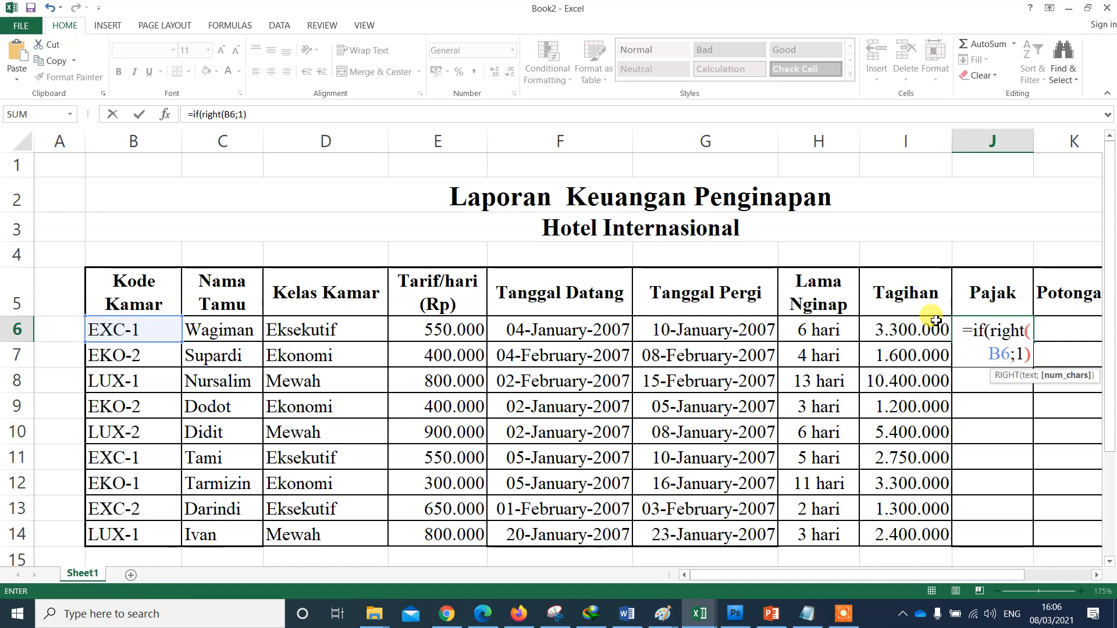
type("=\"1\"")
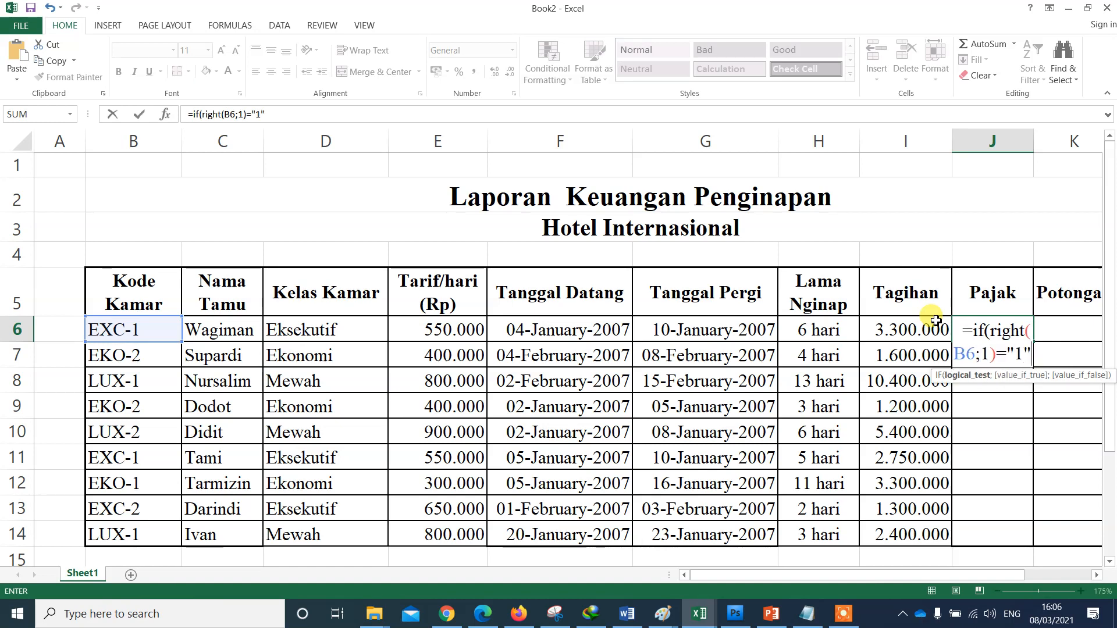
type(";")
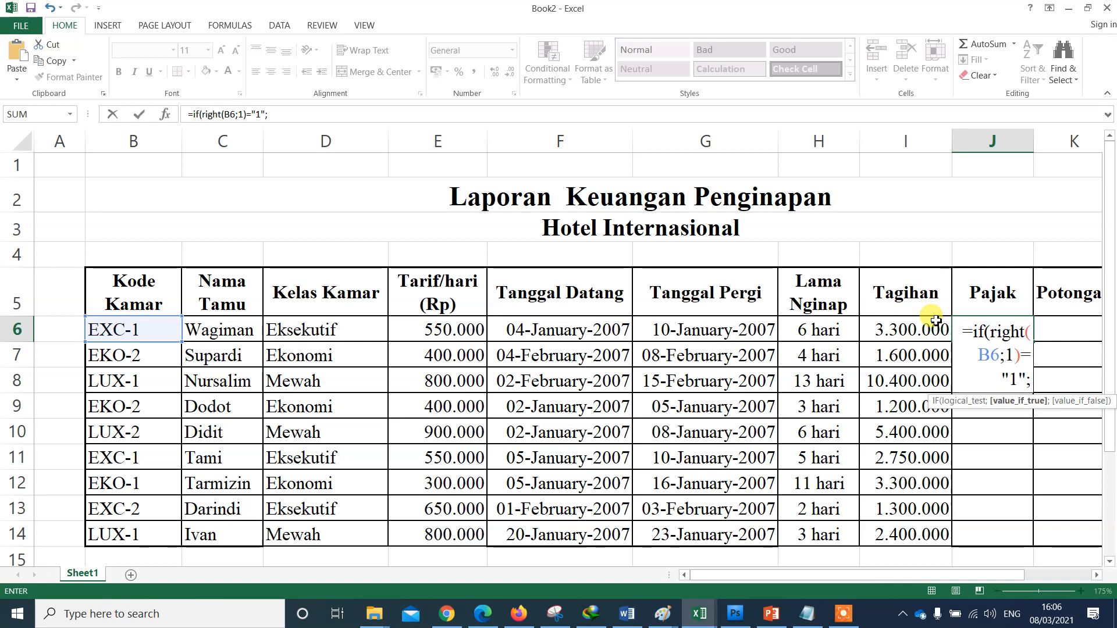
type("5%")
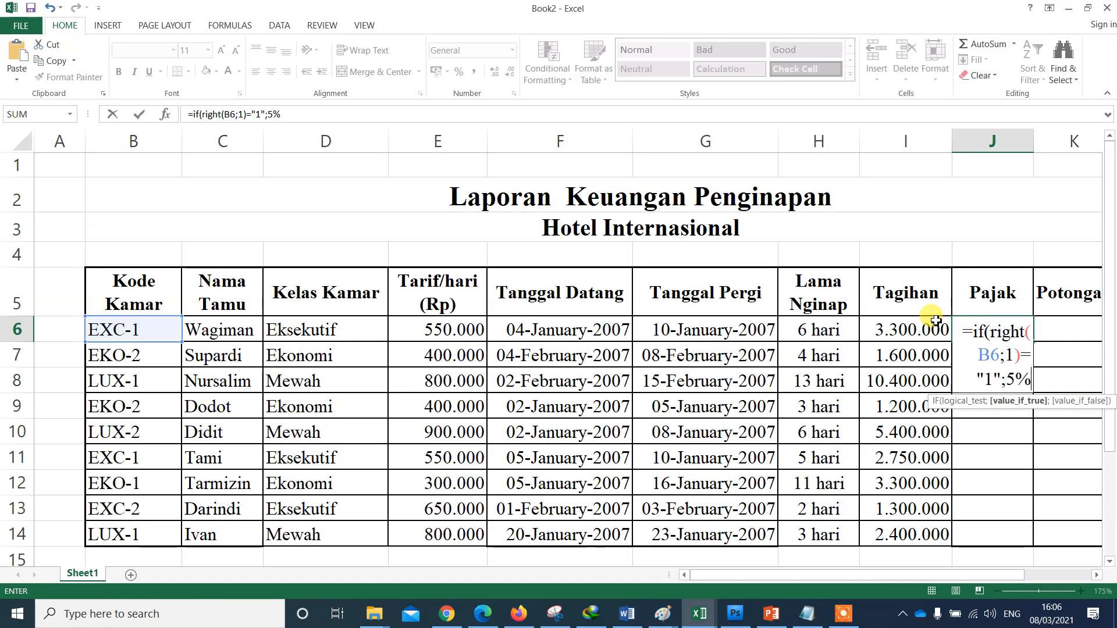
type(";10%")
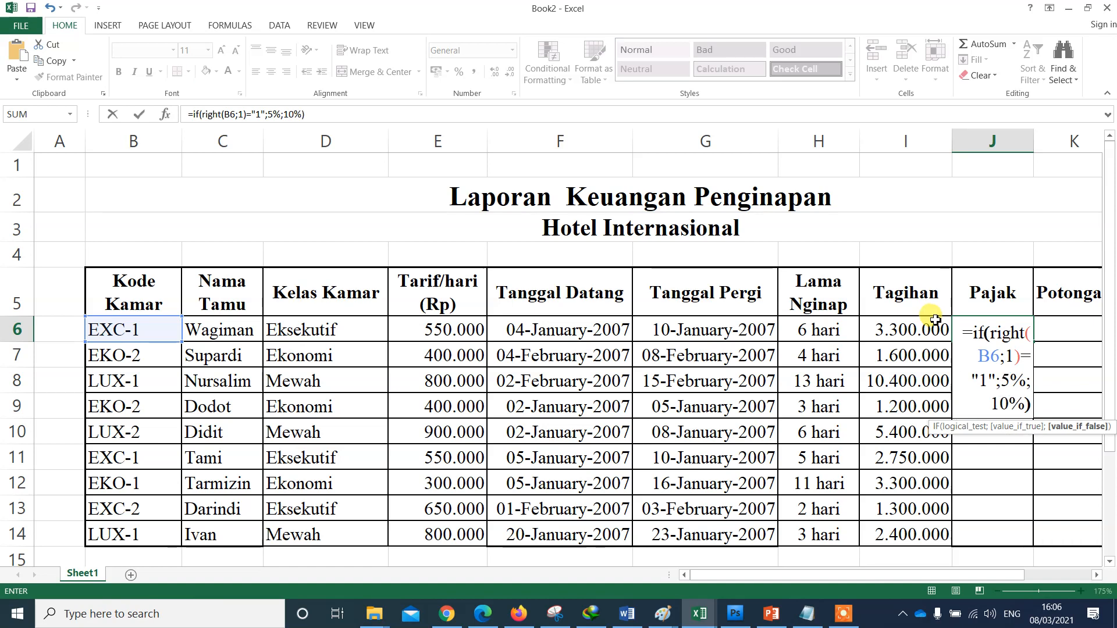
key("Return")
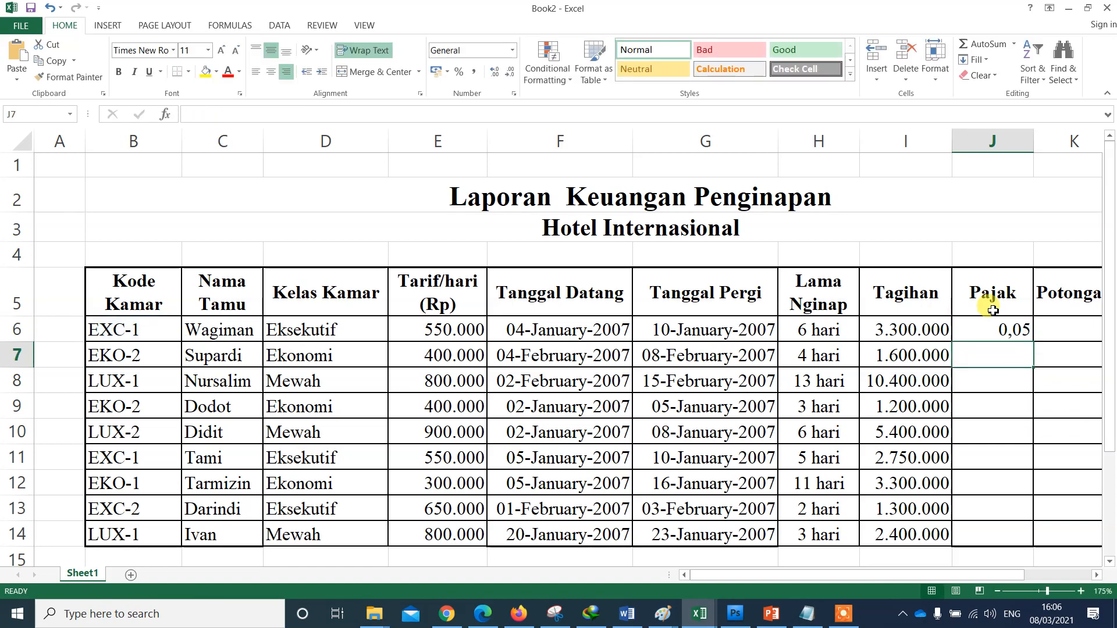
Fill the Pajak formula down to J14, try the Percent style on J6:J14, and replace it with the Comma [0] style
left_click(1024, 337)
double_click(1033, 343)
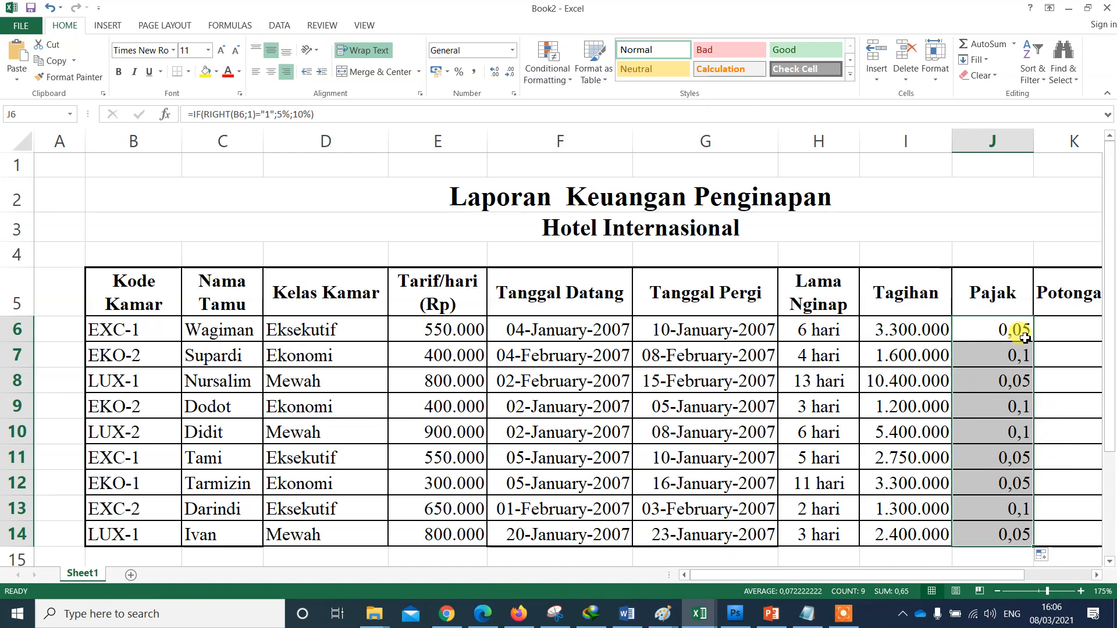
left_click(459, 72)
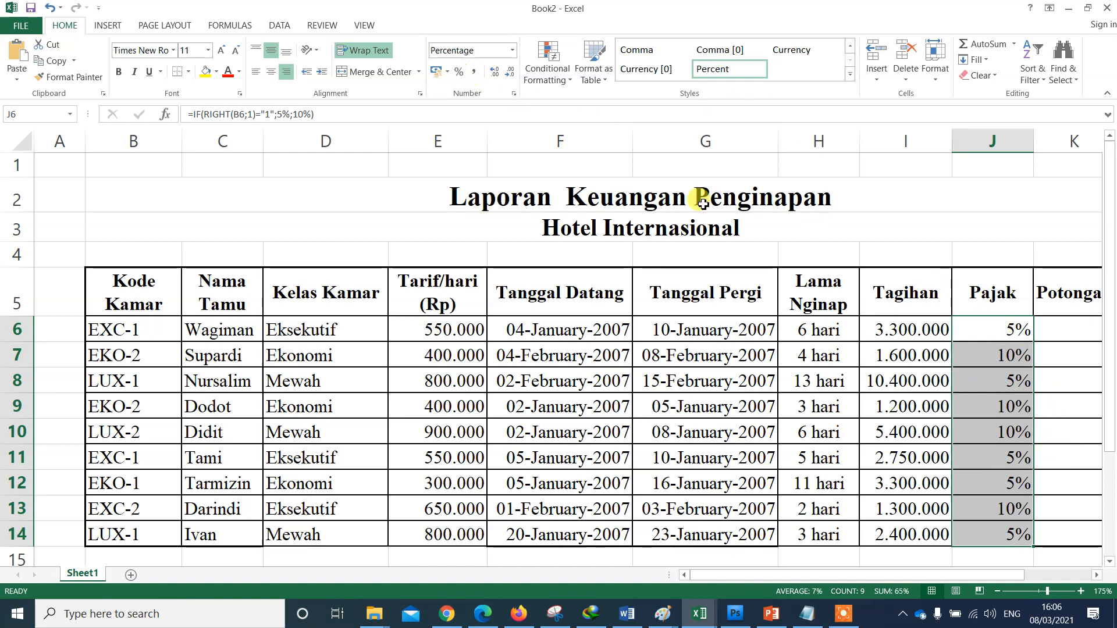
left_click(473, 72)
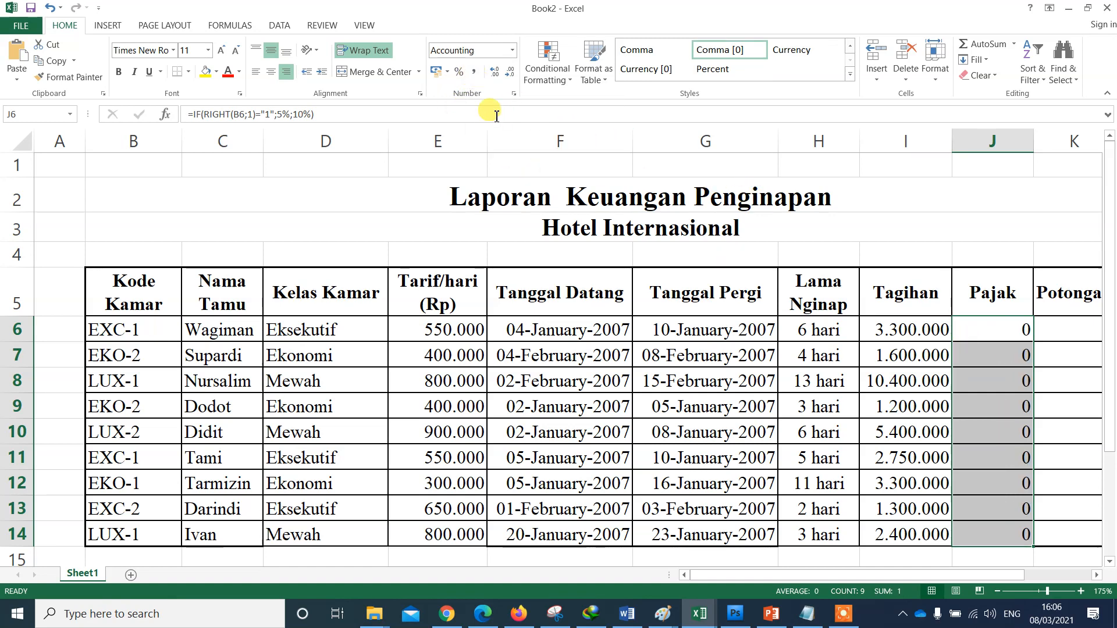
Multiply the Pajak rate in J6 by Tagihan, making the formula =IF(RIGHT(B6;1)="1";5%;10%)*I6
left_click(990, 325)
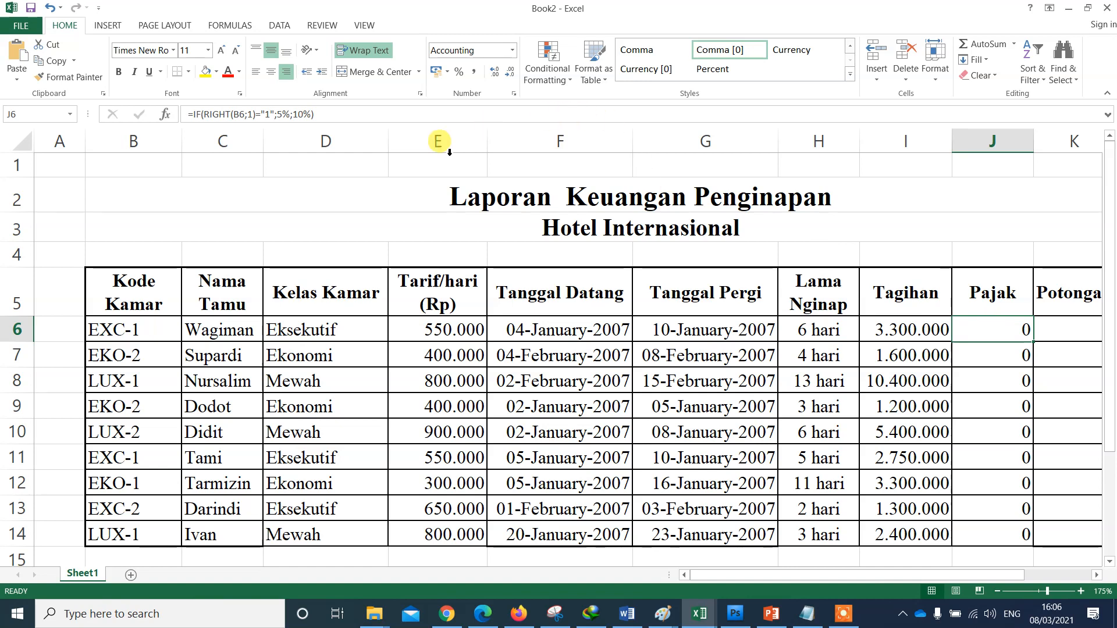
left_click(436, 113)
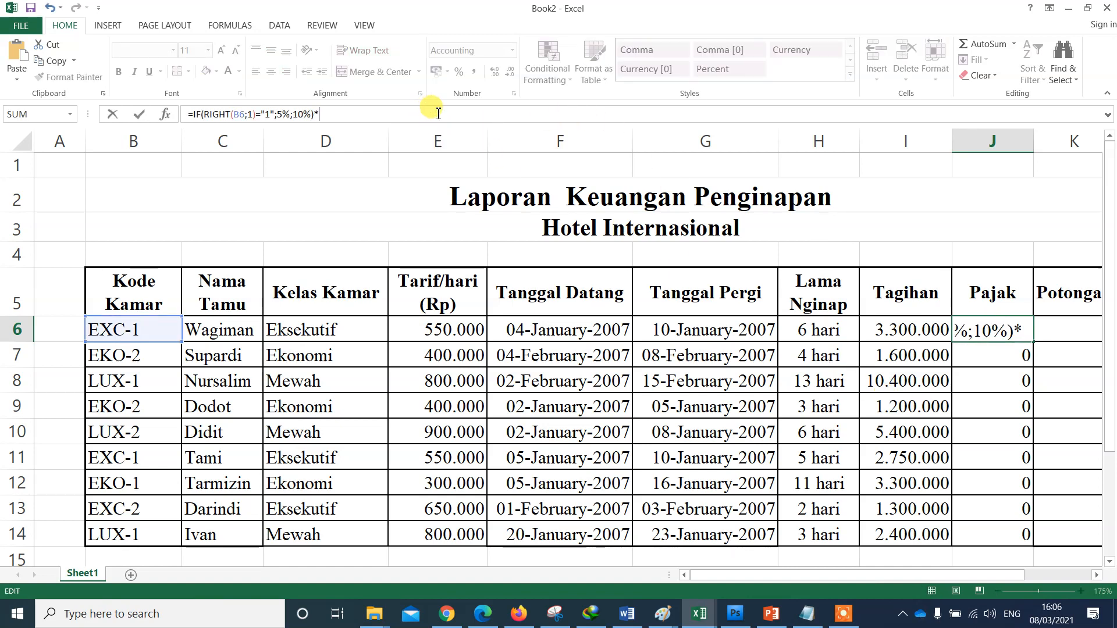
left_click(885, 333)
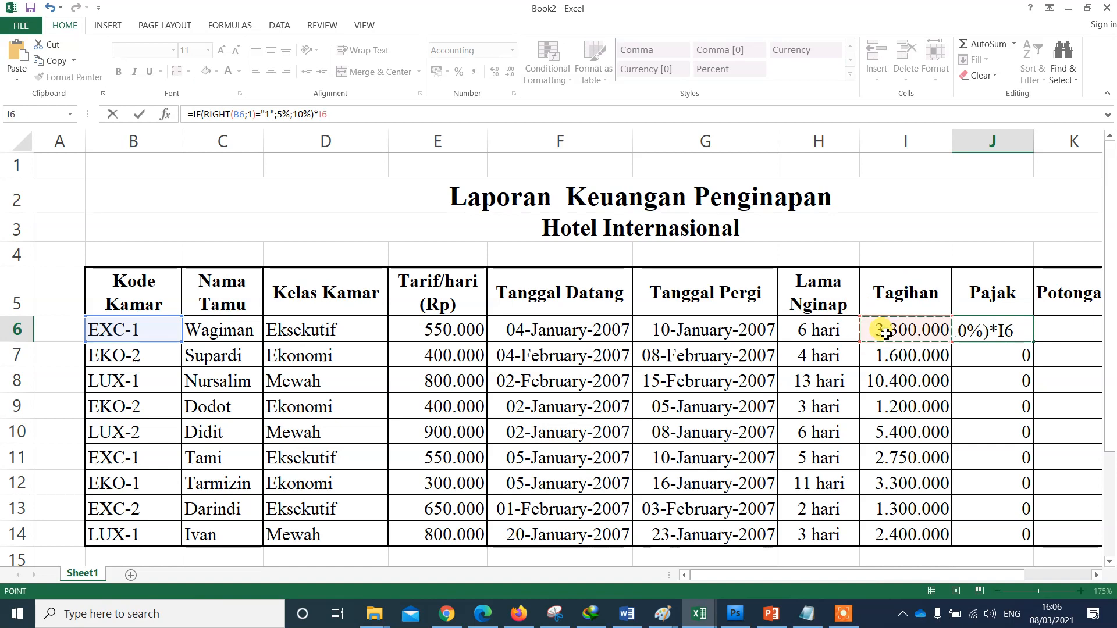
key("Return")
left_click(989, 321)
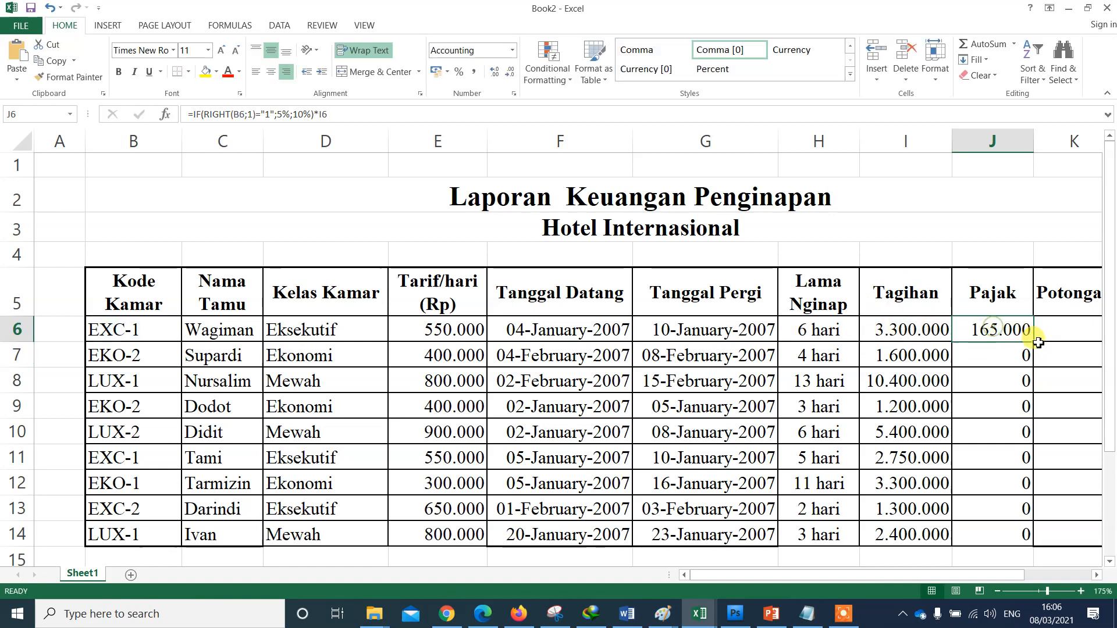
Fill the Pajak formula from J6 down to J14, and check the Potongan rule in the Word assignment before returning to Book2 in Excel
double_click(1035, 342)
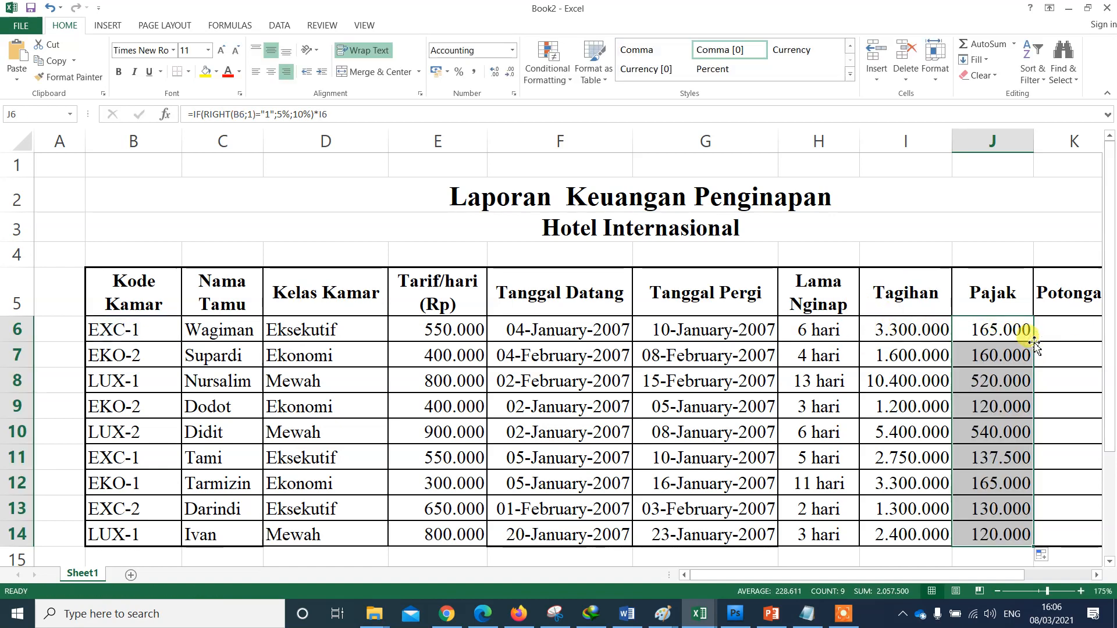
left_click_drag(775, 576, 854, 579)
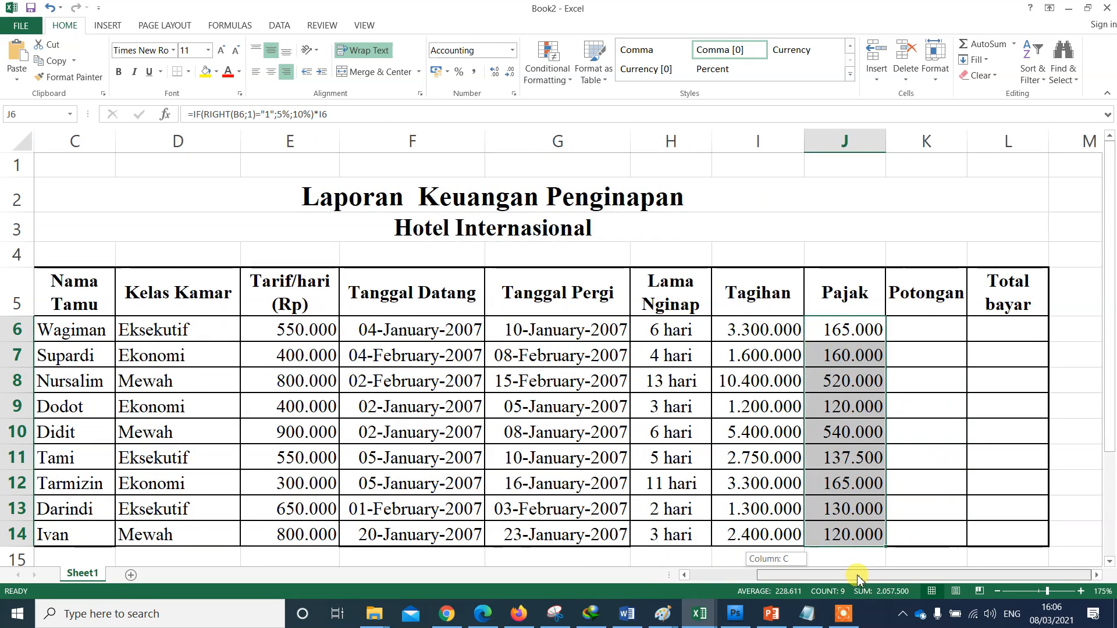
left_click(617, 619)
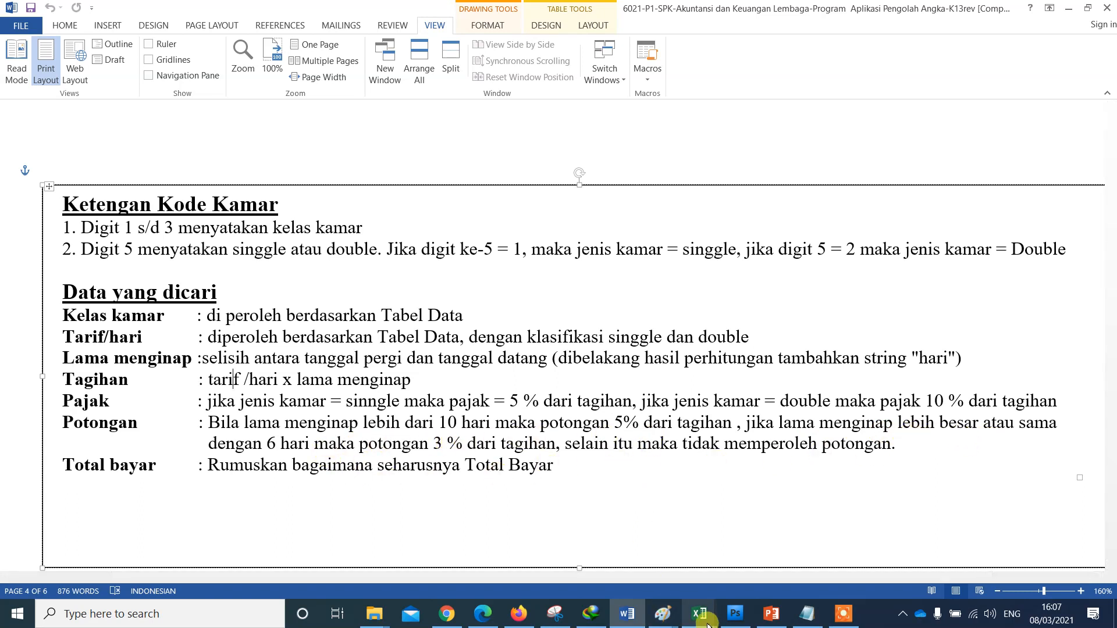
mouse_move(698, 614)
left_click(779, 561)
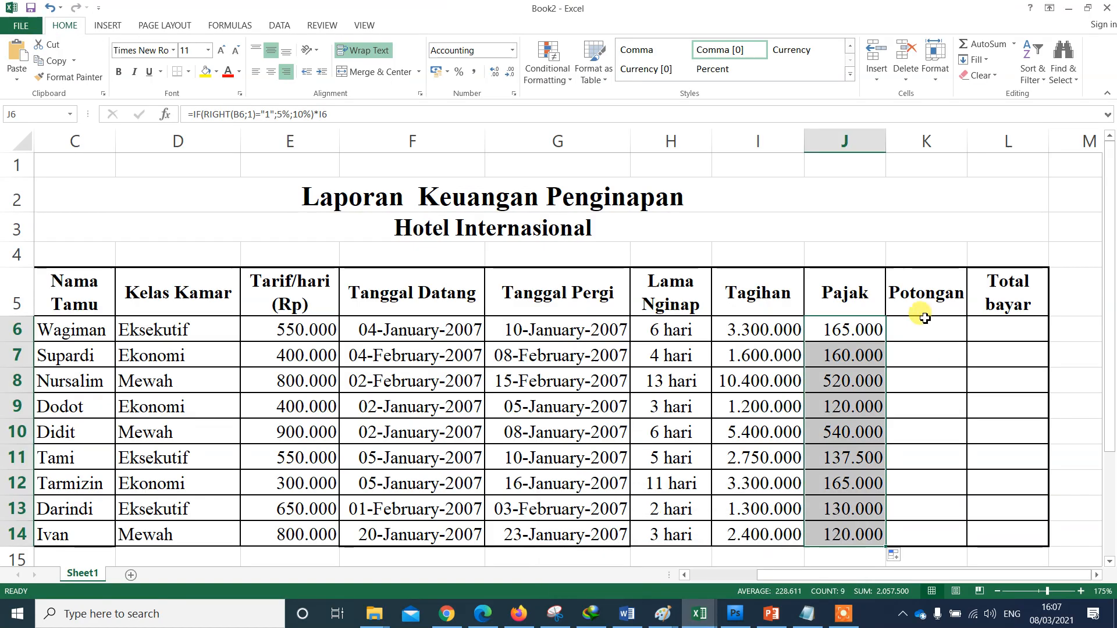
Try to enter the Potongan rate formula =IF(H6>10;10%;H6>=6;3%;0) in K6
left_click(889, 319)
type("=if(")
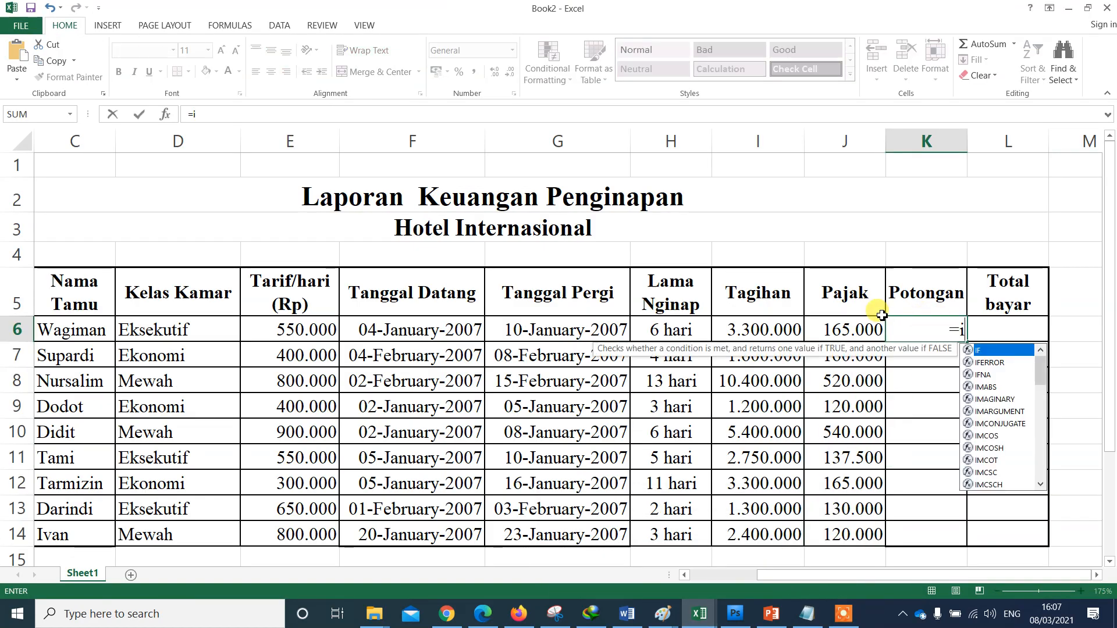
key("Left")
key("Left")
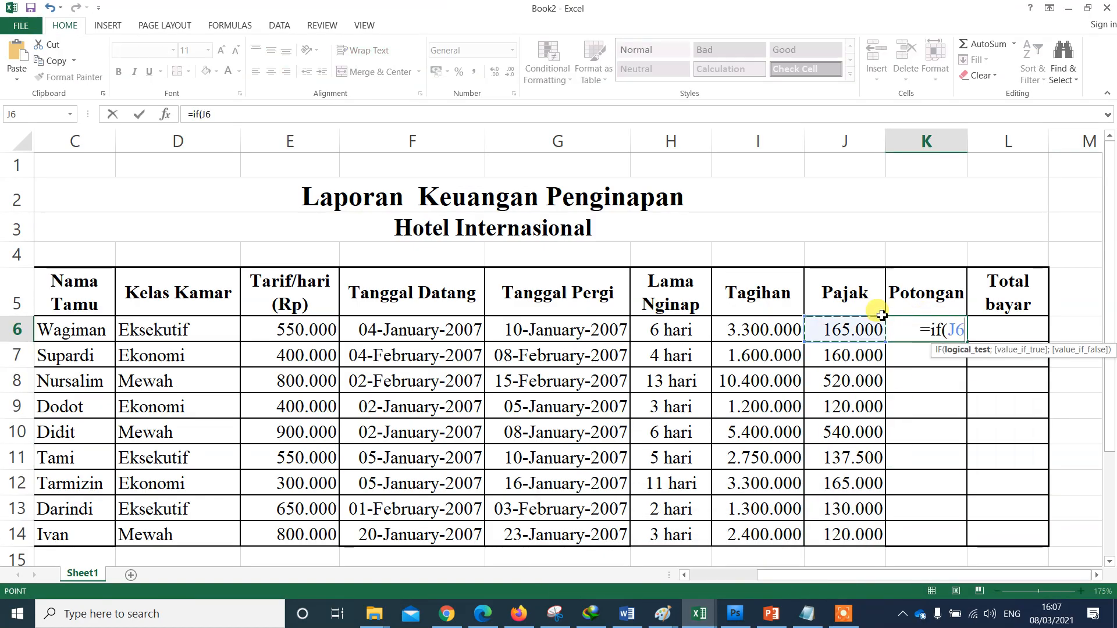
key("Left")
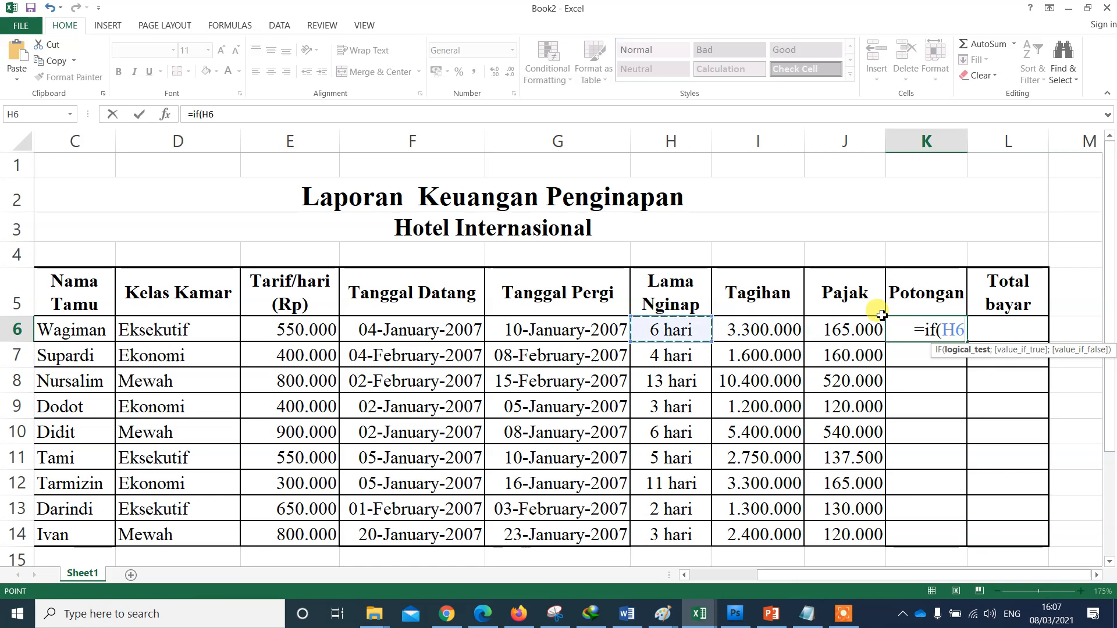
type(">10;")
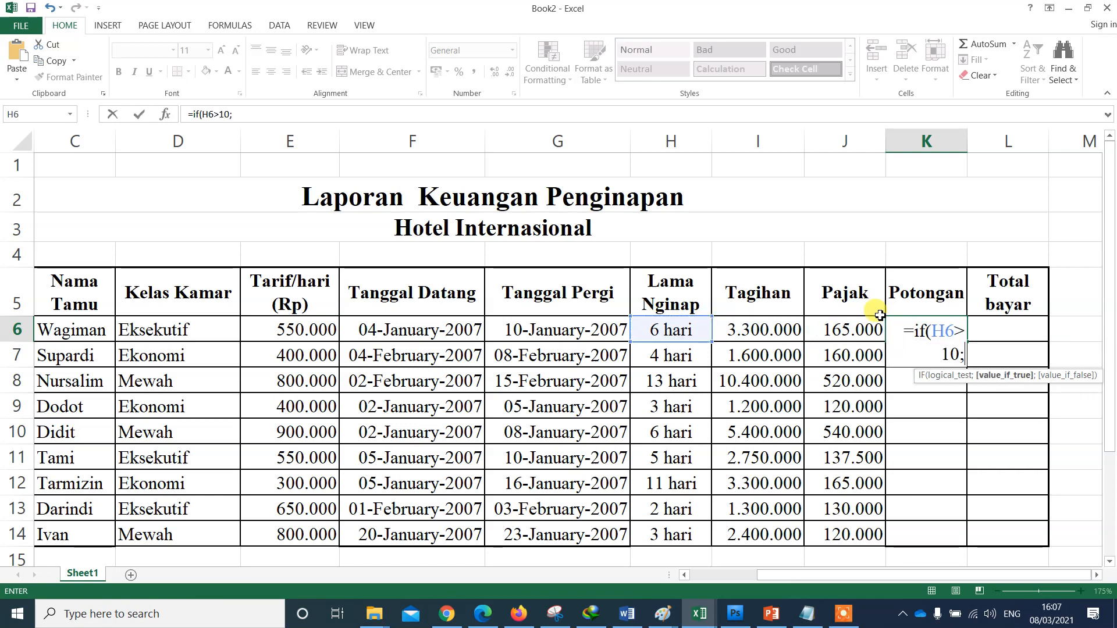
type("10")
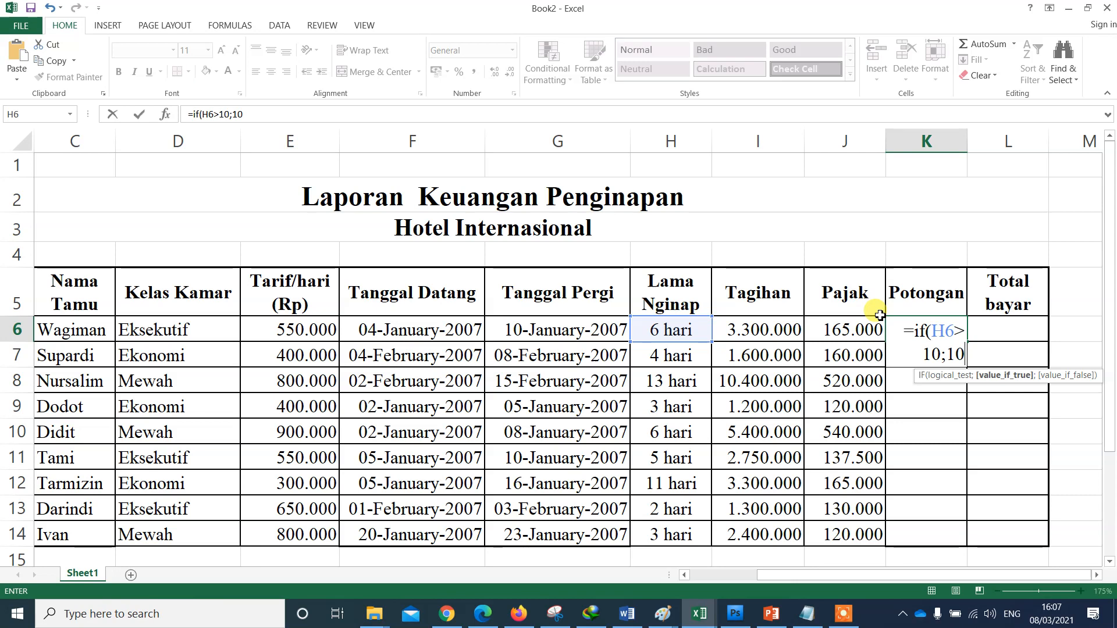
type("%;")
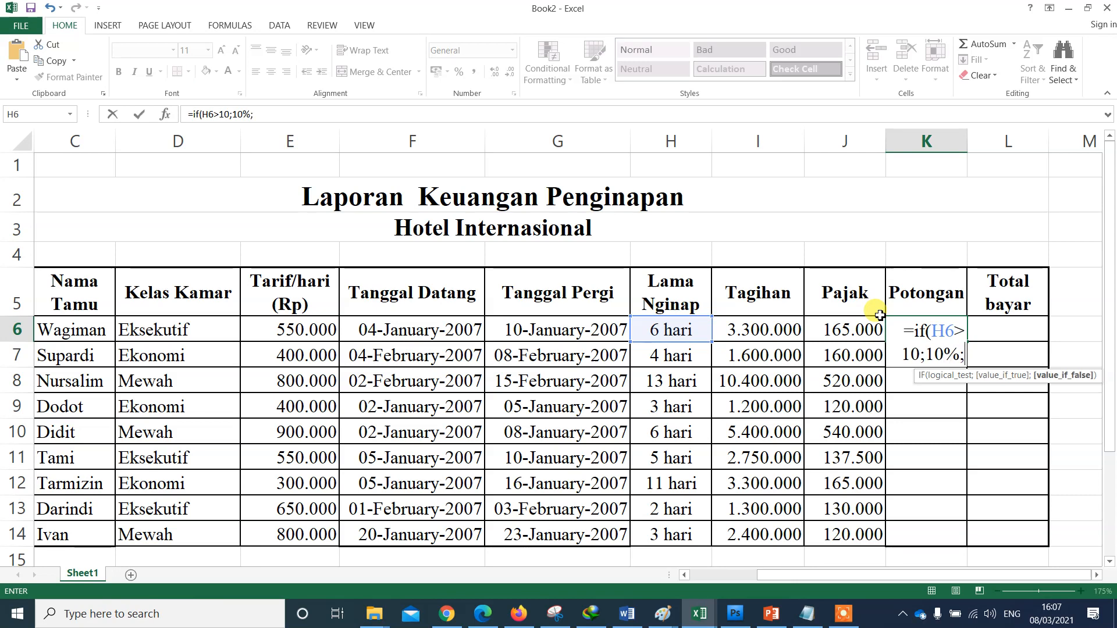
left_click(698, 330)
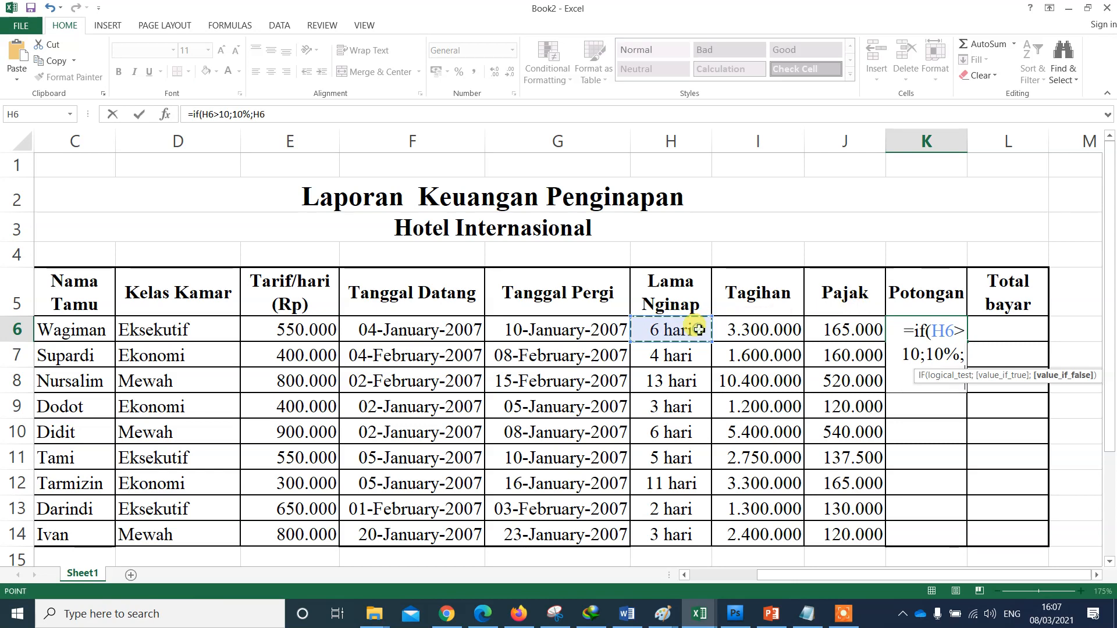
type(">=")
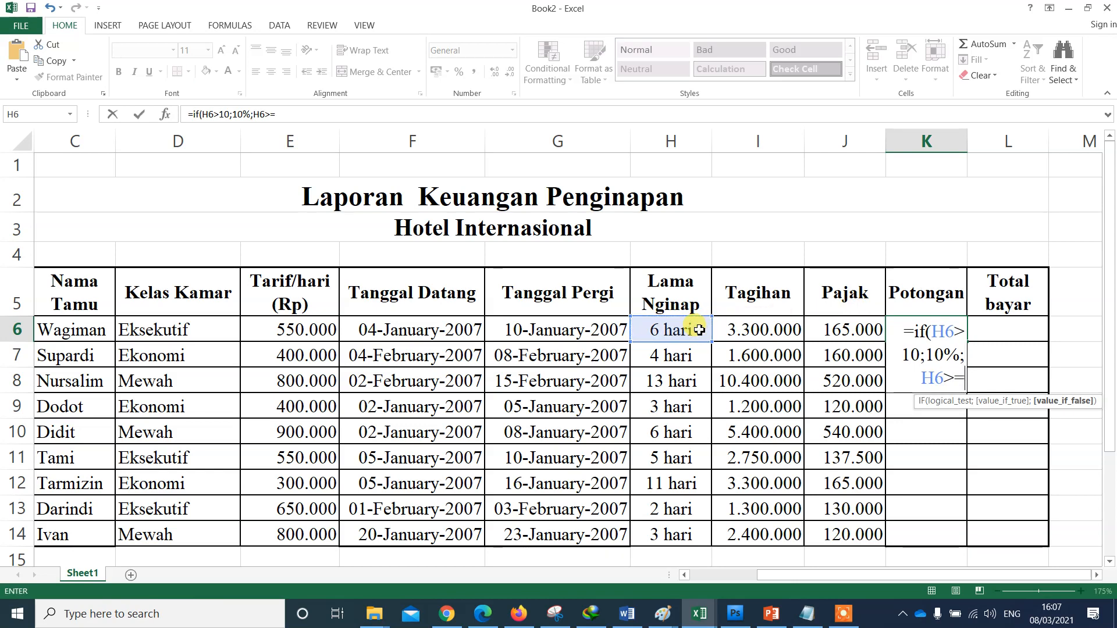
type("6;3%")
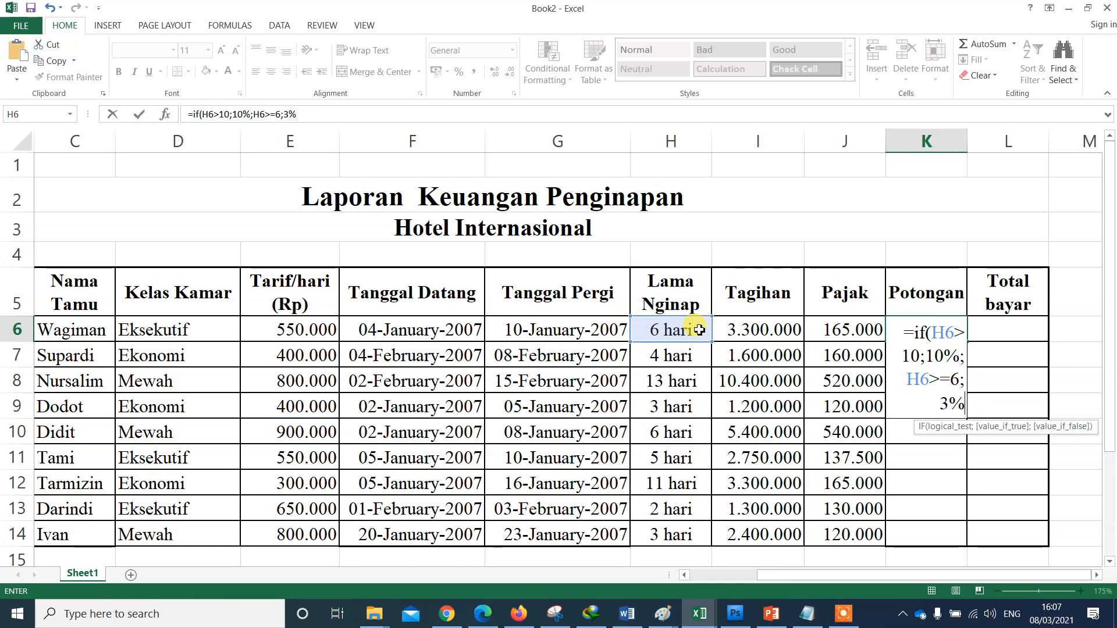
type(";0")
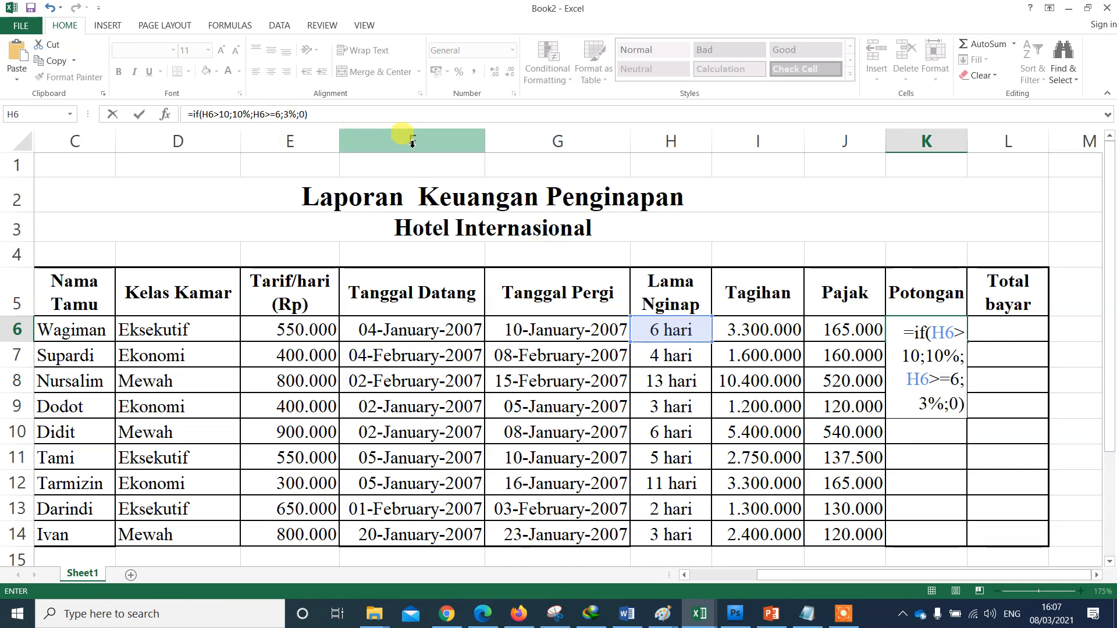
key("Return")
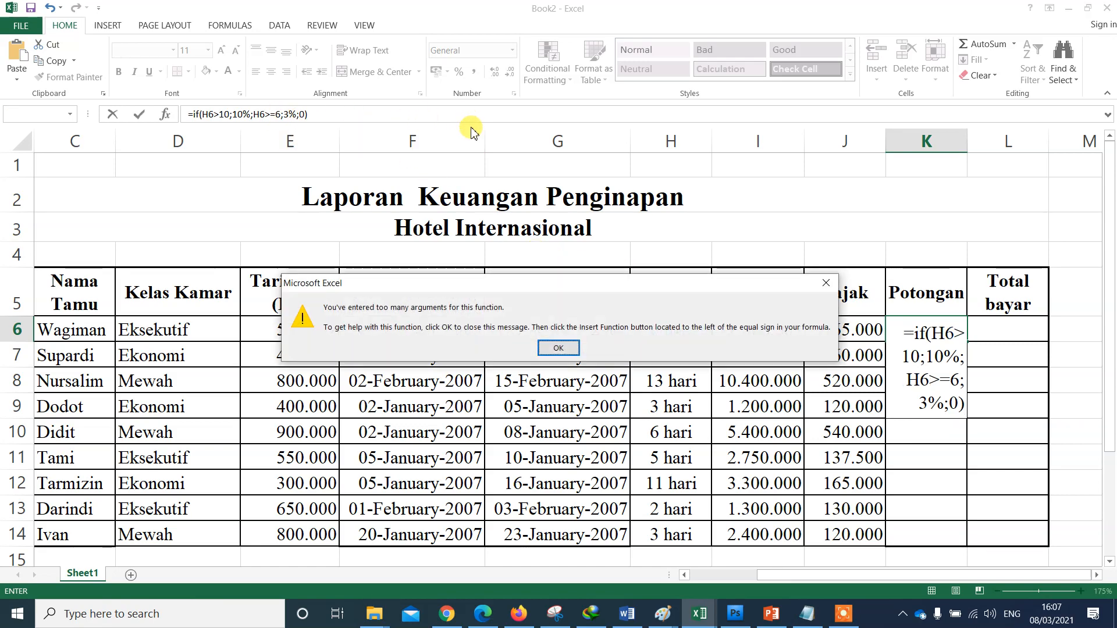
left_click(556, 346)
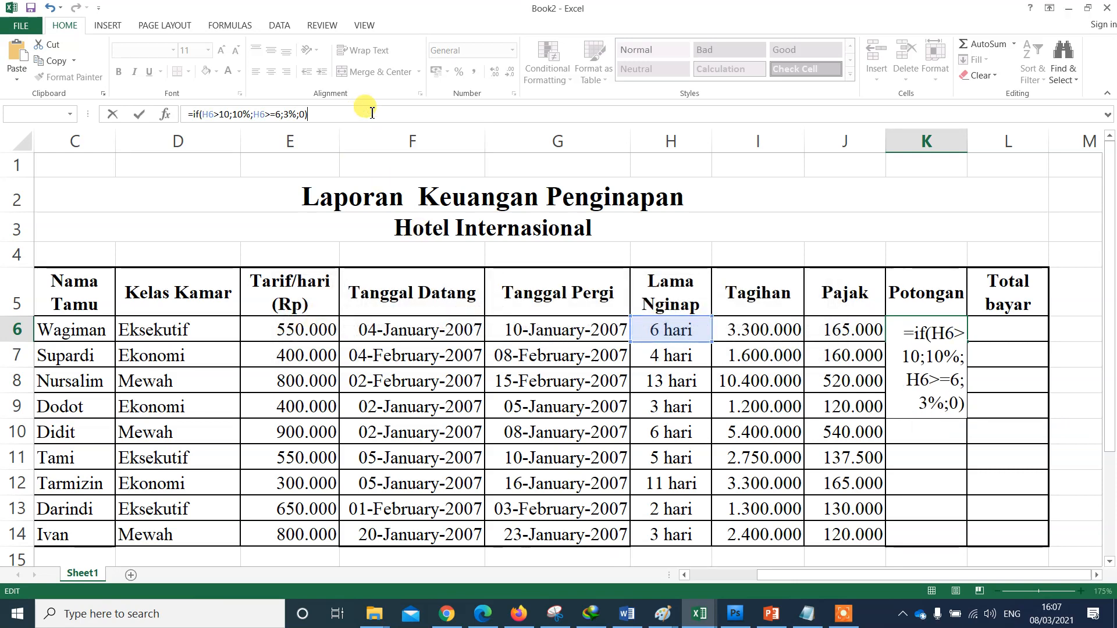
Nest a second IF in the Potongan formula in K6, making it =IF(H6>10;10%;IF(H6>=6;3%;0))
type(")")
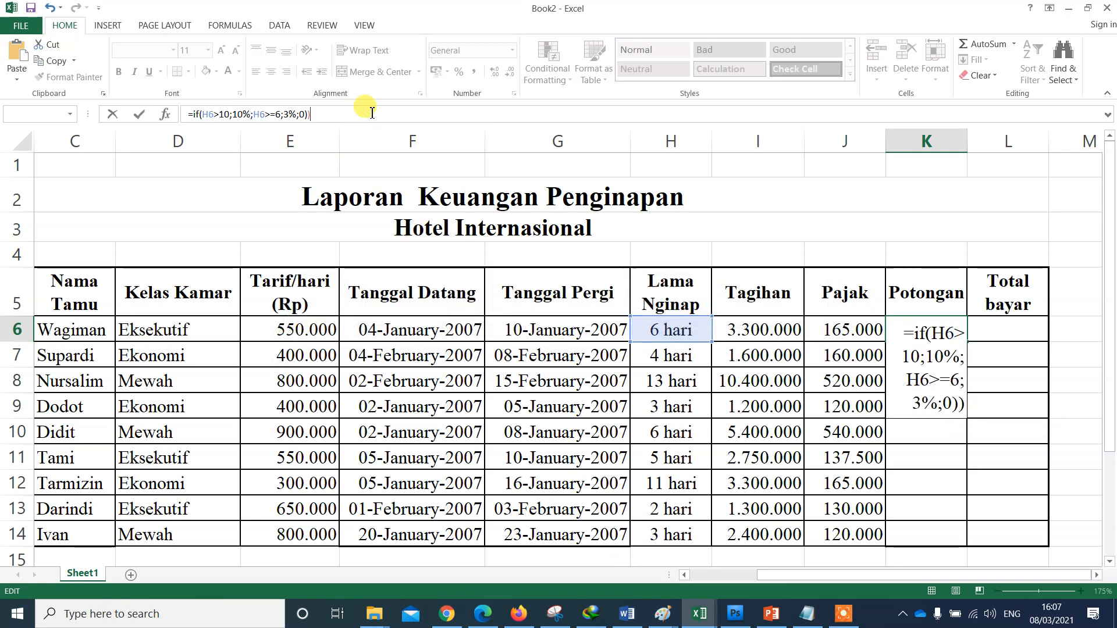
key("Left")
key("Left")
key("Left")
key("Left")
key("Left")
key("Left")
key("Left")
key("Left")
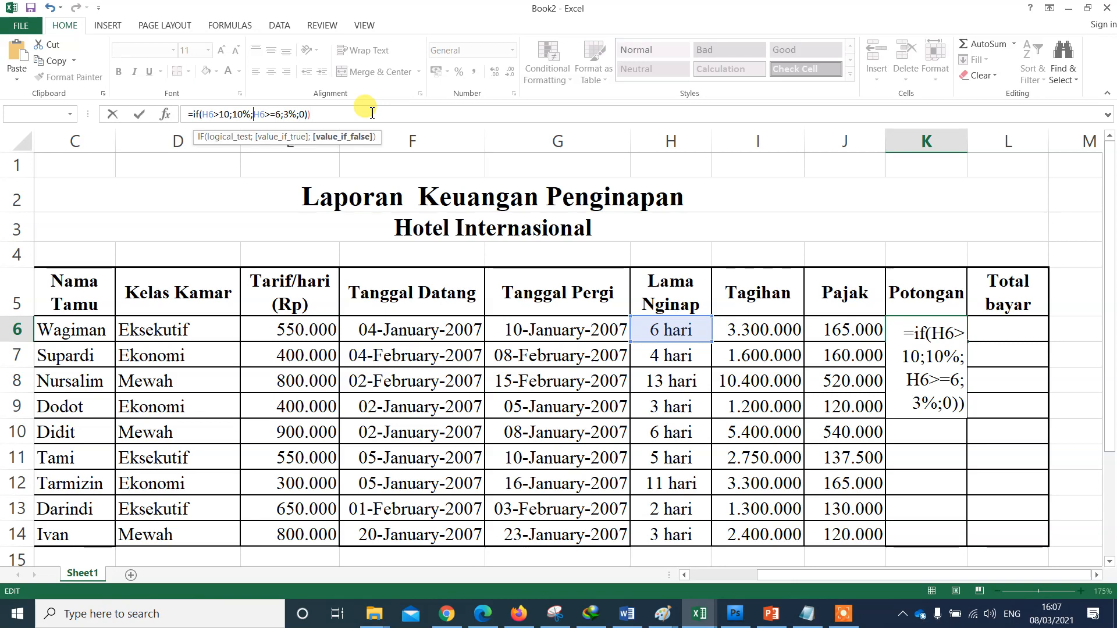
type("if(")
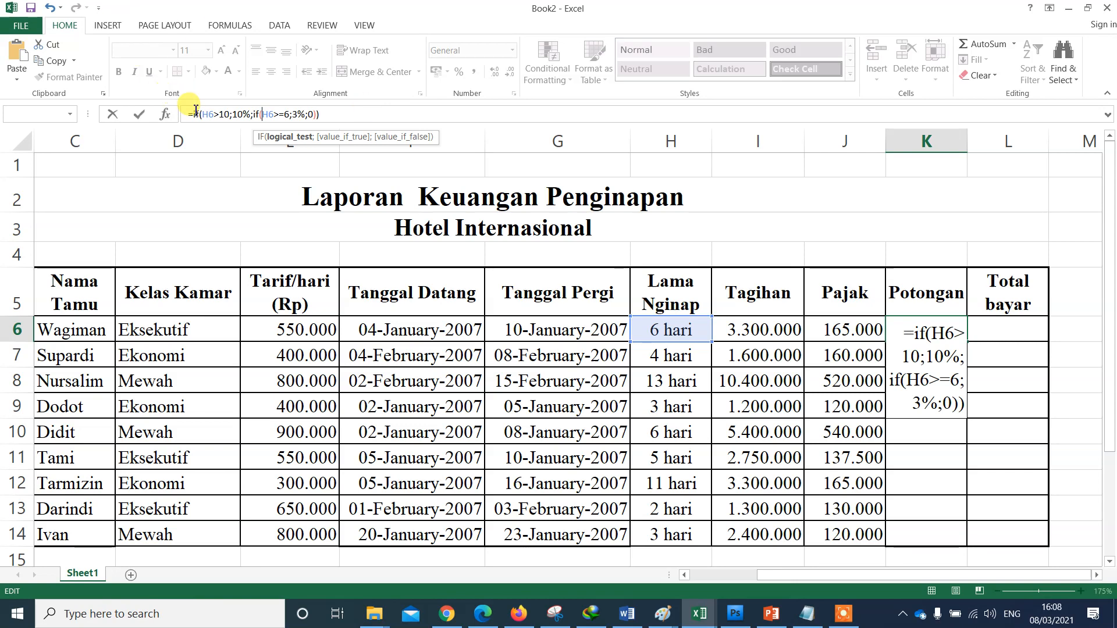
key("Return")
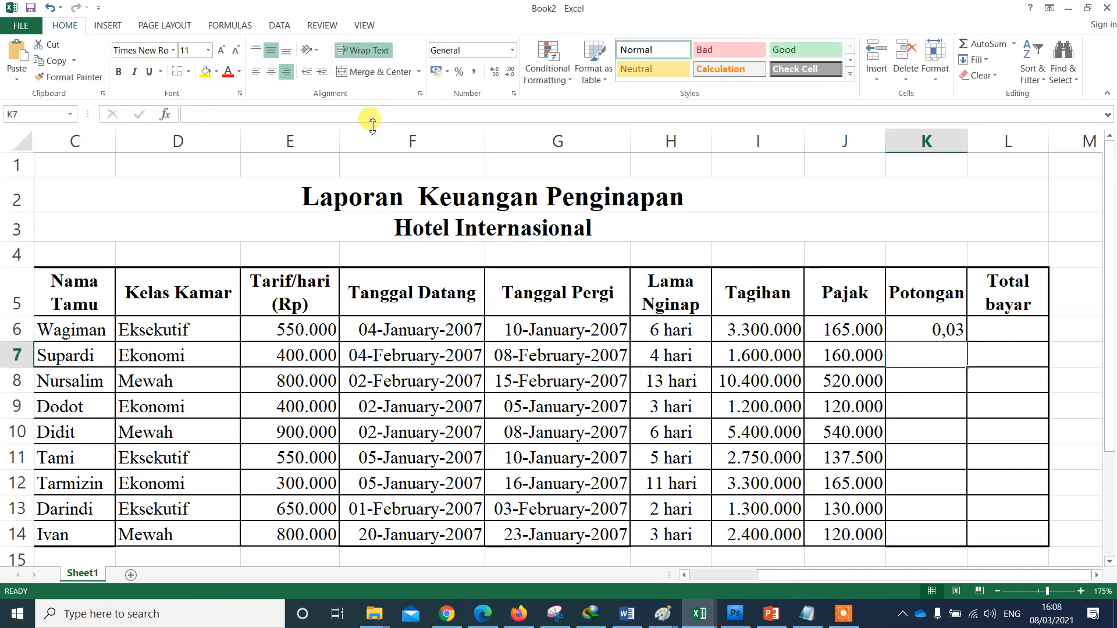
Recheck the Potongan rule in Word, set the over-10-days rate in K6 to 5%, and fill the formula down to K14
left_click(960, 336)
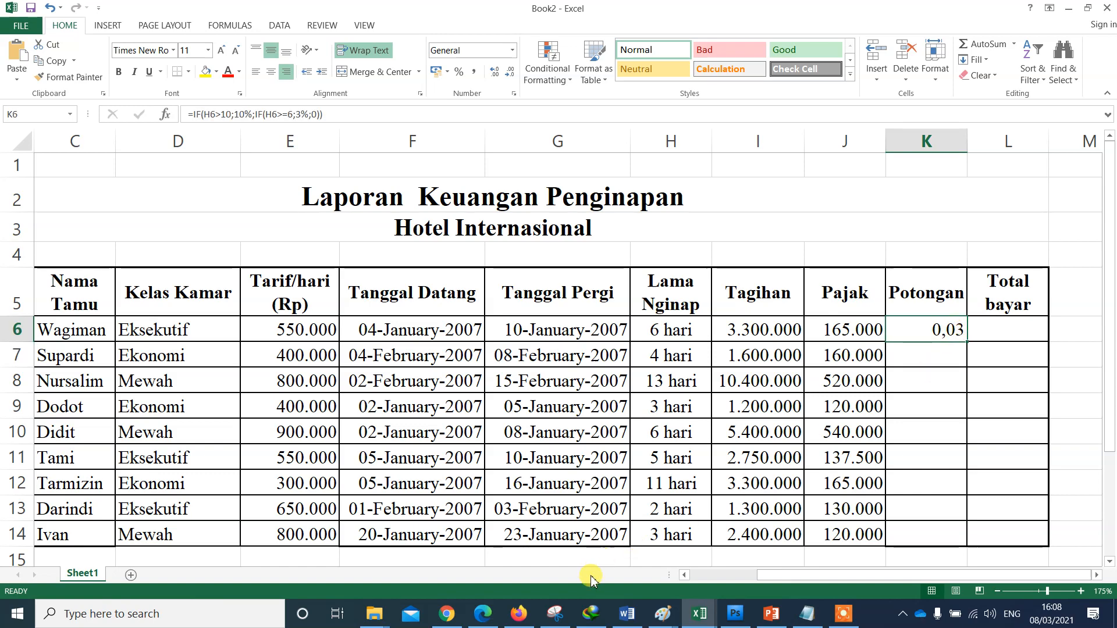
left_click(626, 614)
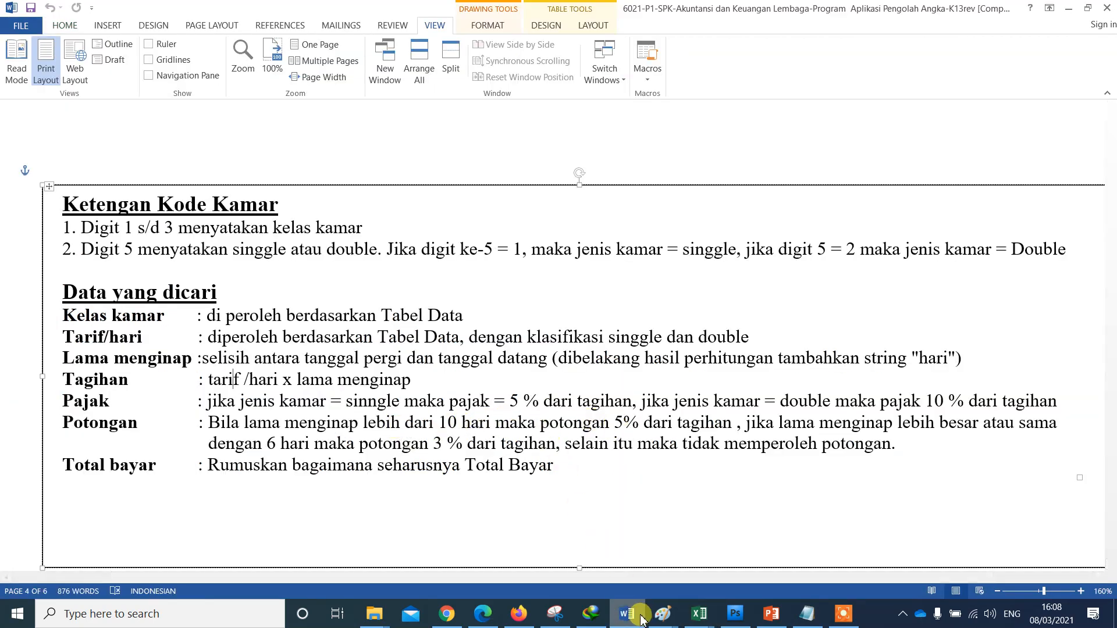
left_click(699, 614)
left_click(770, 562)
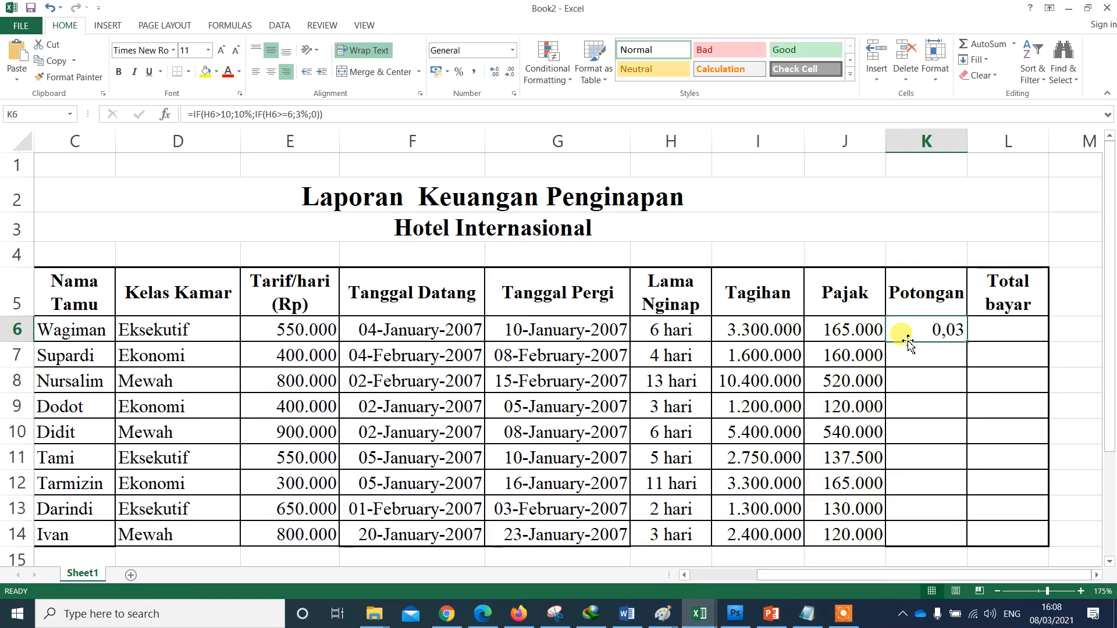
left_click(250, 112)
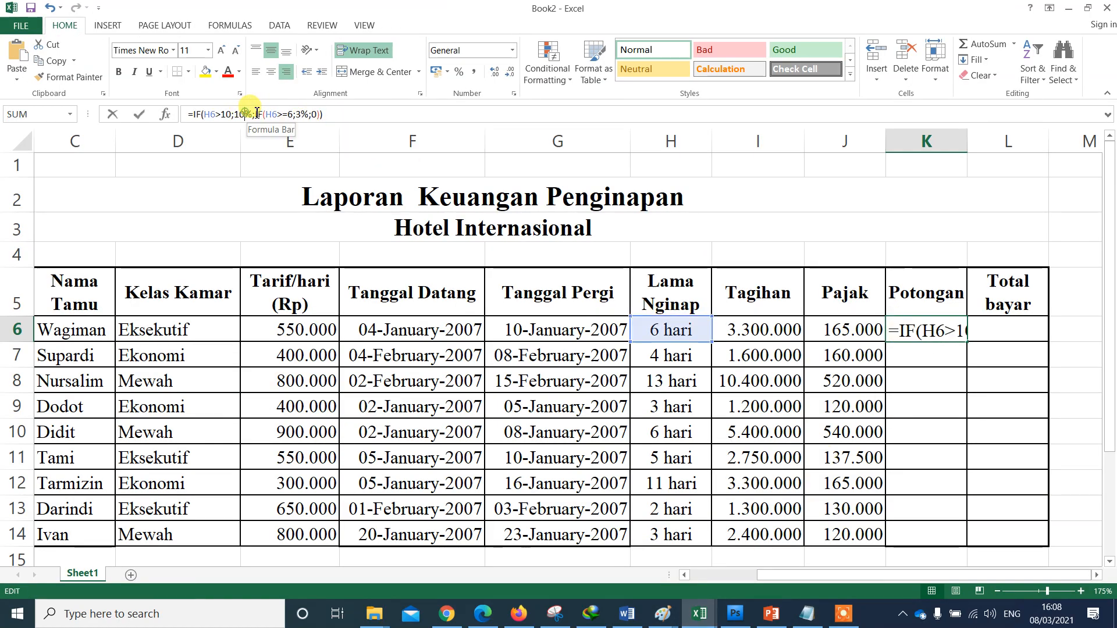
key("BackSpace")
key("BackSpace")
type("5")
key("Return")
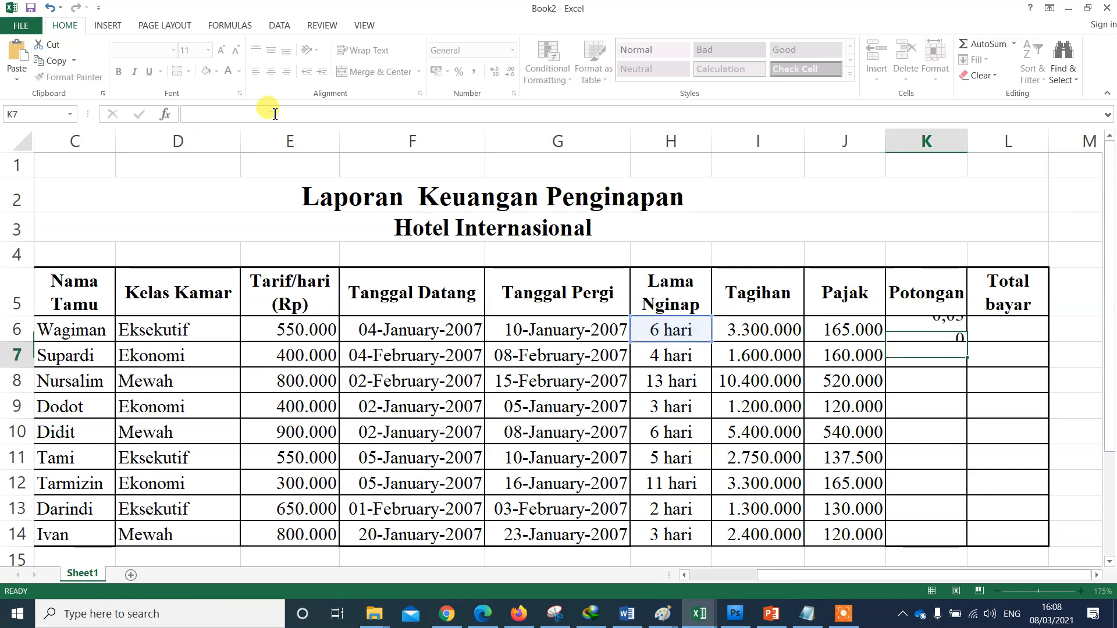
left_click(942, 329)
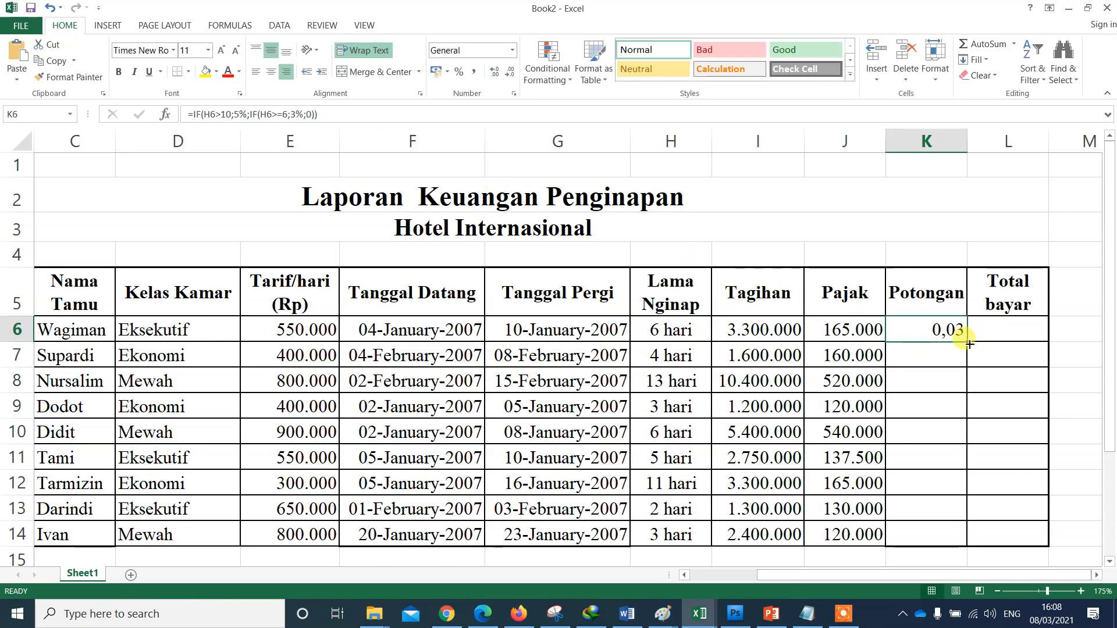
double_click(965, 342)
Multiply the Potongan rate in K6 by Tagihan, making the formula =IF(H6>10;5%;IF(H6>=6;3%;0))*I6
left_click(947, 330)
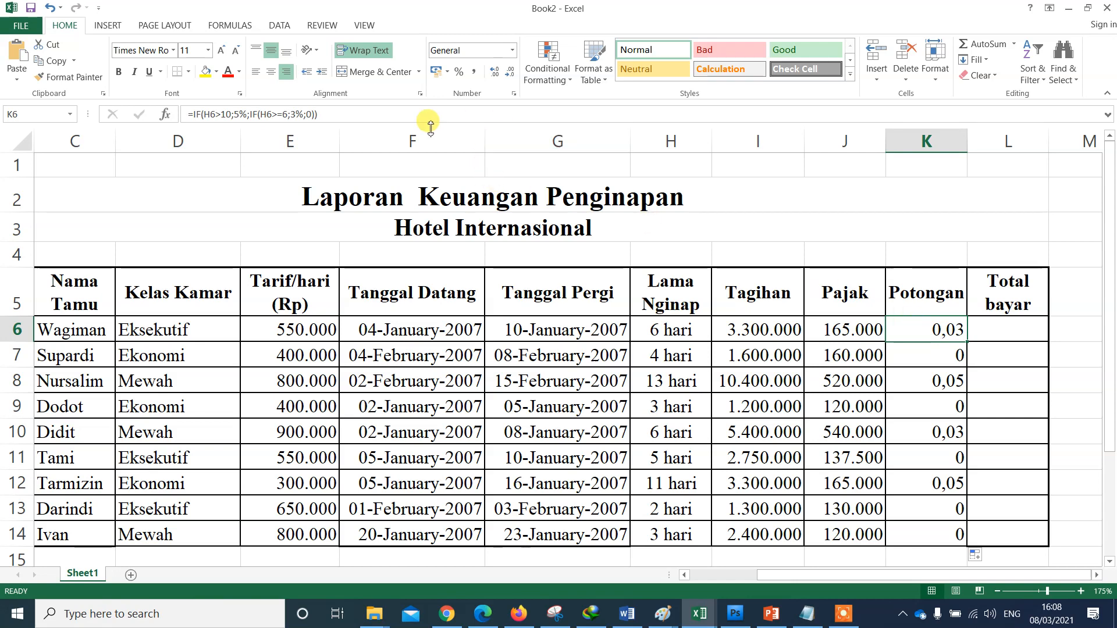
left_click(427, 109)
key("Home")
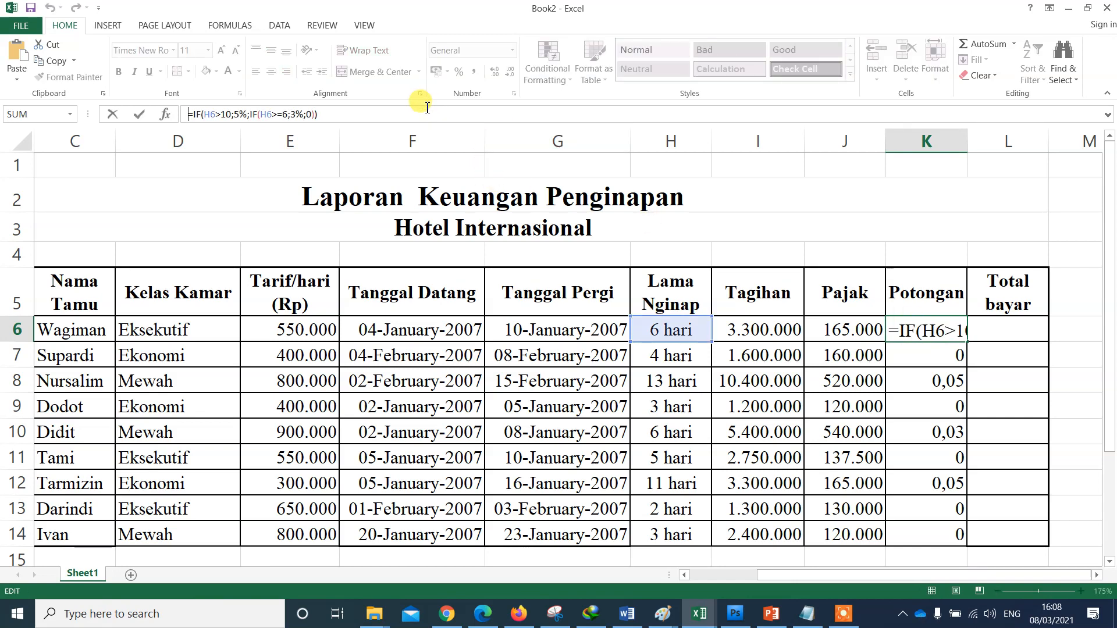
type("8")
key("BackSpace")
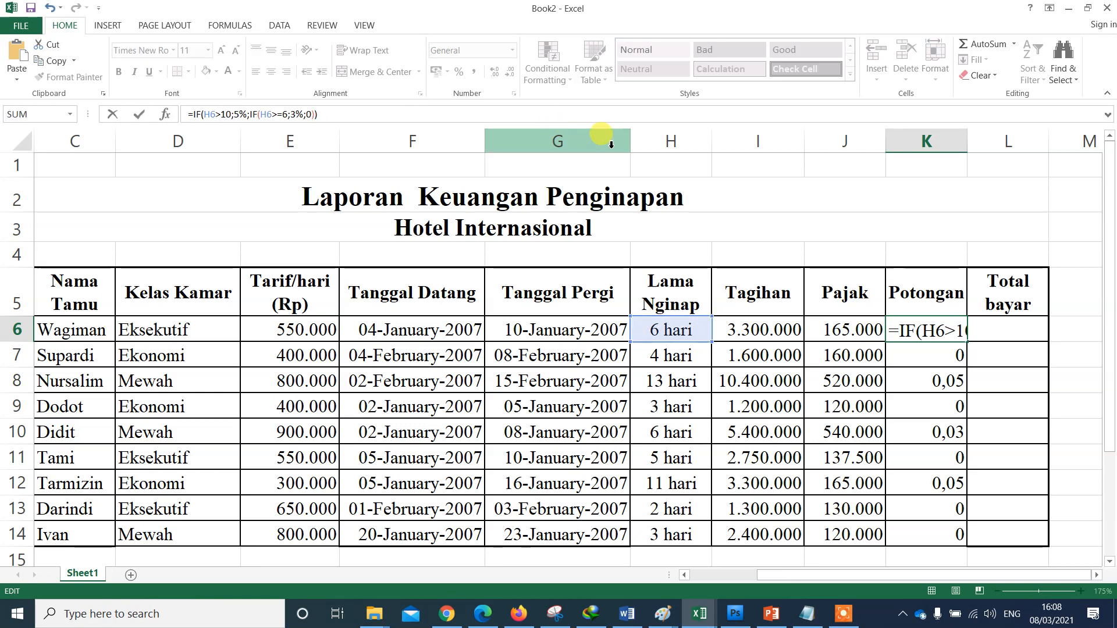
key("End")
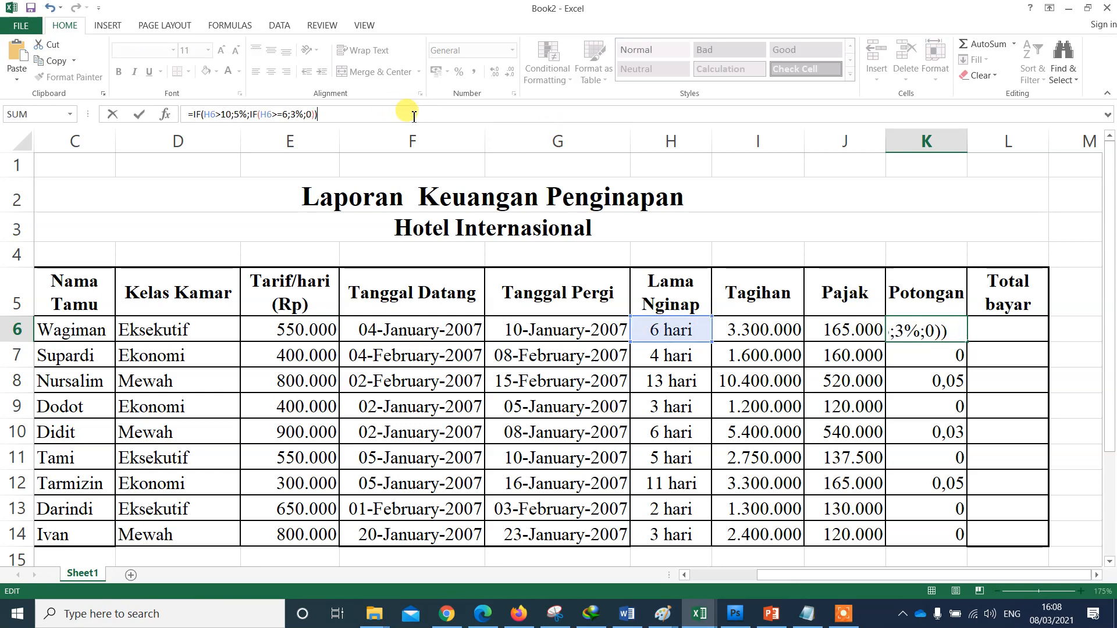
type("*")
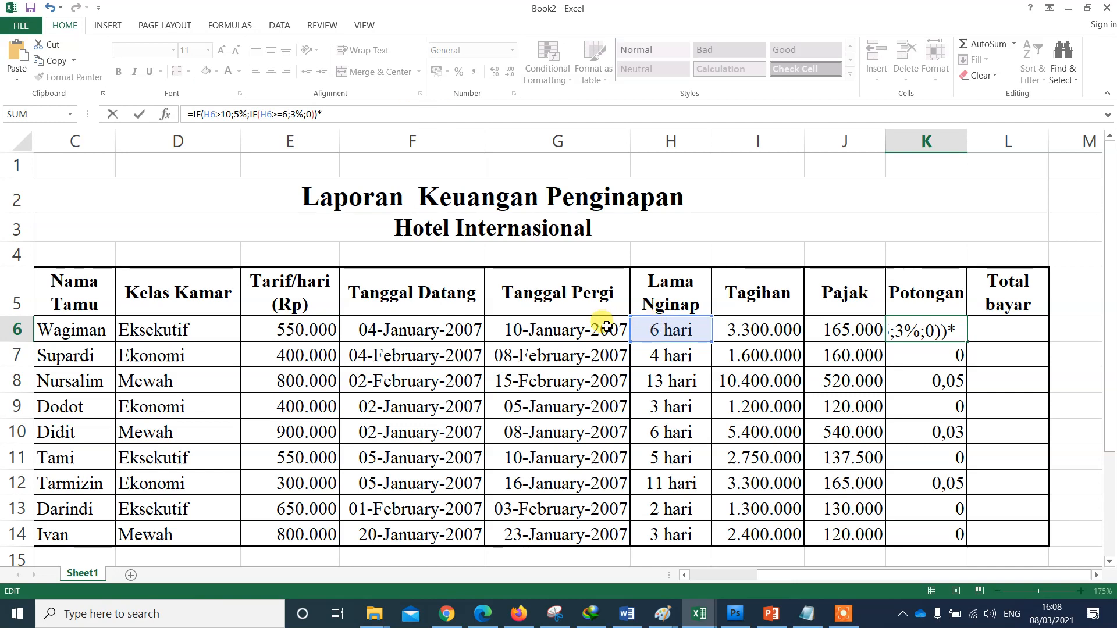
left_click(751, 330)
key("Return")
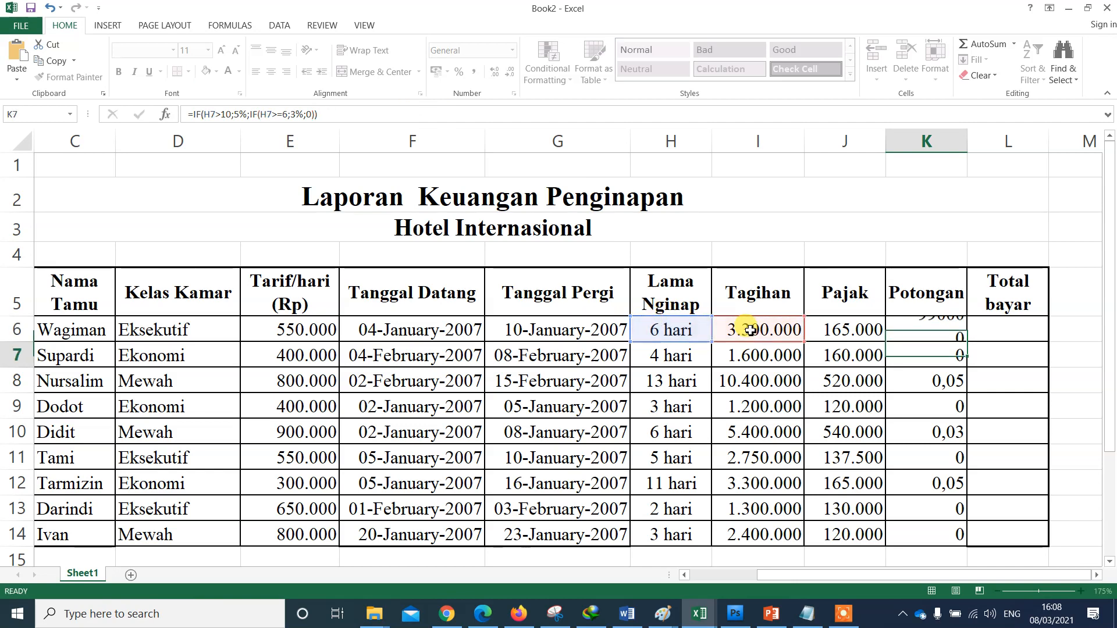
Fill the Potongan formula from K6 down to K14 and format the range with the comma number style
left_click(945, 329)
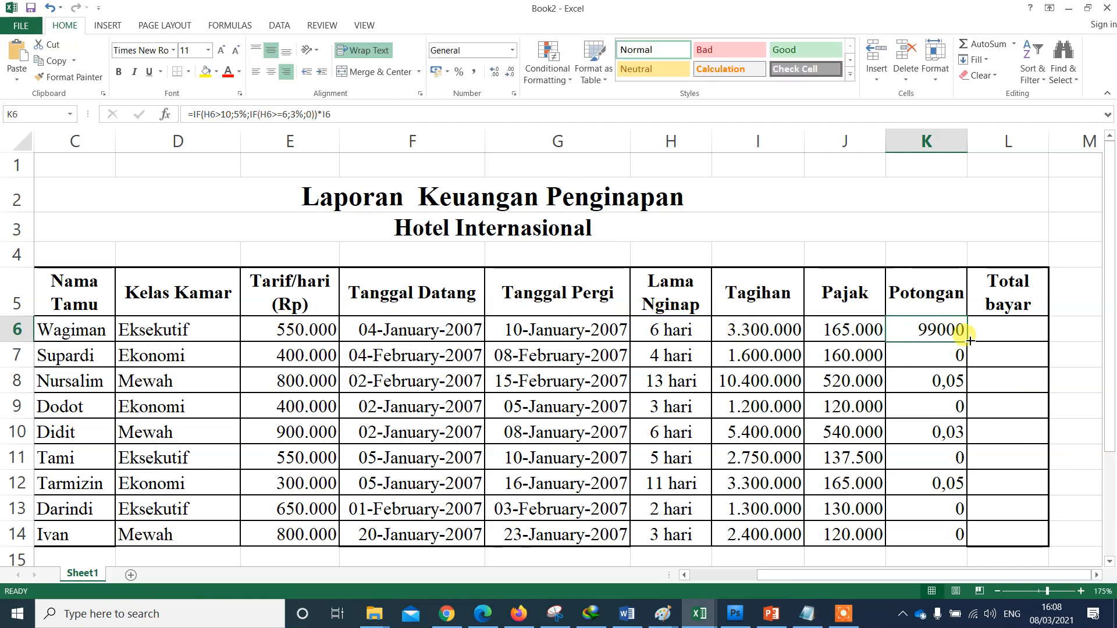
double_click(967, 341)
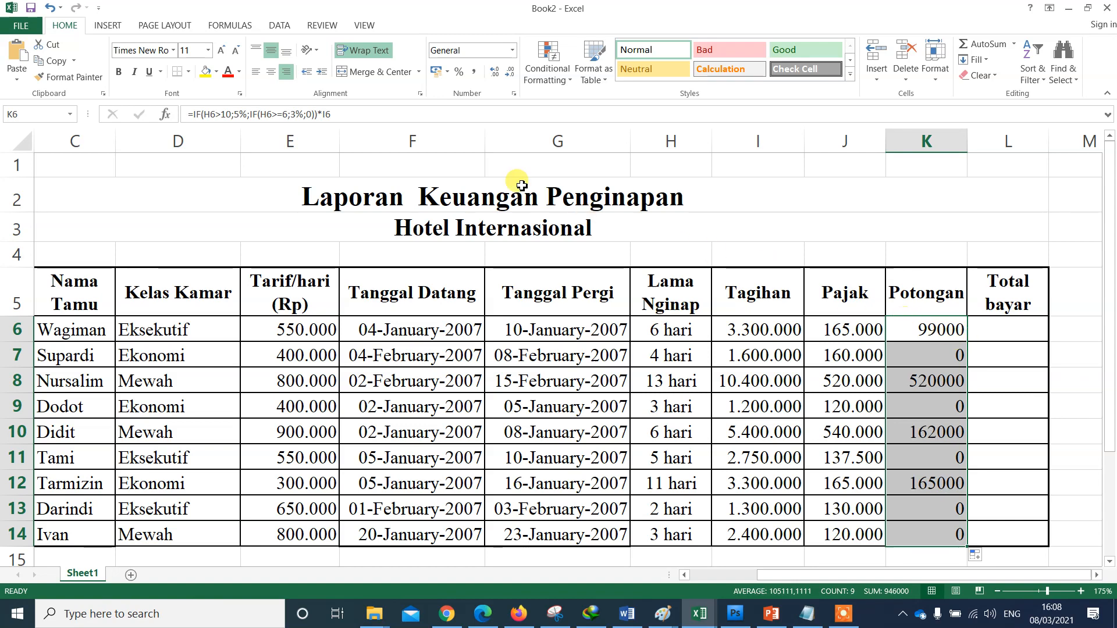
left_click(476, 75)
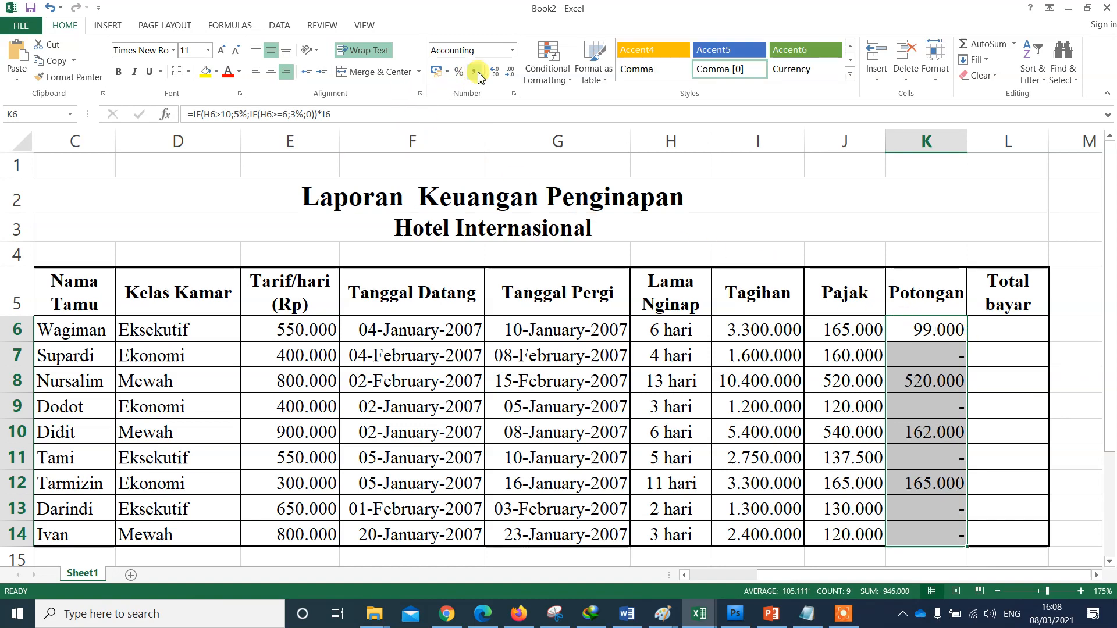
Enter the Total bayar formula =I6+J6-K6 in L6
left_click(1009, 331)
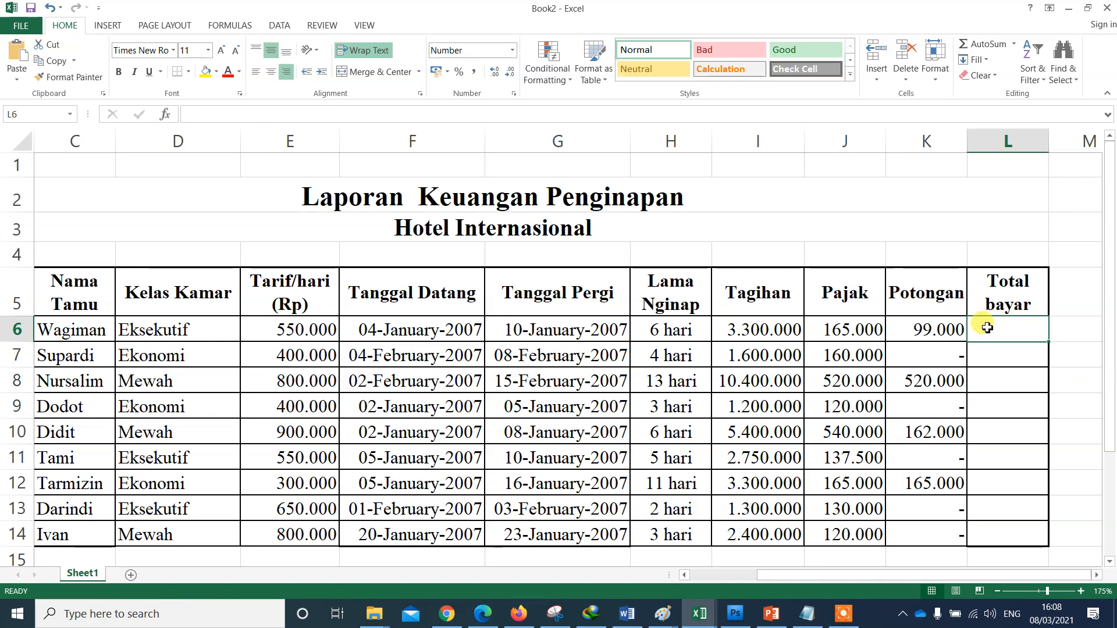
type("=")
key("Left")
key("Left")
key("Left")
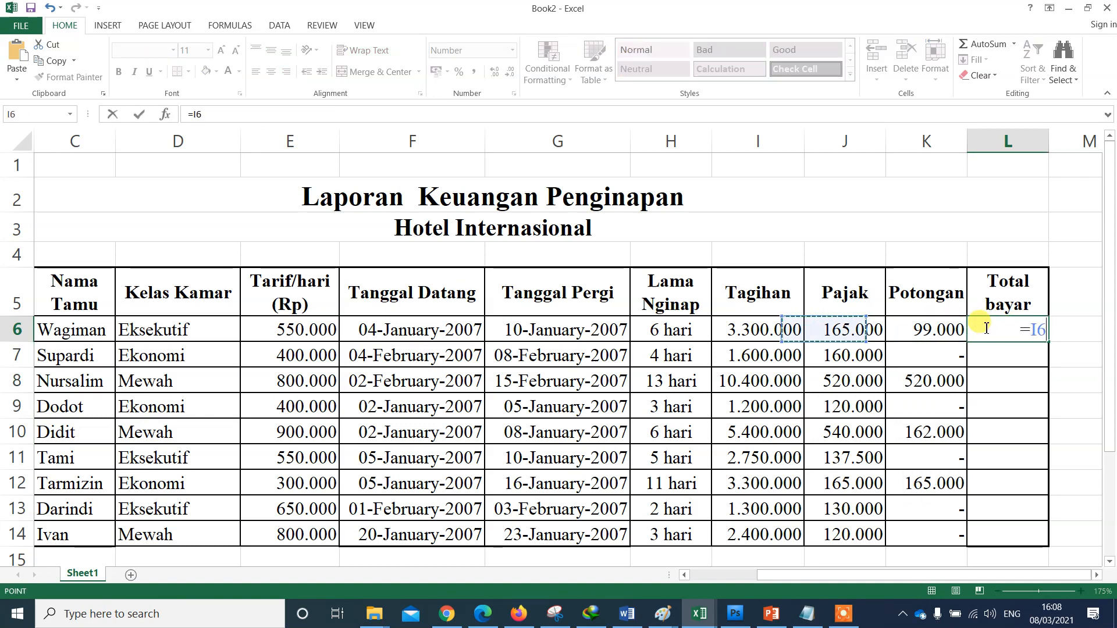
type("+")
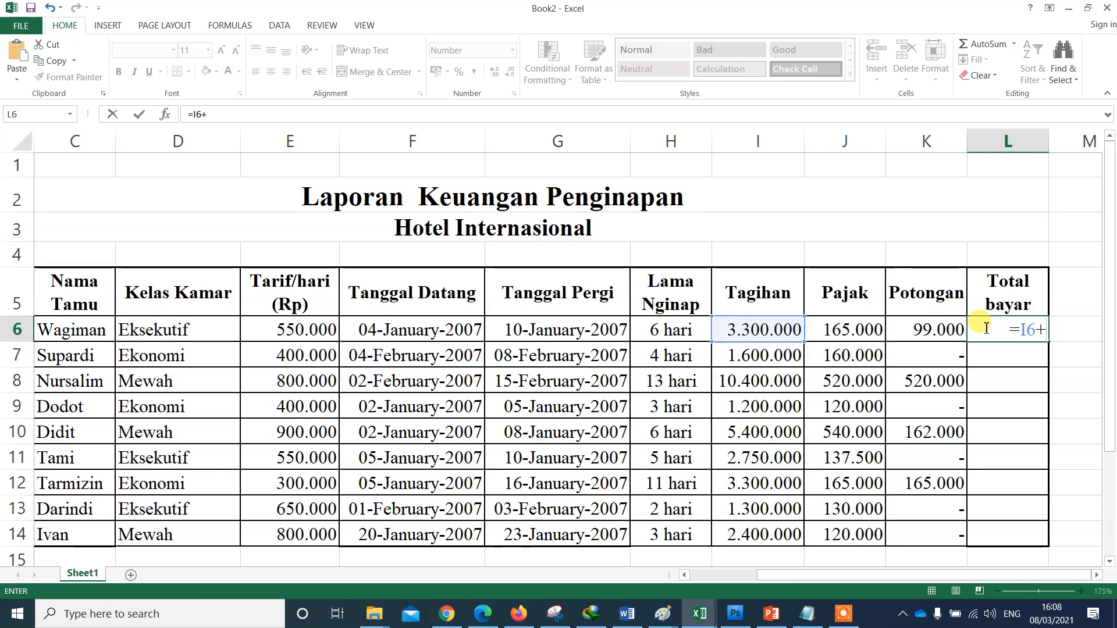
key("Left")
key("Left")
type("-")
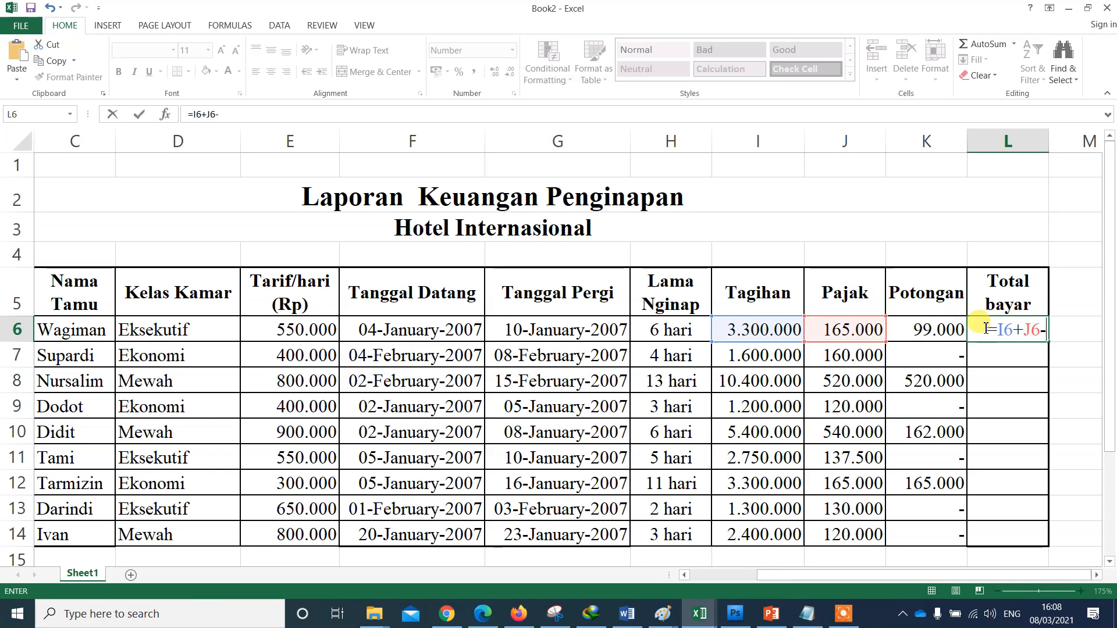
key("Left")
key("Return")
Fill the Total bayar formula from L6 down to L14 and autofit the width of column L
left_click(989, 329)
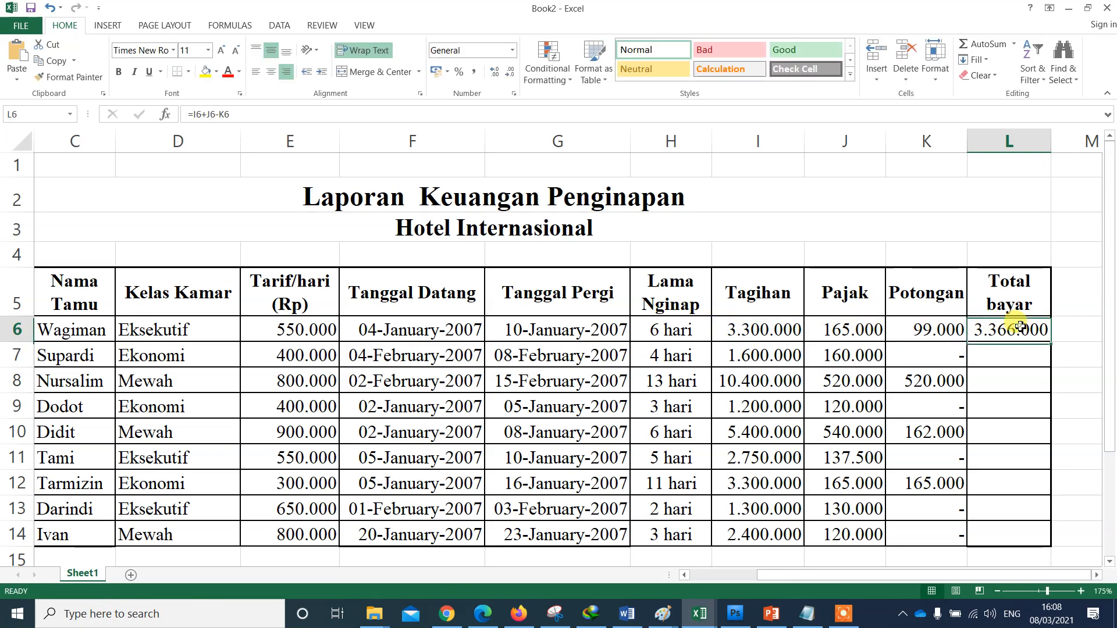
left_click_drag(1054, 342, 1054, 342)
double_click(1054, 342)
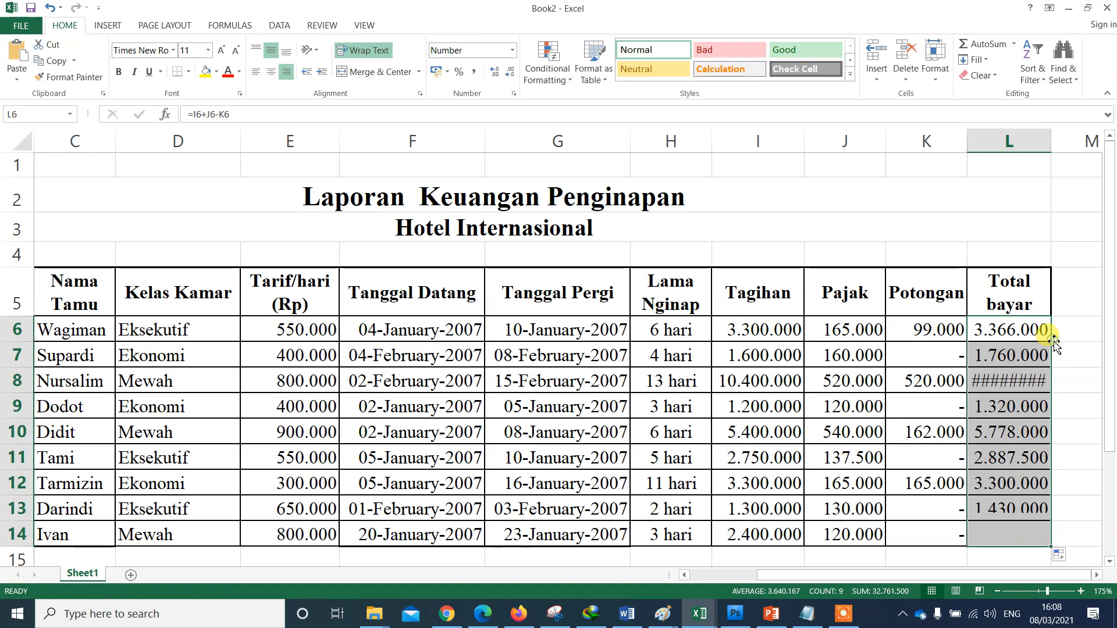
scroll(1067, 361, "down", 1)
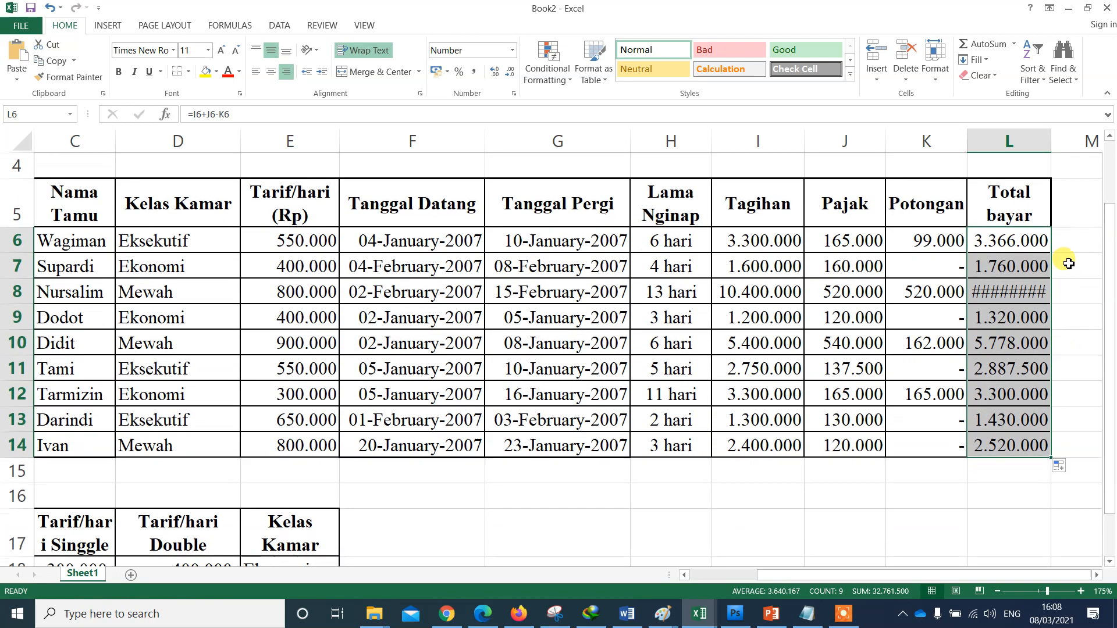
double_click(1051, 144)
scroll(1039, 268, "up", 1)
scroll(1030, 296, "down", 1)
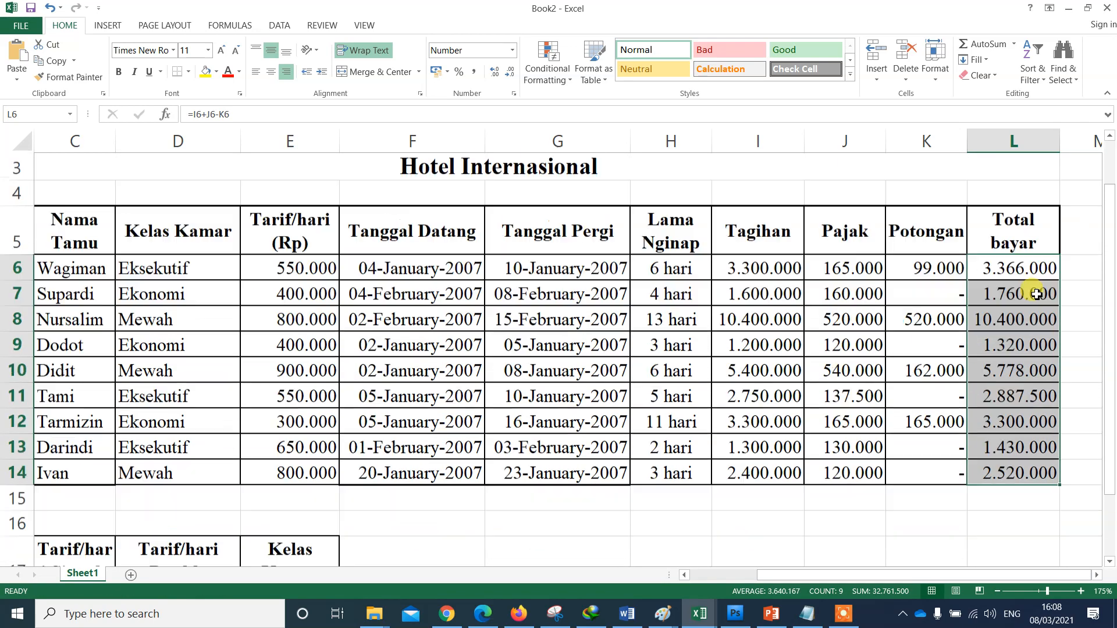
Add an AutoSum total of the Total bayar column in L15
left_click(996, 473)
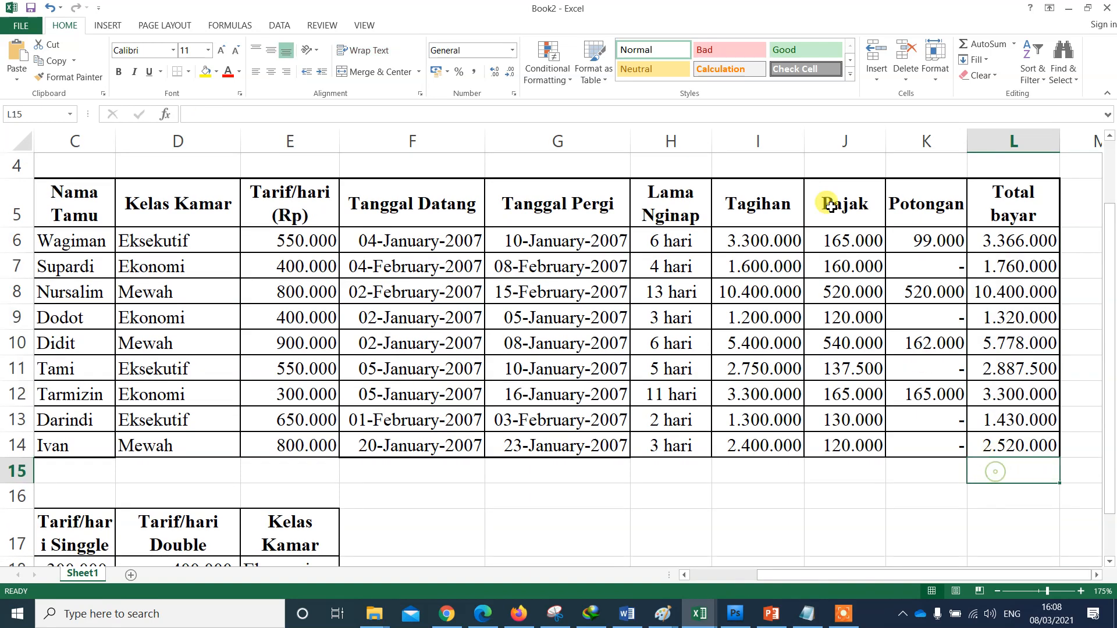
left_click(987, 47)
key("Return")
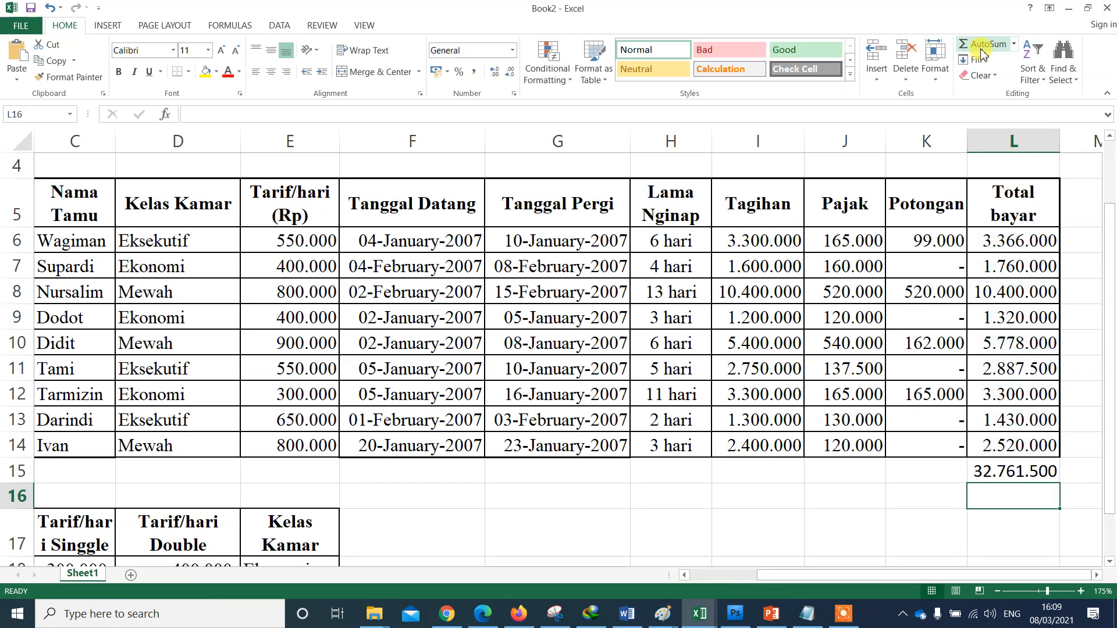
scroll(623, 330, "up", 1)
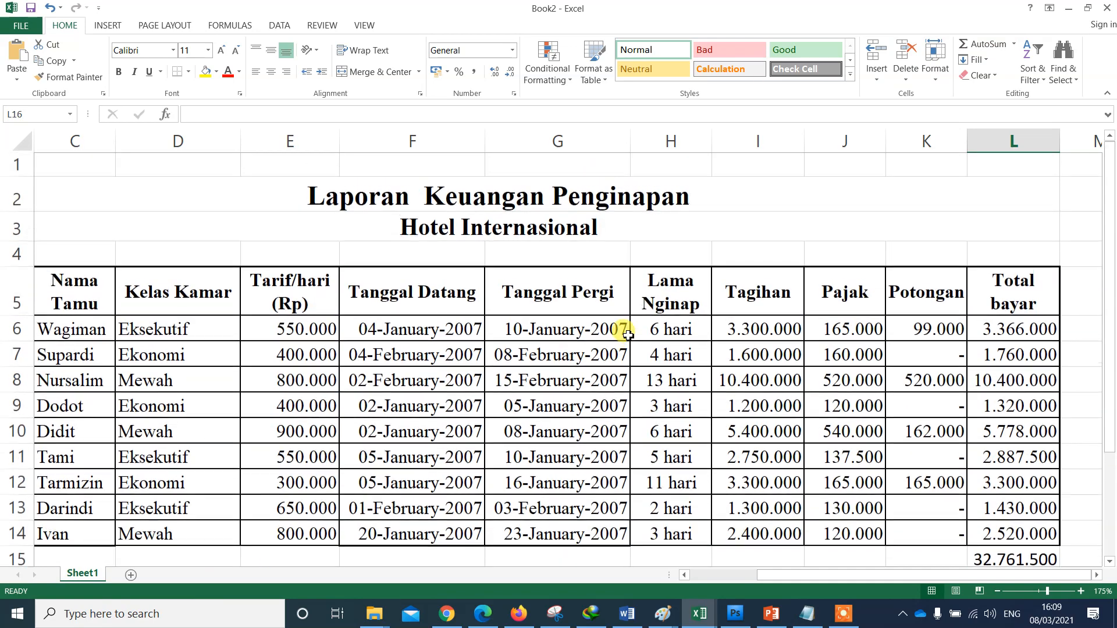
scroll(626, 329, "down", 1)
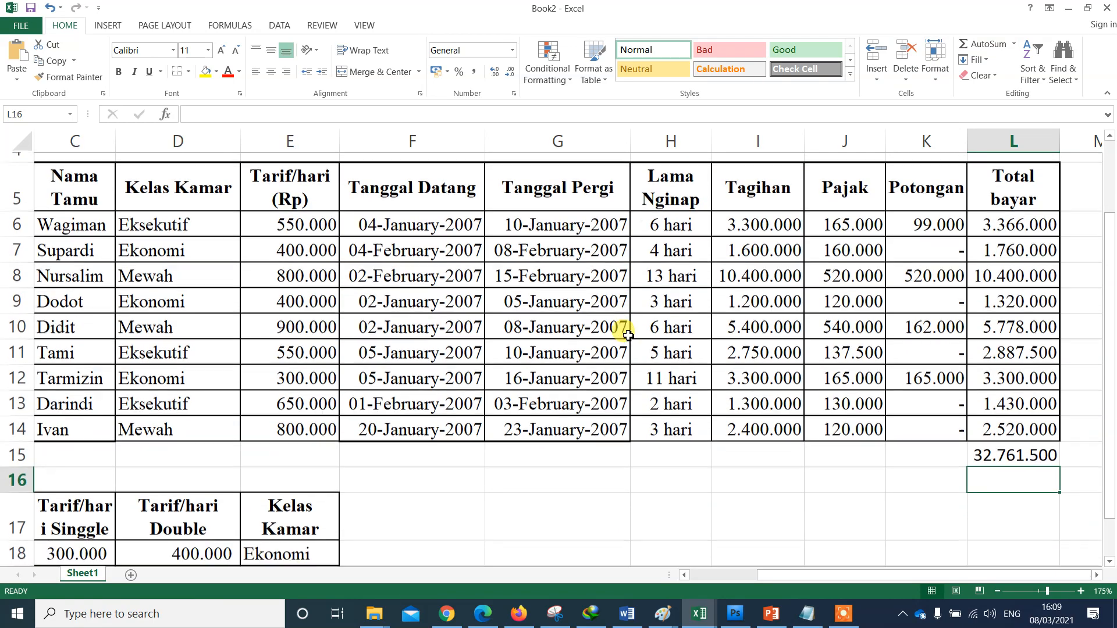
scroll(634, 337, "up", 1)
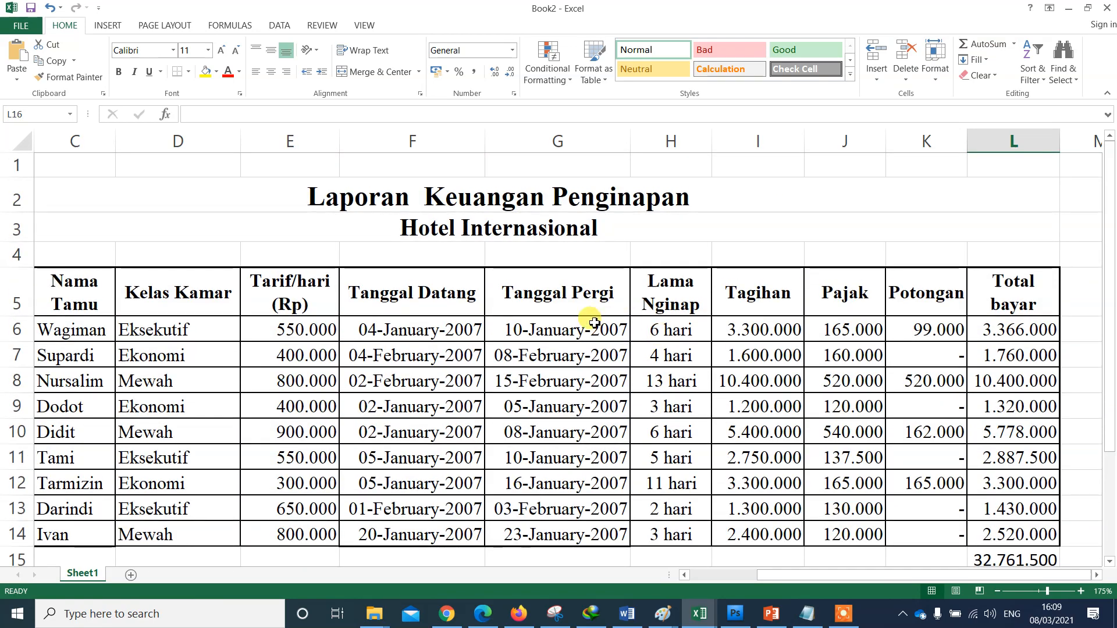
Review the completed report and its Tabel Data, then examine the Soal 1 rules and the SOAL/TUGAS work instructions in Word
left_click(715, 576)
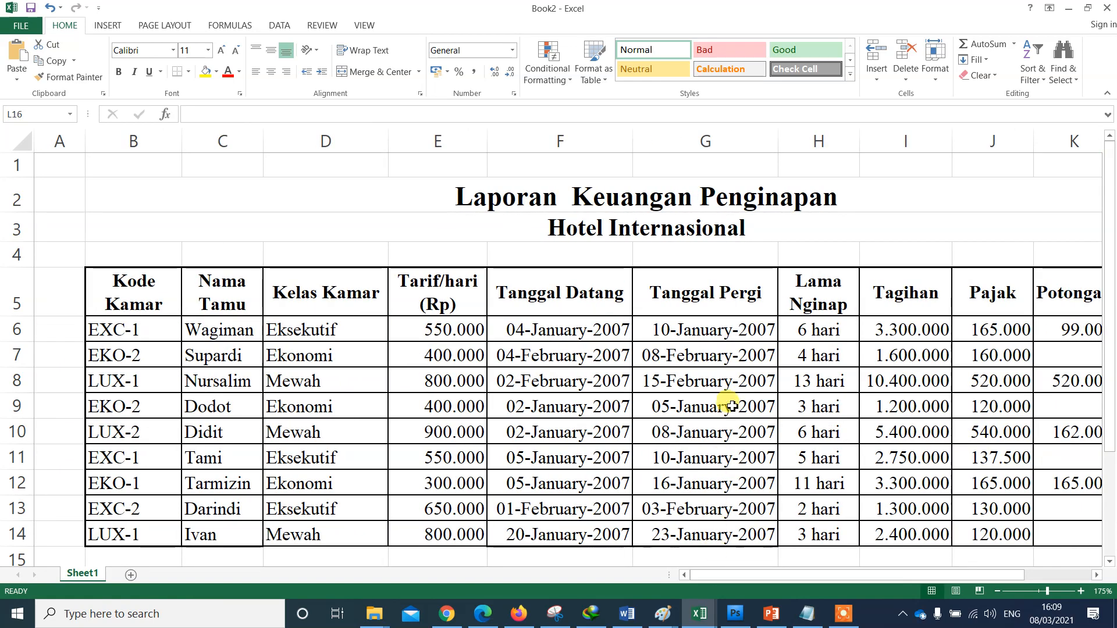
scroll(732, 406, "down", 2)
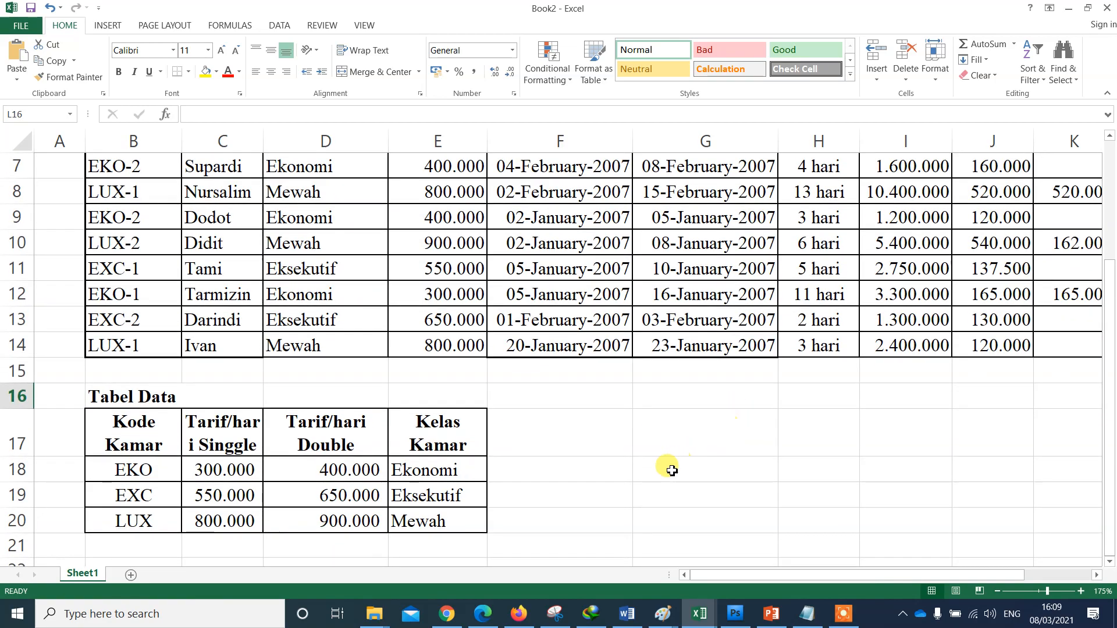
left_click(626, 613)
scroll(594, 429, "down", 3)
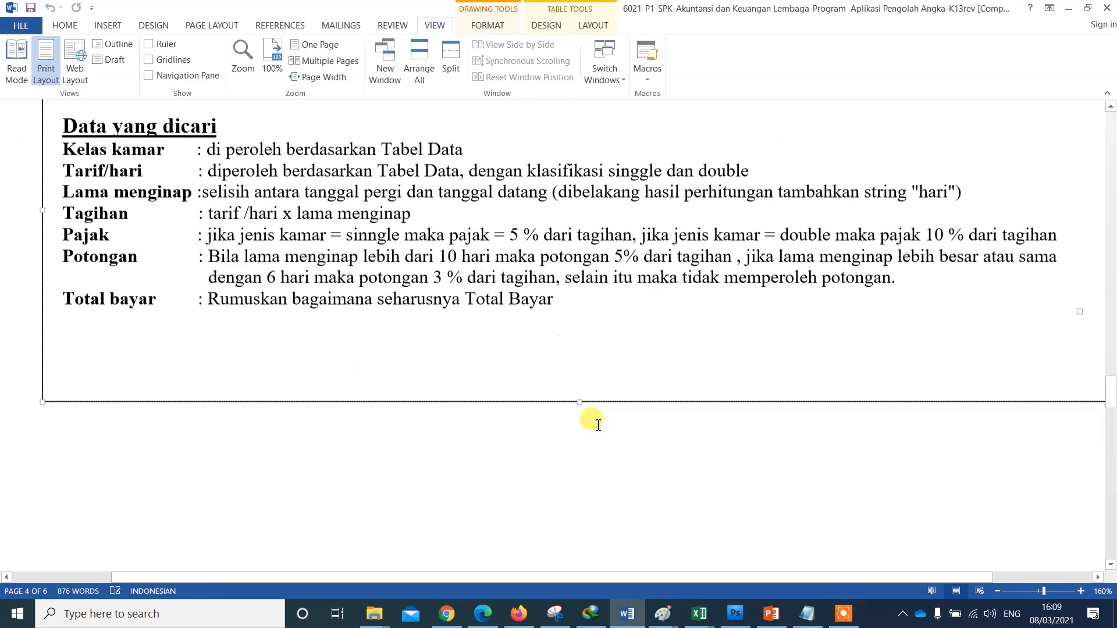
scroll(598, 423, "down", 8)
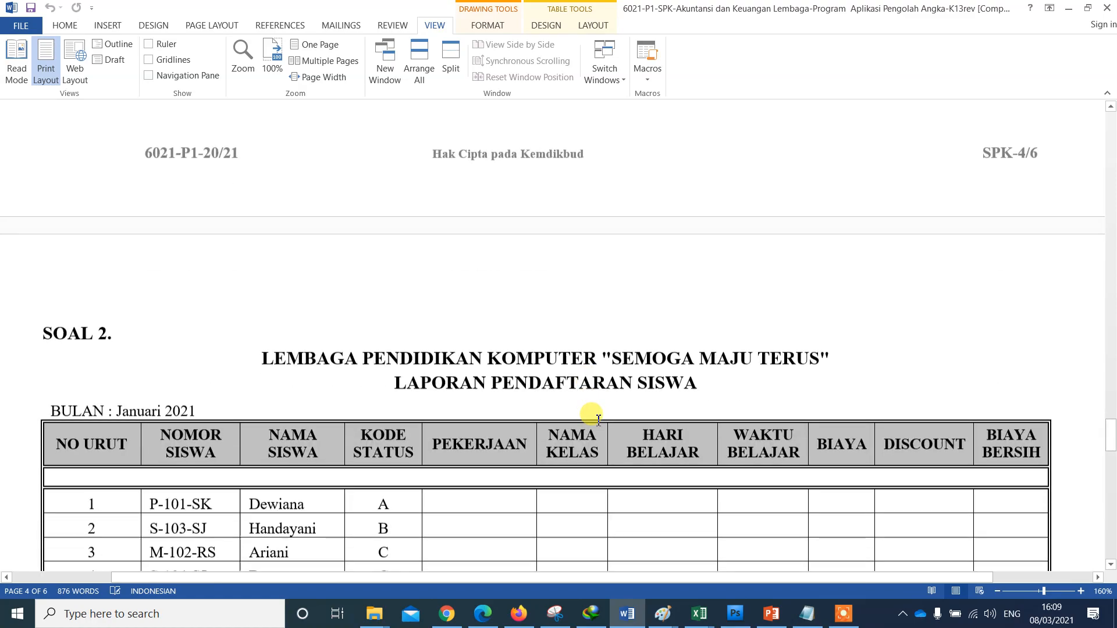
scroll(598, 424, "up", 9)
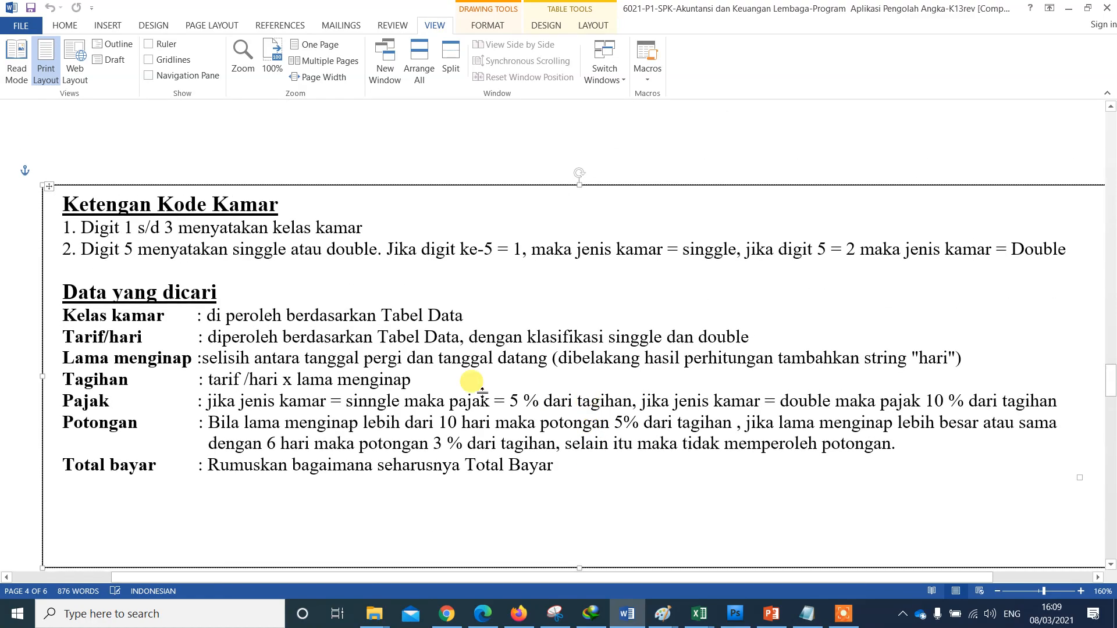
scroll(428, 414, "up", 15)
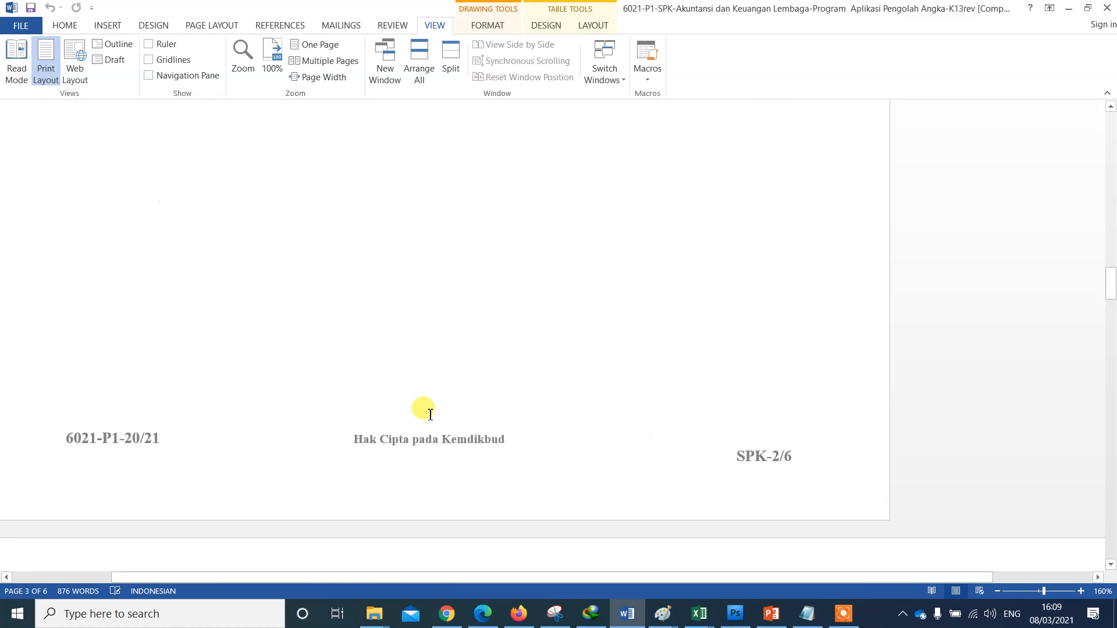
scroll(429, 414, "up", 5)
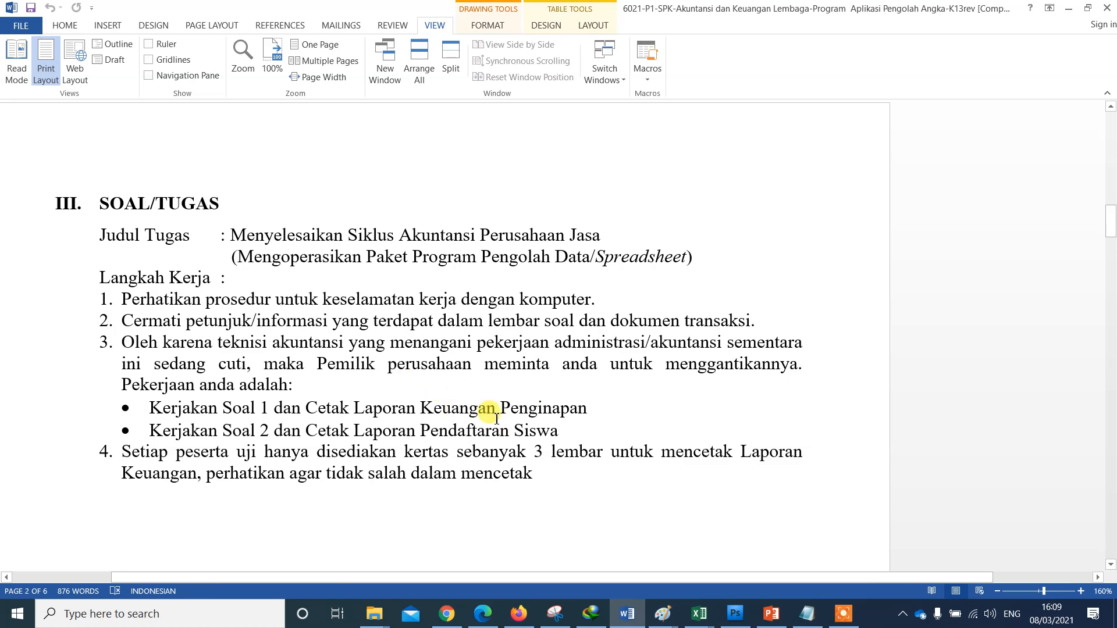
scroll(569, 391, "down", 7)
scroll(706, 506, "up", 6)
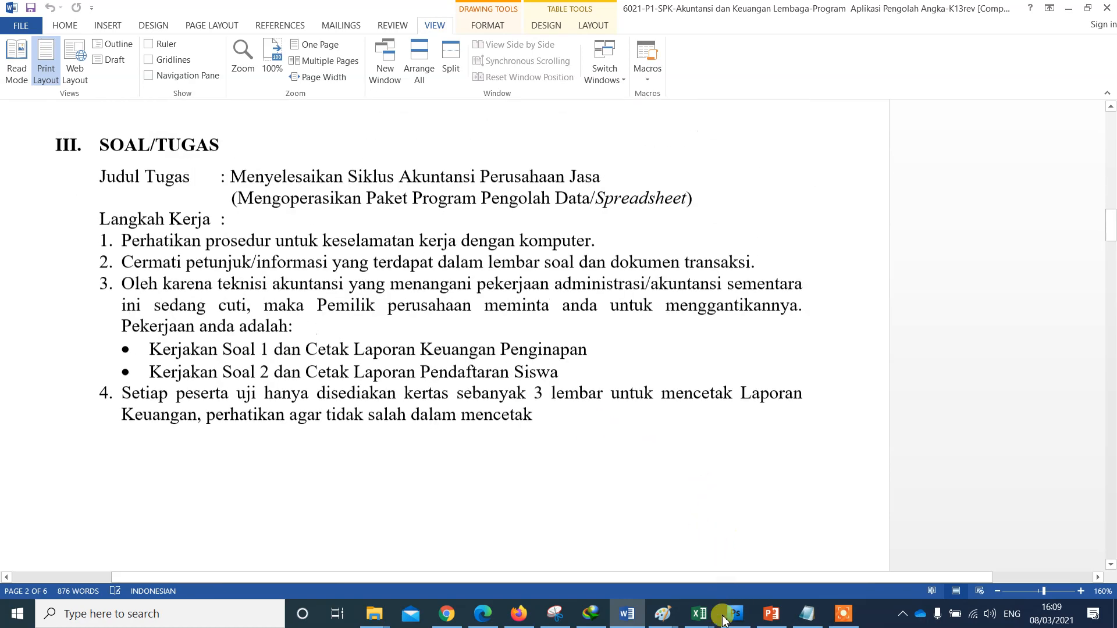
Switch to the soal 1 workbook in Excel and set A2:K19, covering the report and Tabel Data, as the print area
mouse_move(701, 616)
left_click(712, 553)
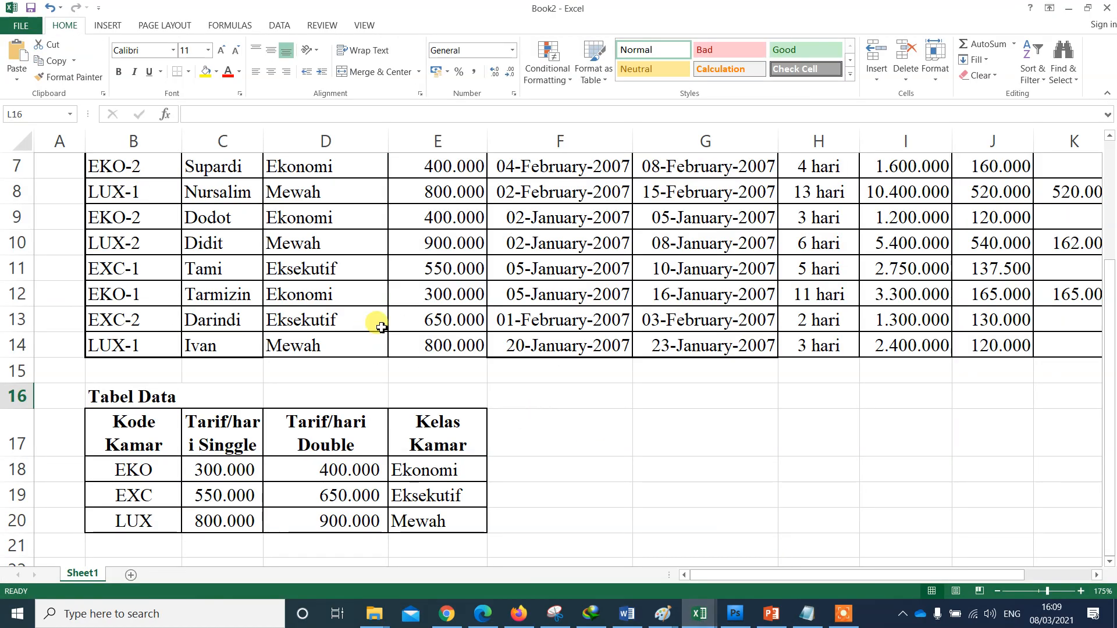
scroll(372, 309, "up", 2)
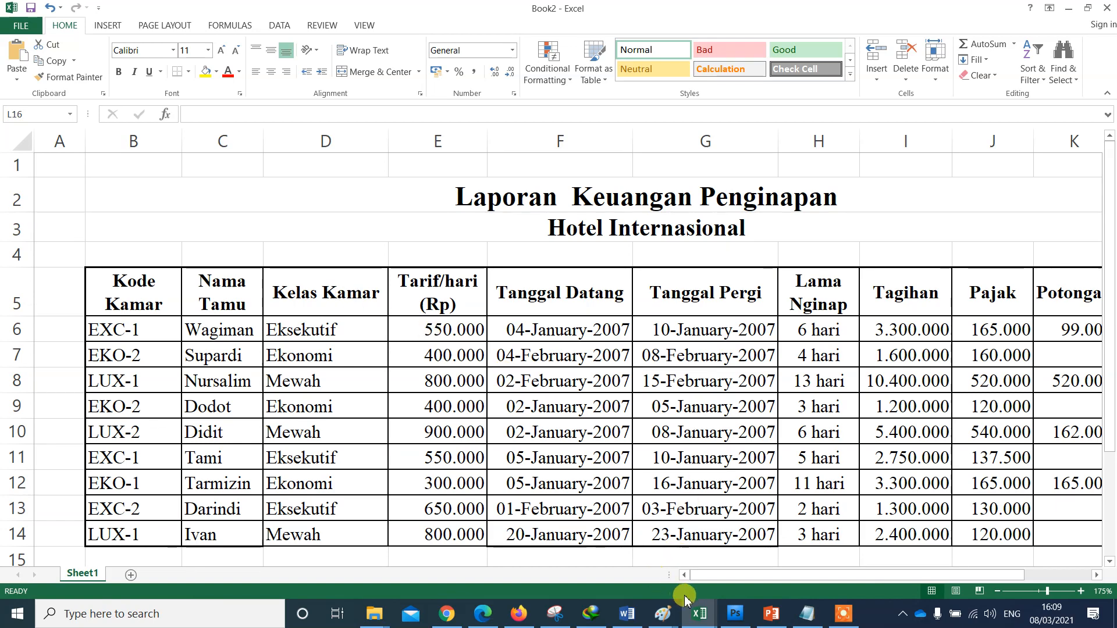
mouse_move(694, 608)
left_click(618, 564)
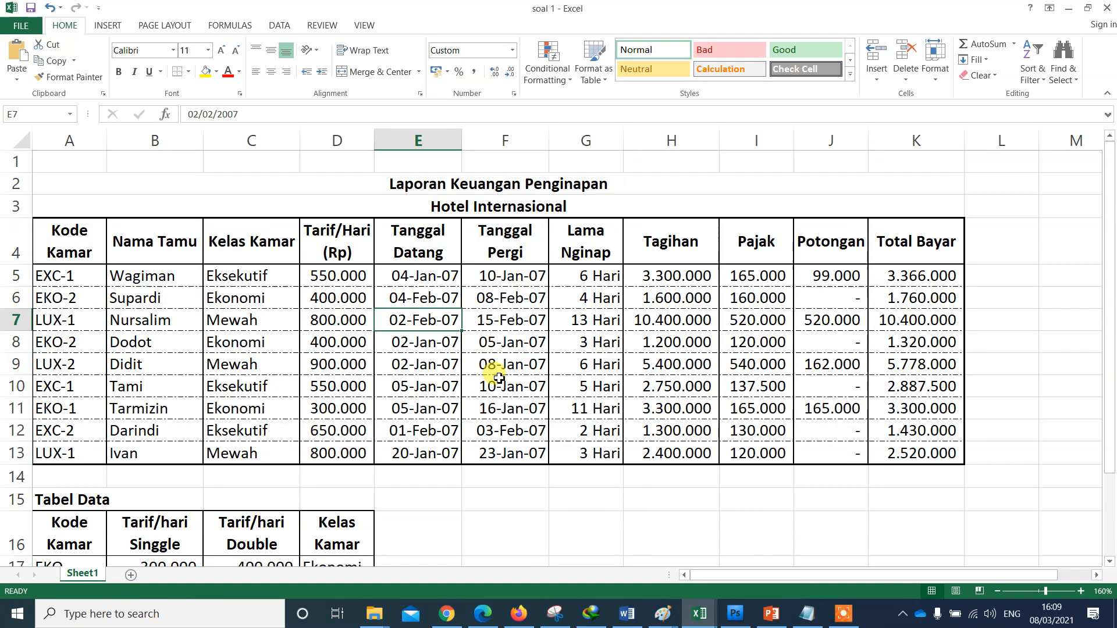
left_click(171, 186)
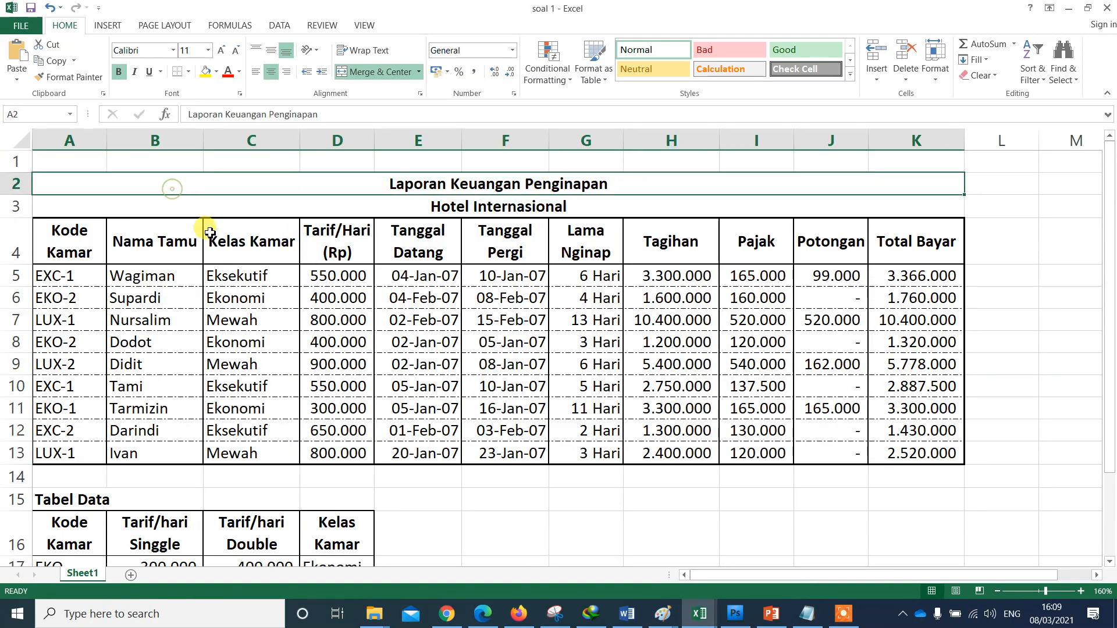
left_click(108, 162)
left_click_drag(60, 182, 453, 495)
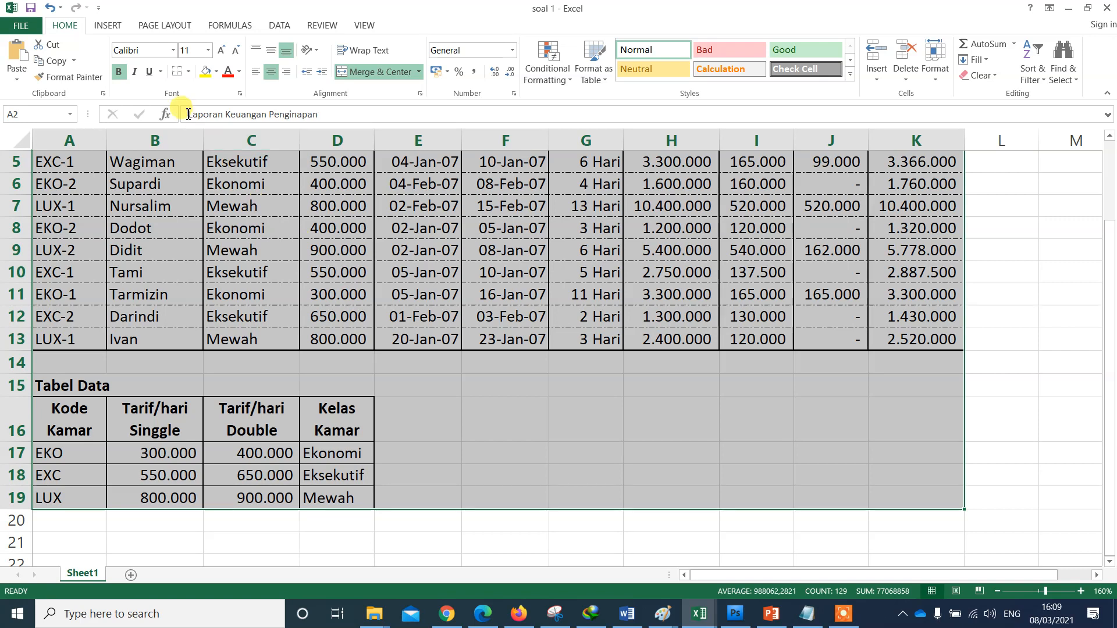
left_click(162, 27)
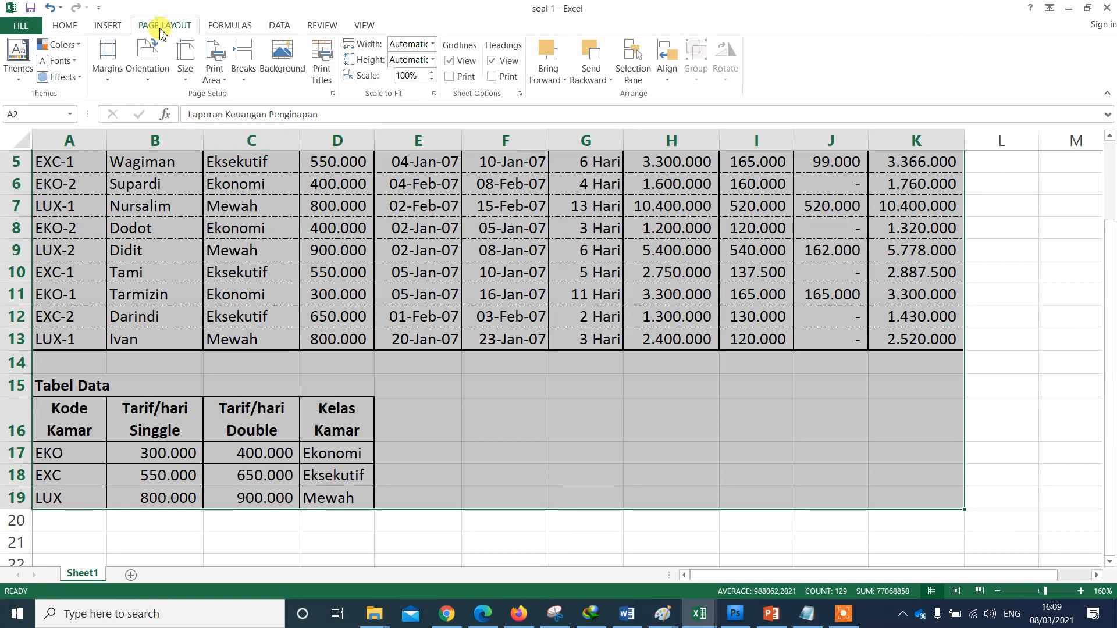
left_click(217, 86)
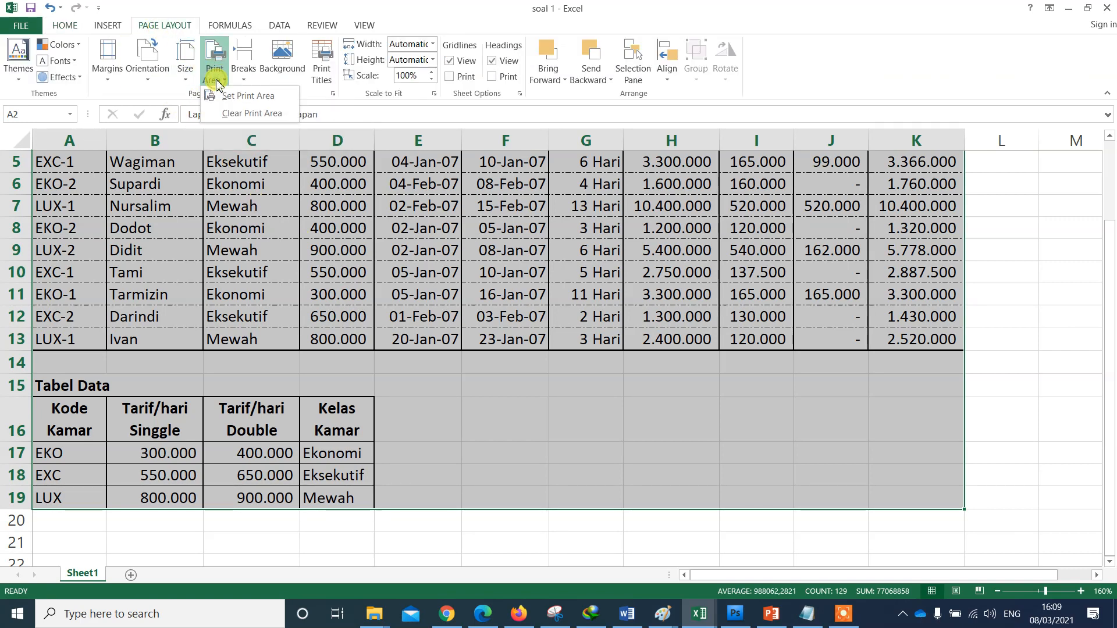
left_click(238, 99)
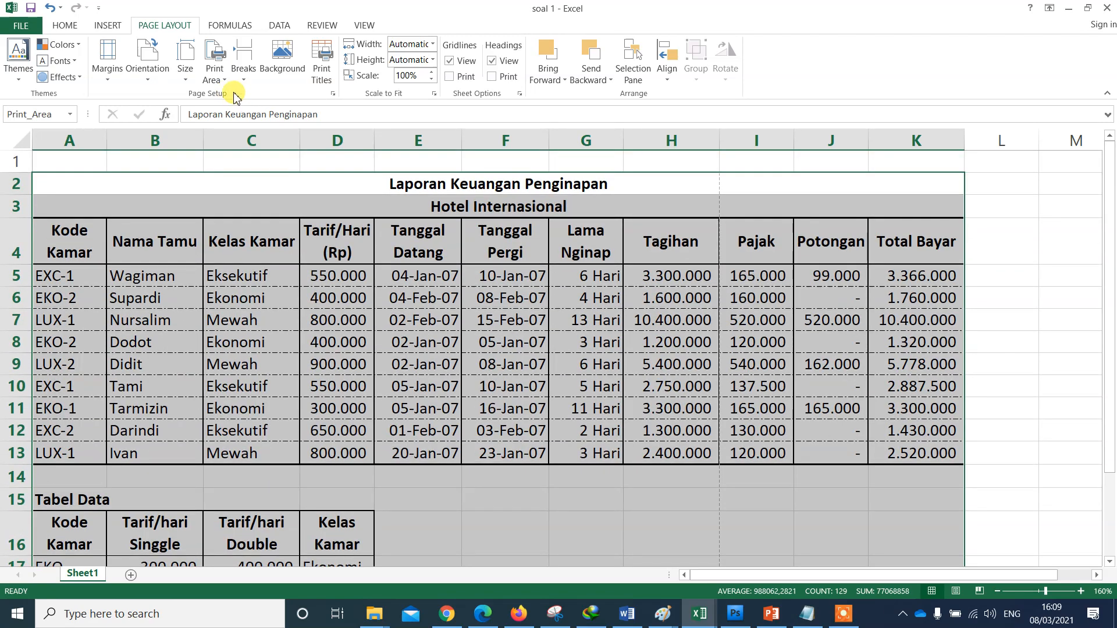
Set the print layout in Page Setup to landscape orientation, fitted to 1 page wide by 1 tall
left_click(21, 25)
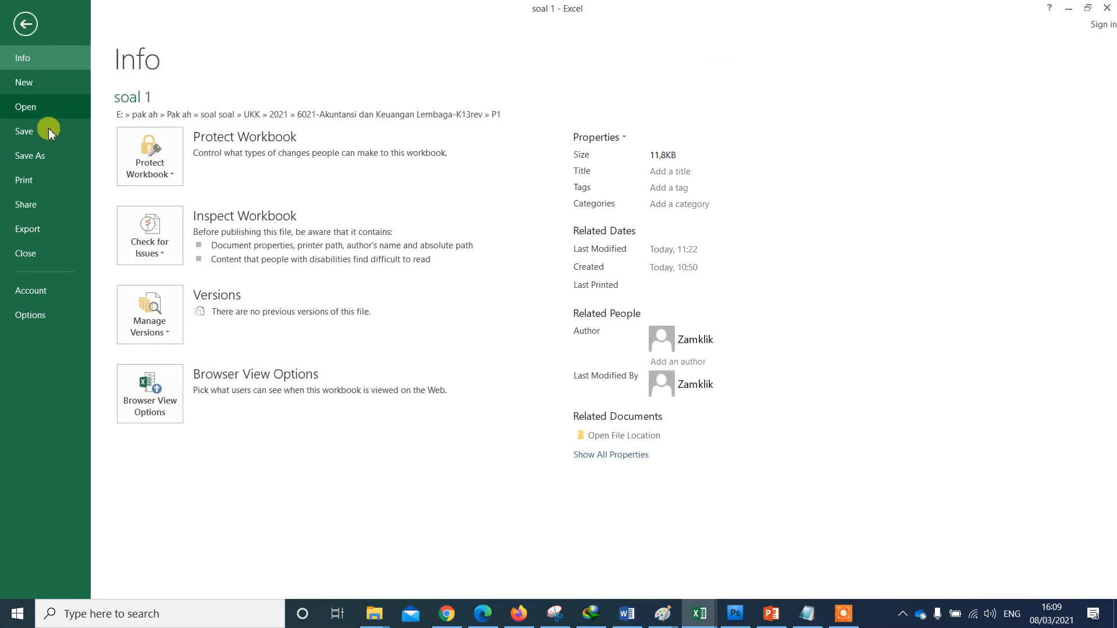
left_click(34, 185)
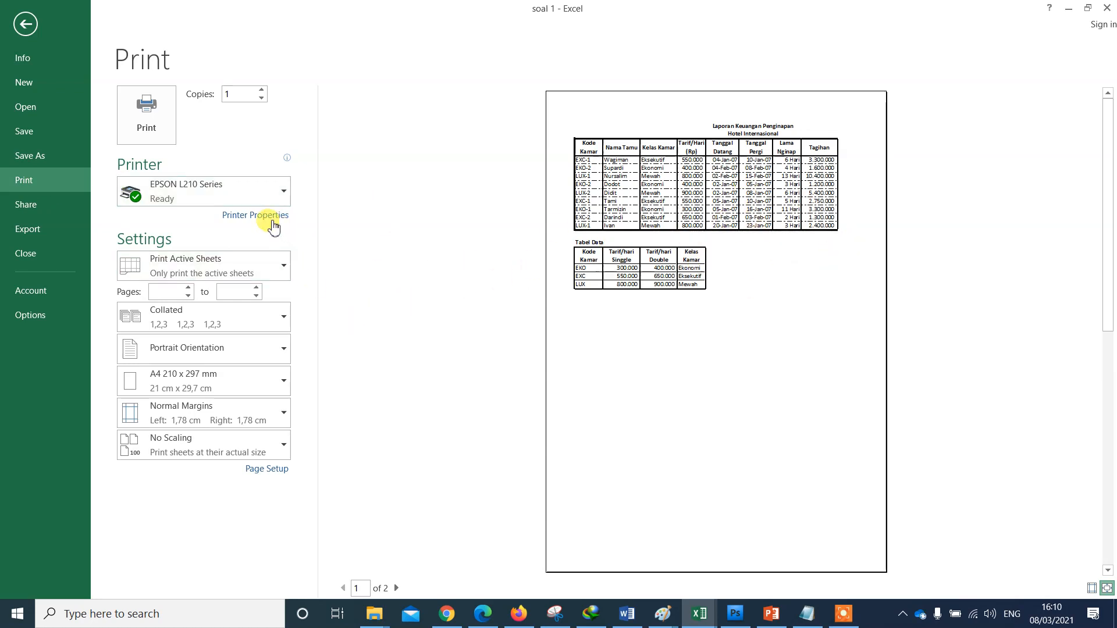
left_click(267, 469)
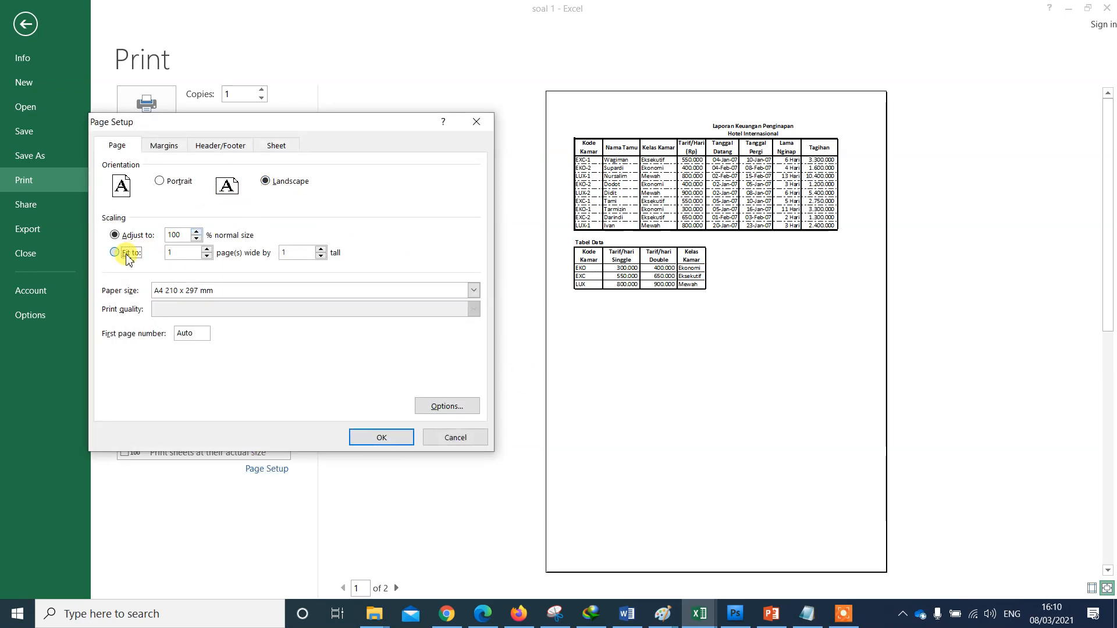
left_click(381, 437)
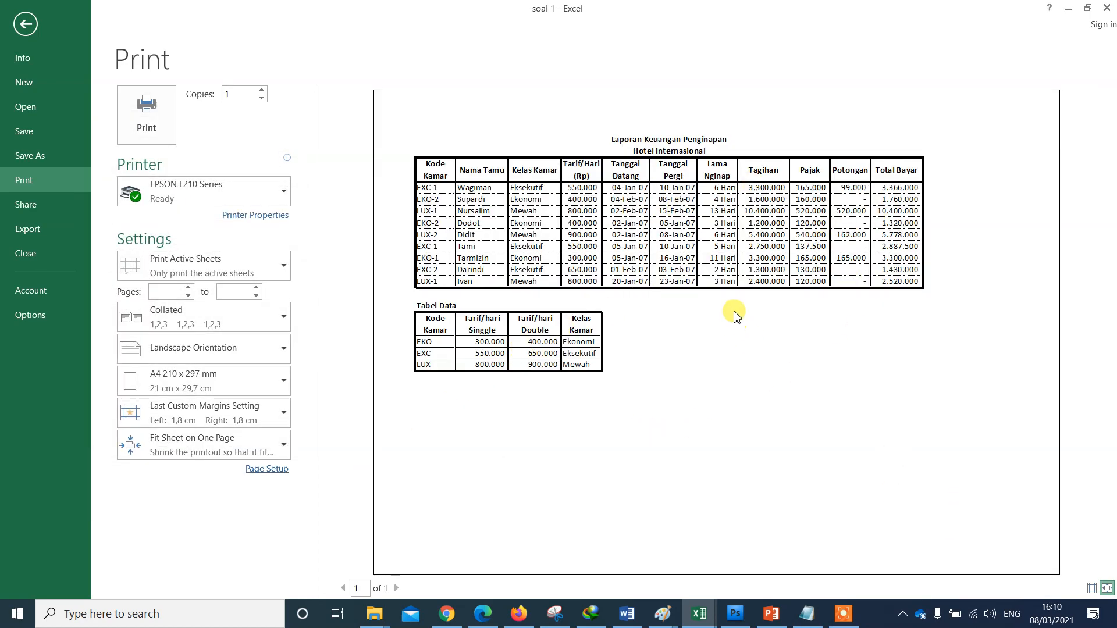
Show the margins in the print preview and reduce the left margin to about 0,97 cm
left_click(1091, 590)
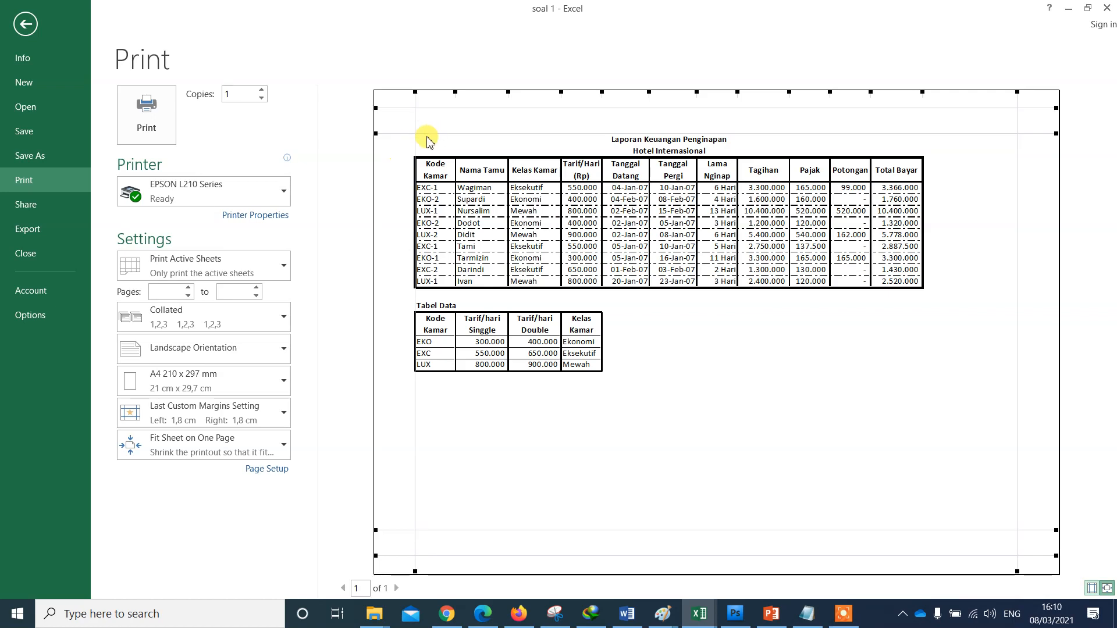
left_click_drag(418, 138, 396, 141)
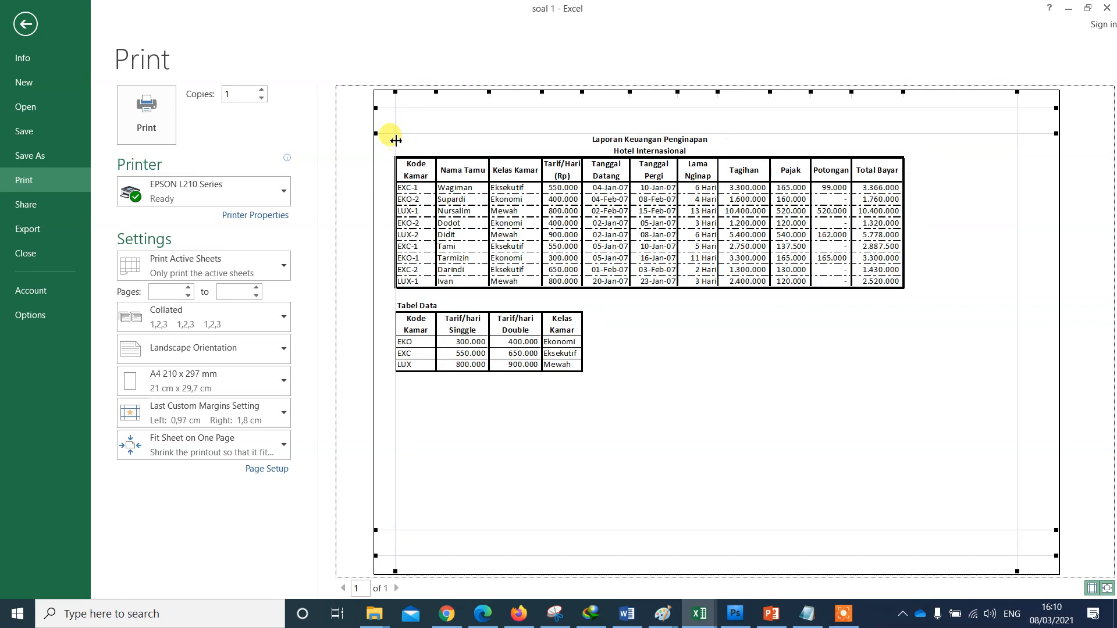
Reduce the right margin to about 0,51 cm and set the print scaling to 115% of normal size
left_click_drag(1017, 174, 1048, 169)
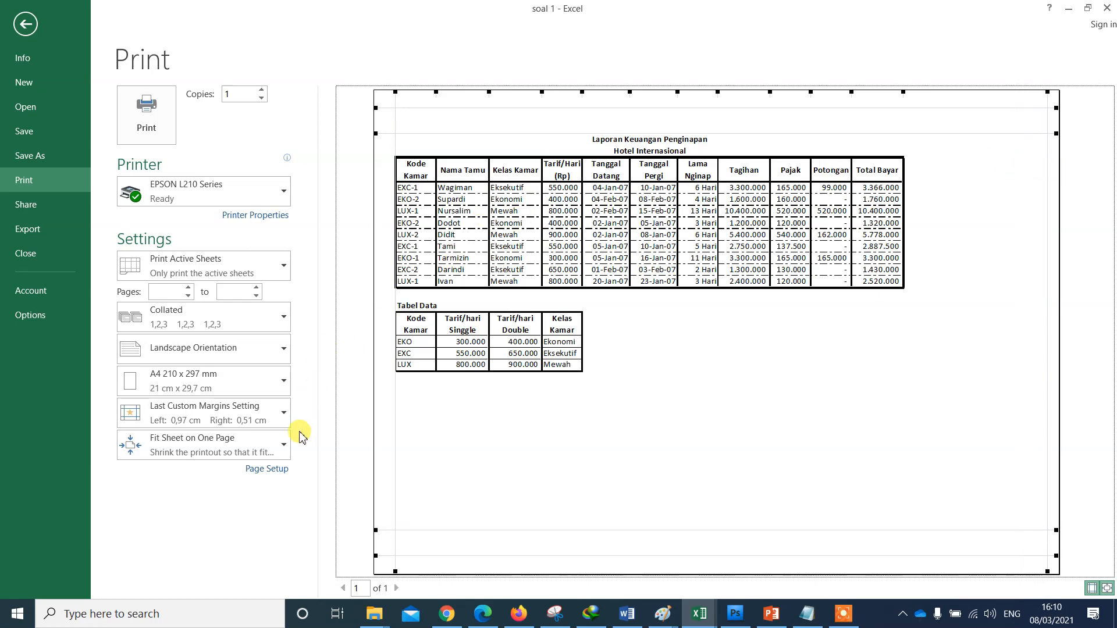
left_click(266, 469)
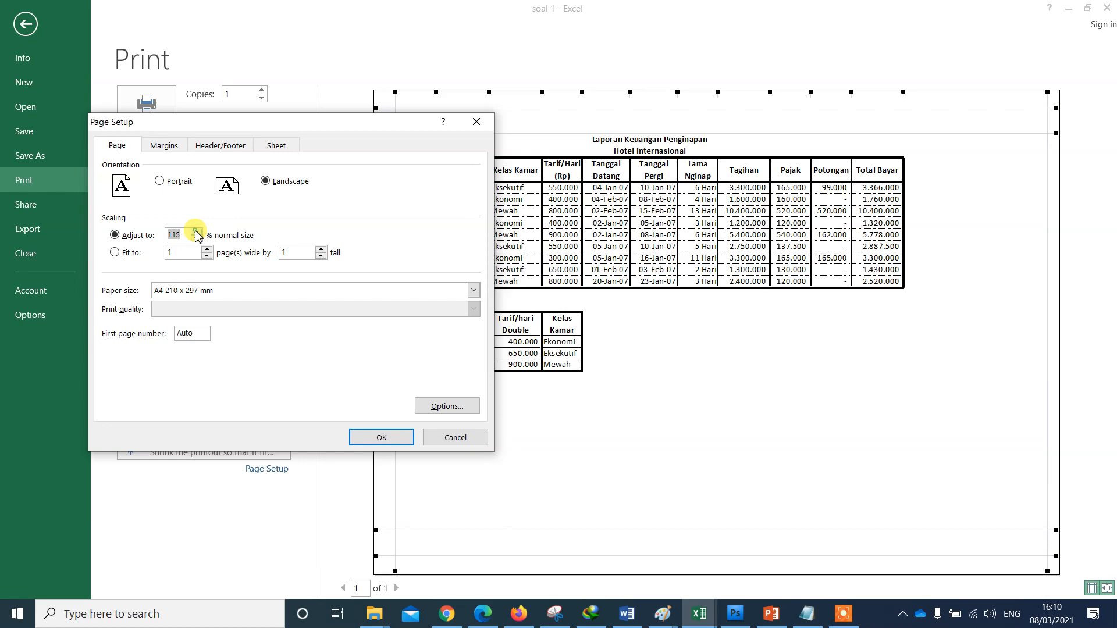
left_click(388, 436)
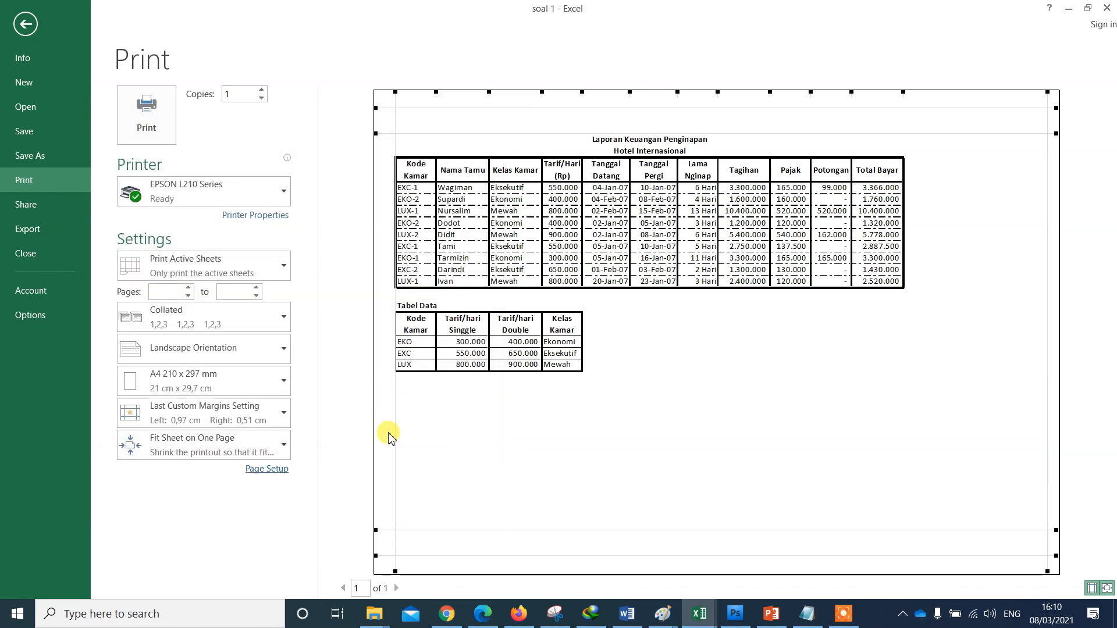
Set the print scaling to 120% of normal size in Page Setup, replacing the fit-to-page option
left_click(260, 470)
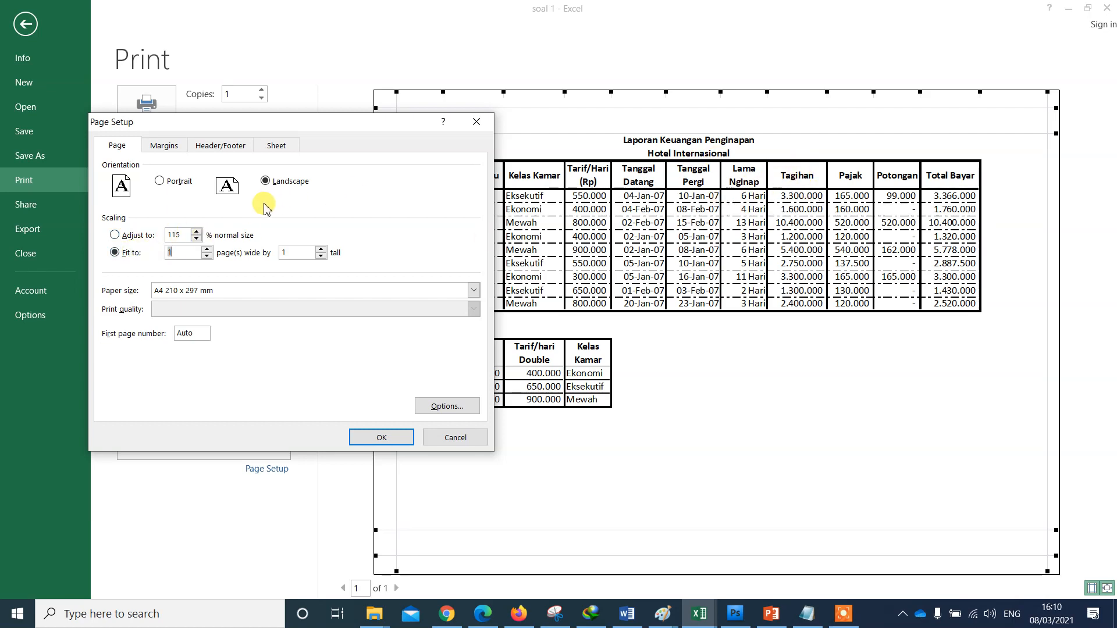
left_click(140, 235)
left_click(197, 231)
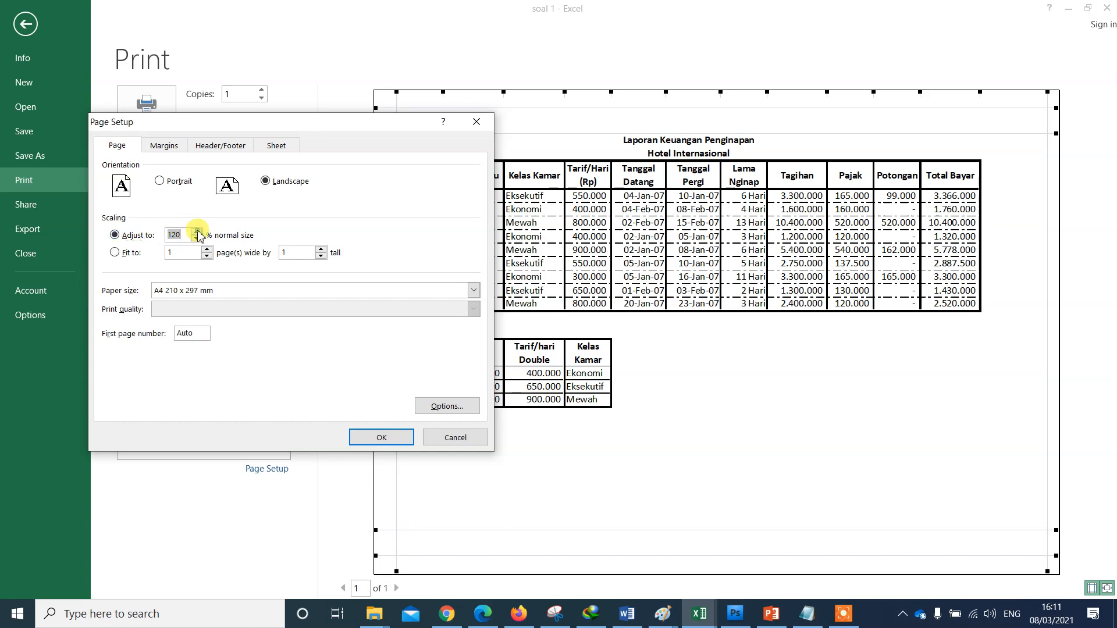
left_click(369, 437)
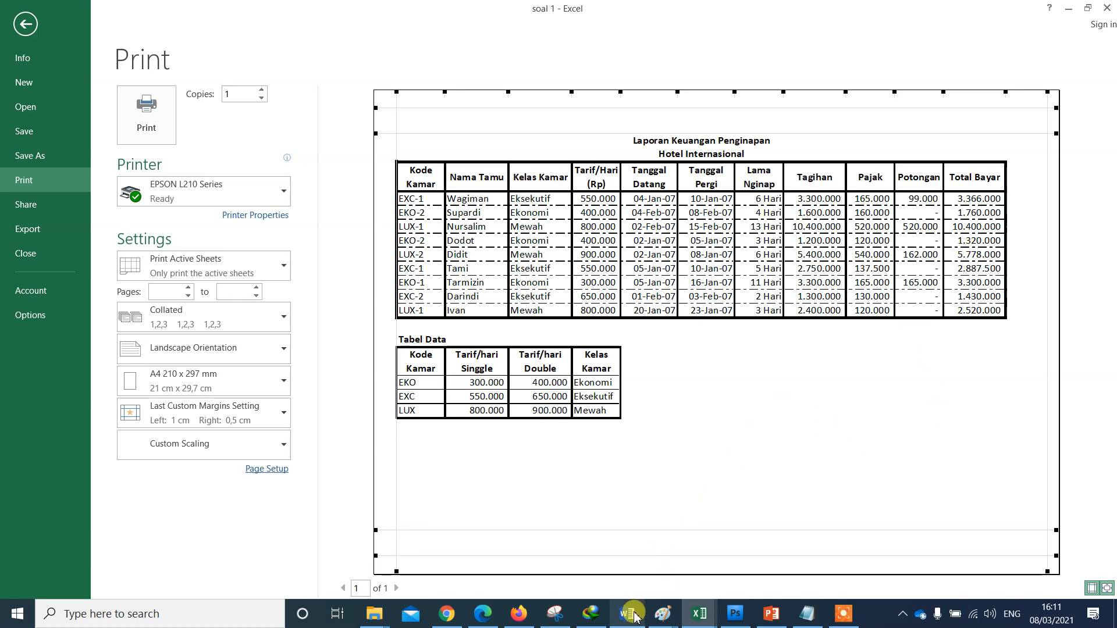
mouse_move(661, 612)
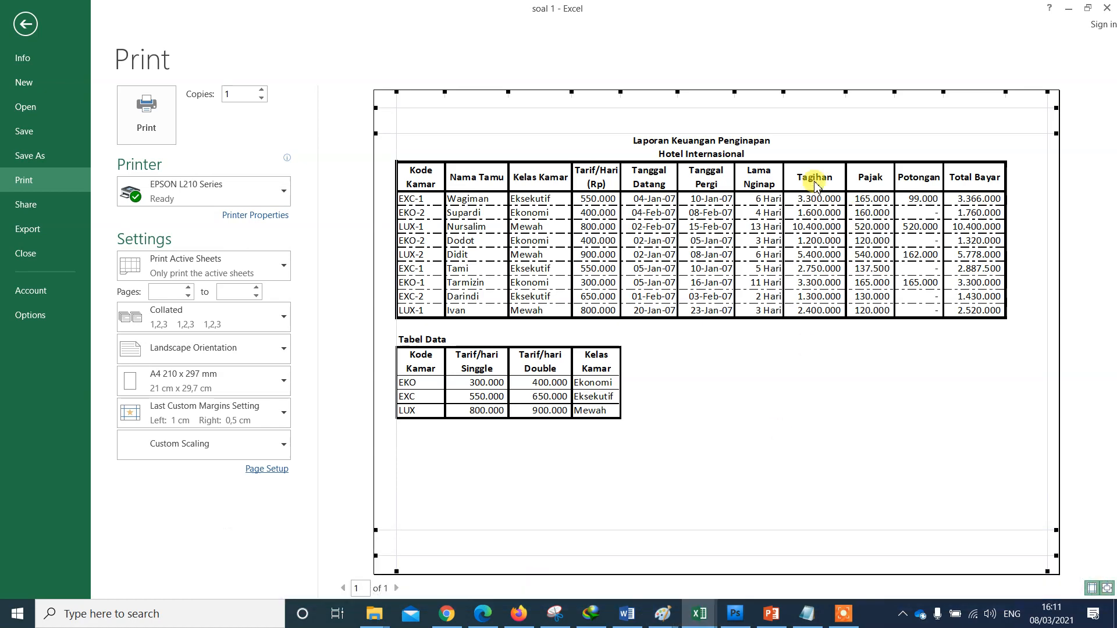